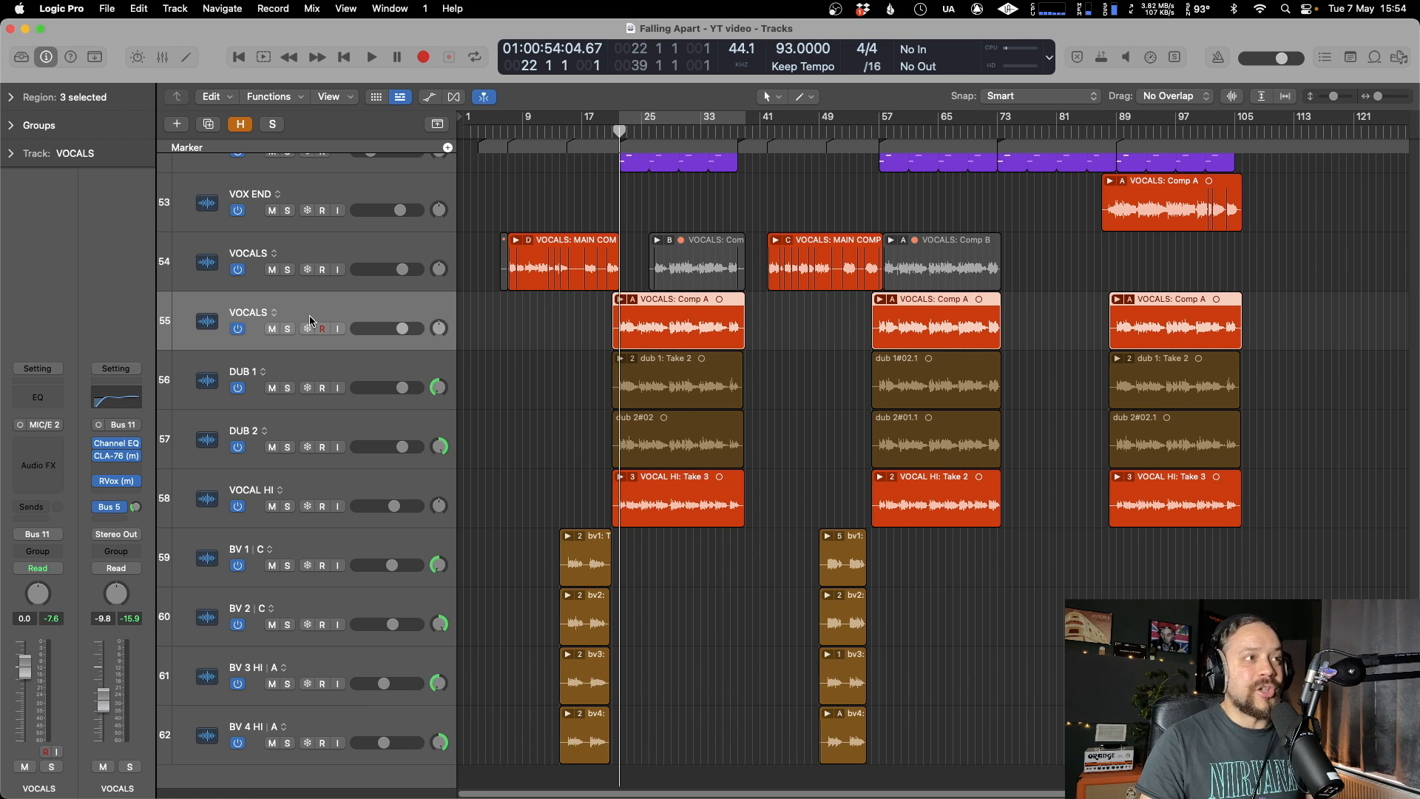
- Insert the mono version of Melodyne (ARA) in the first audio effect slot of the VOCALS track
click(44, 442)
mouse_move(52, 444)
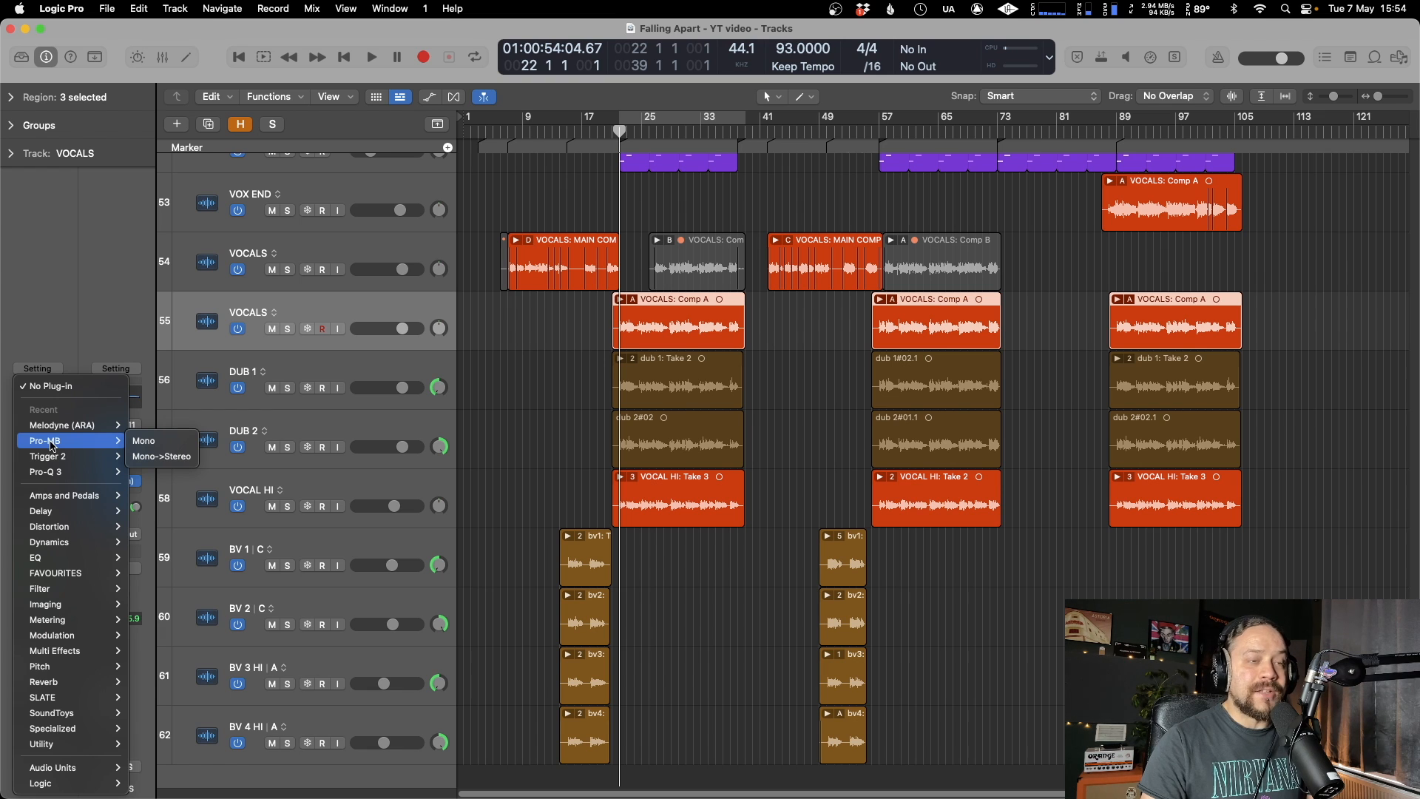
mouse_move(87, 774)
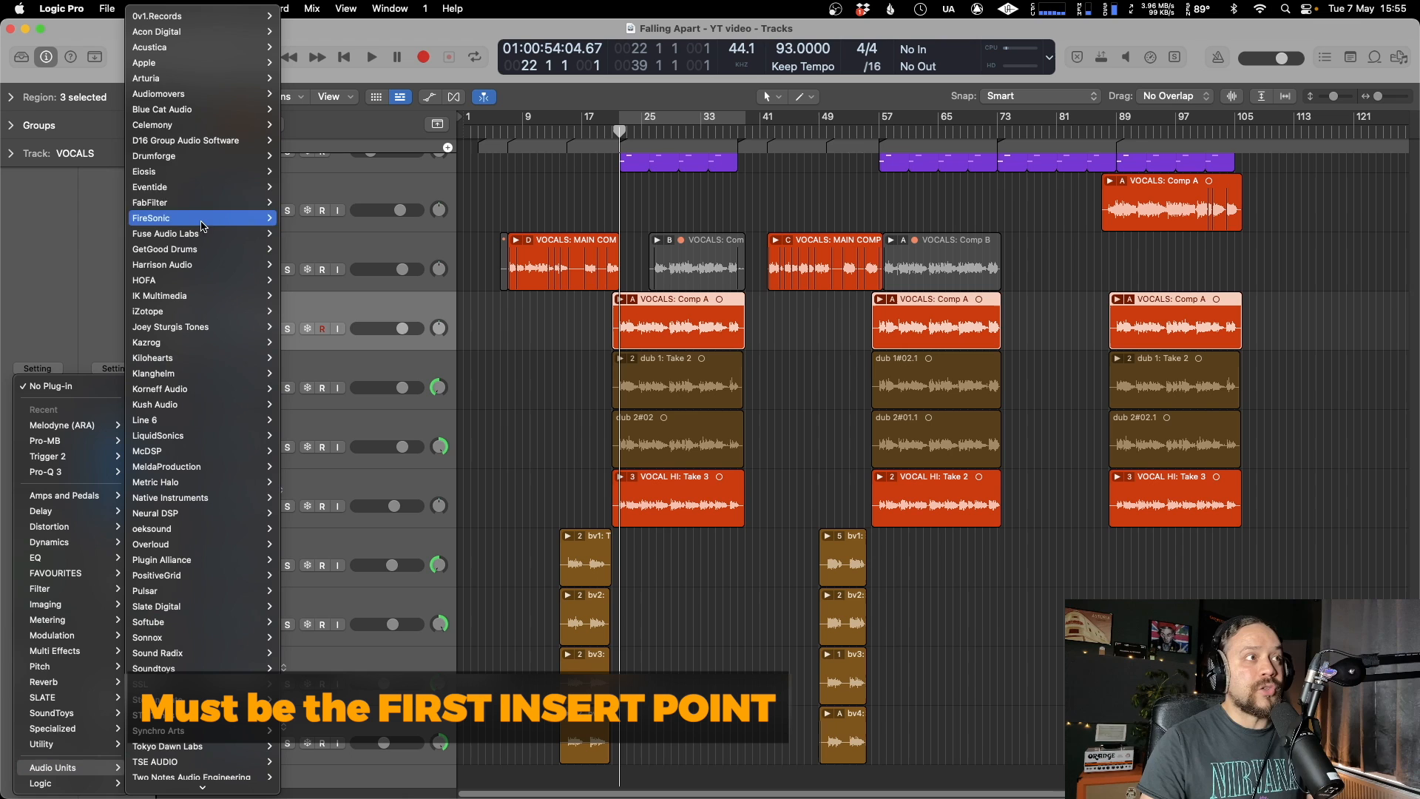
mouse_move(201, 130)
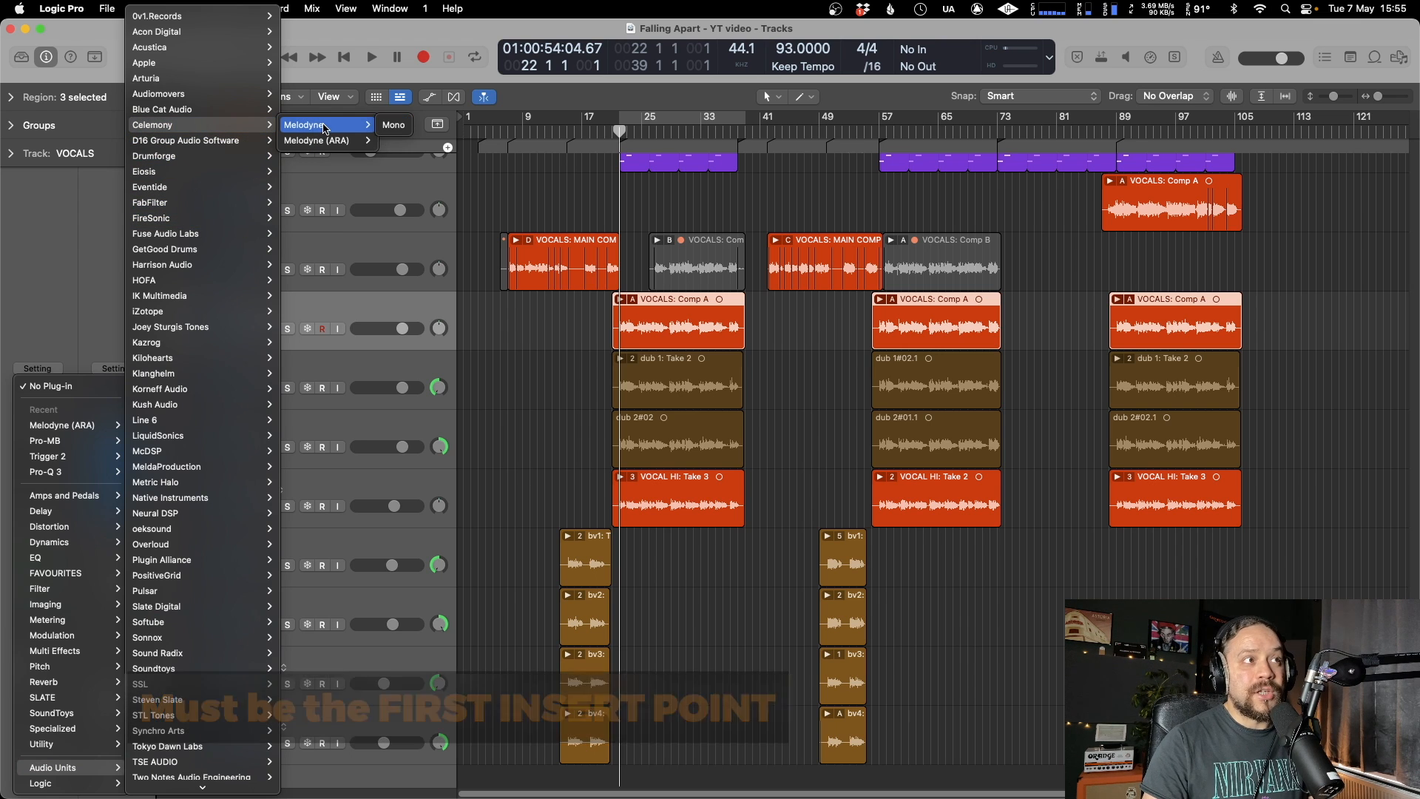
mouse_move(316, 144)
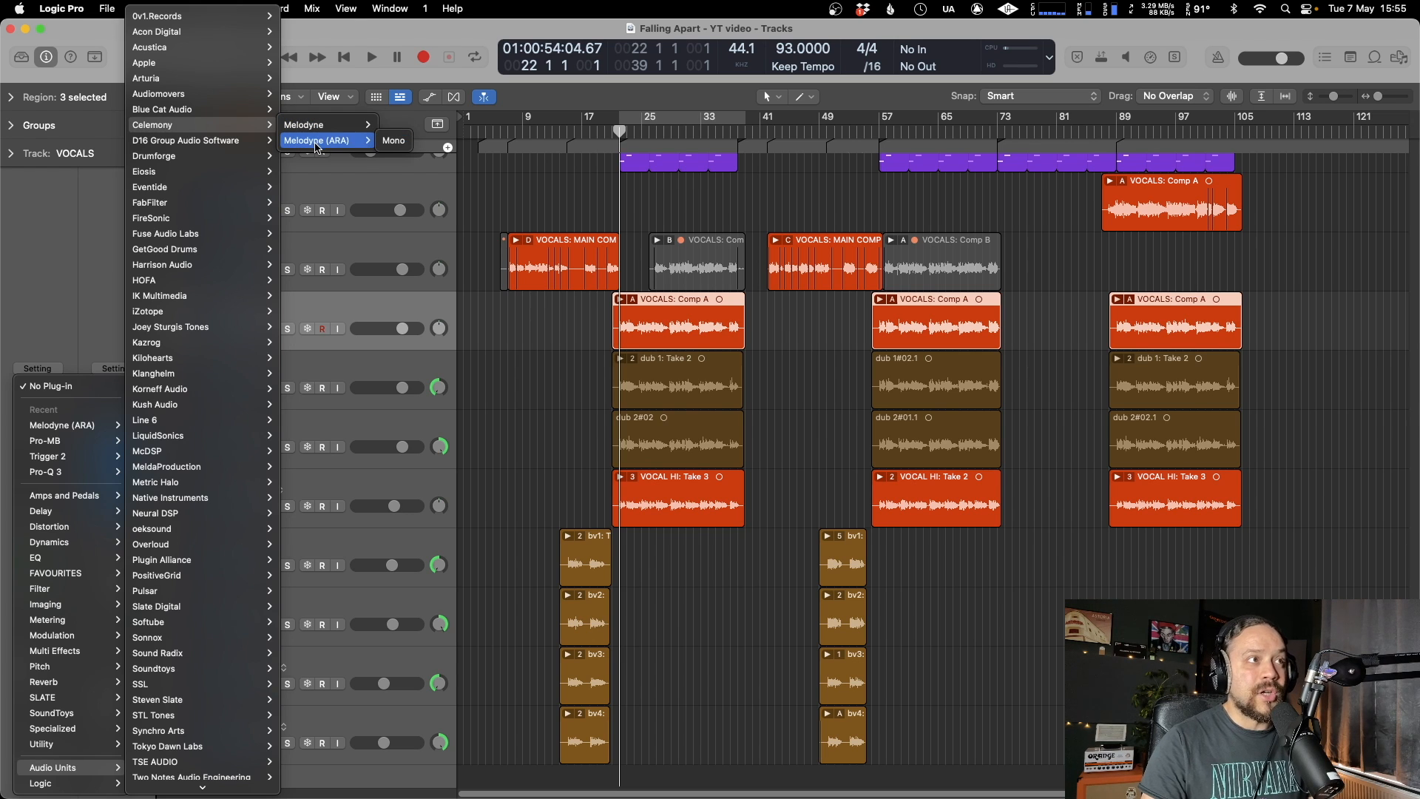
click(396, 143)
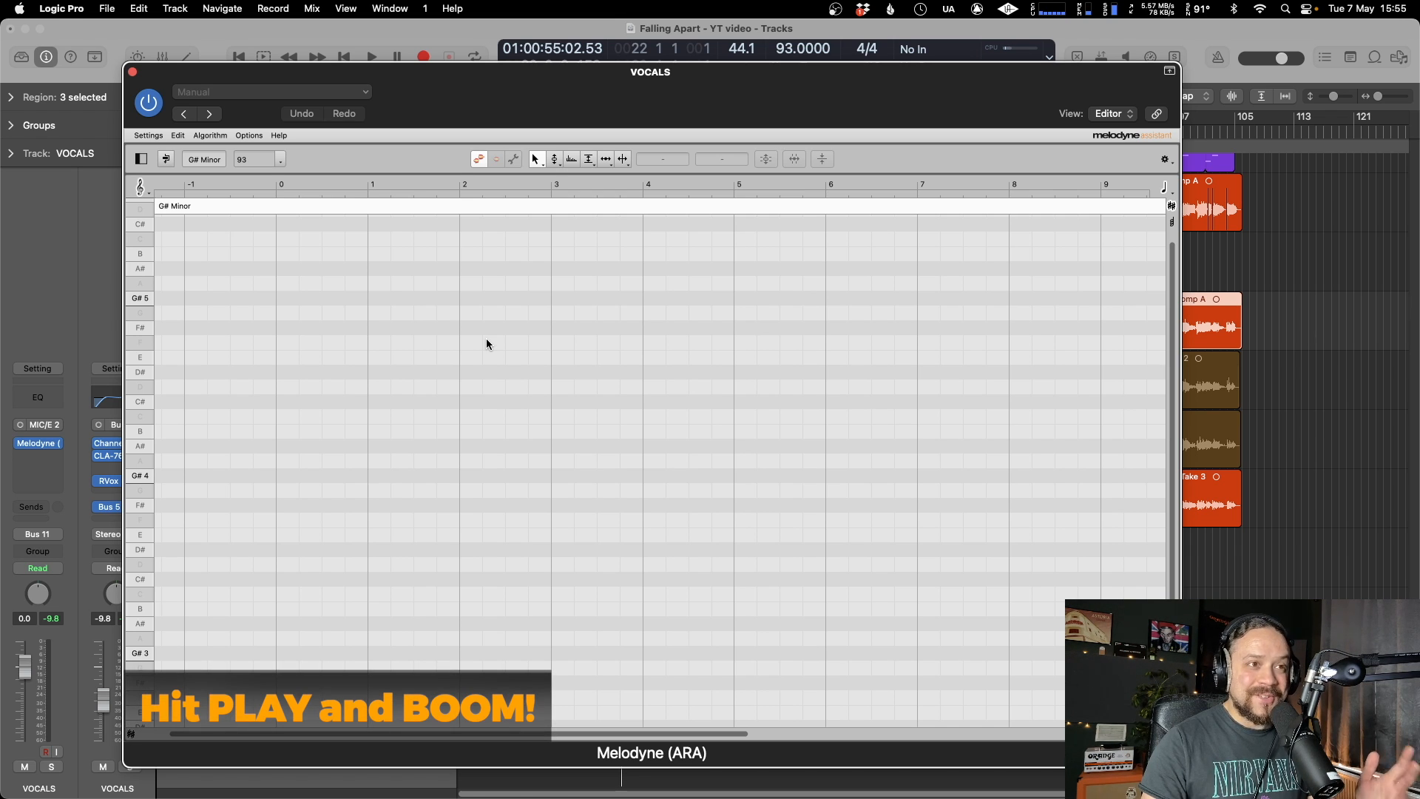
- Play the song briefly to load the vocal notes into Melodyne (ARA), view them, and close the plug-in window
key(space)
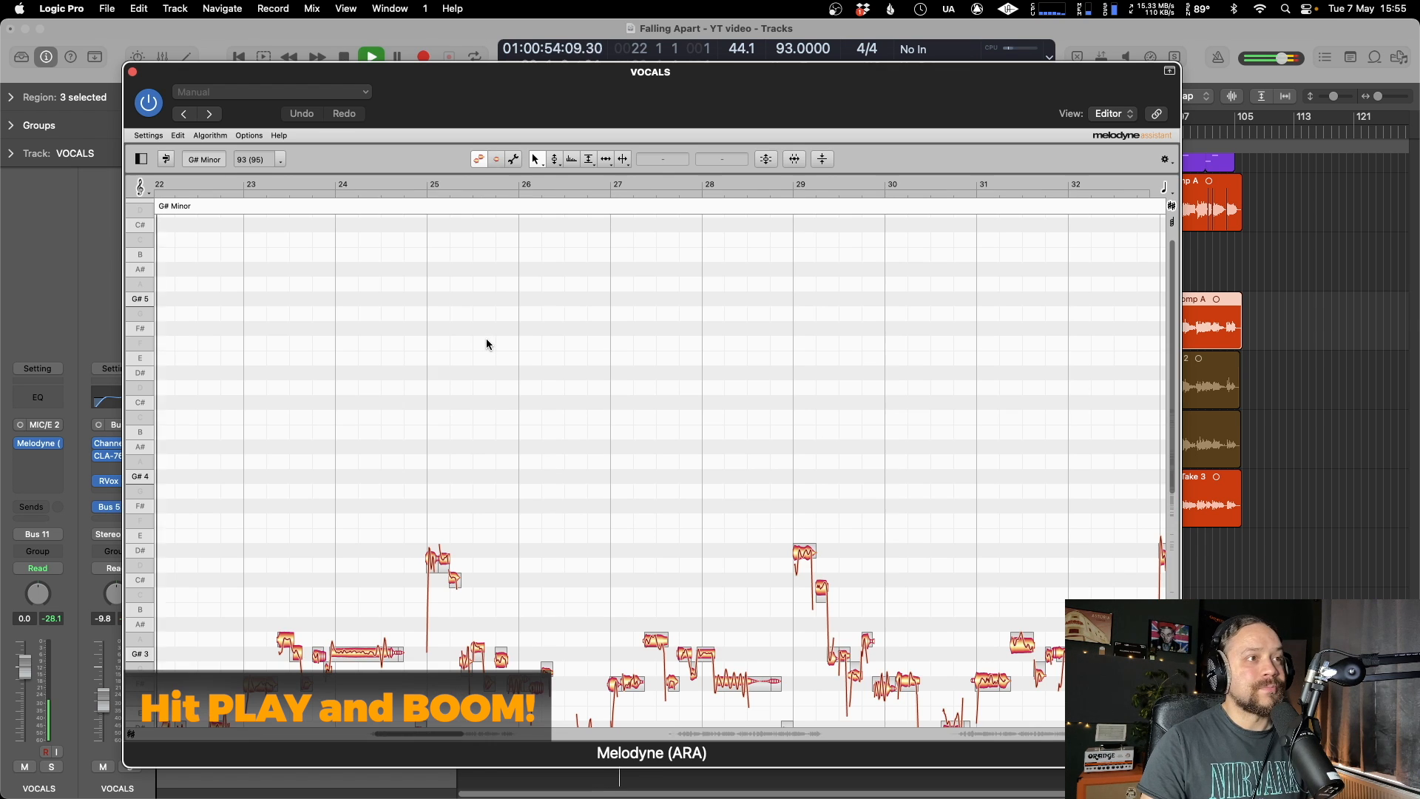
key(space)
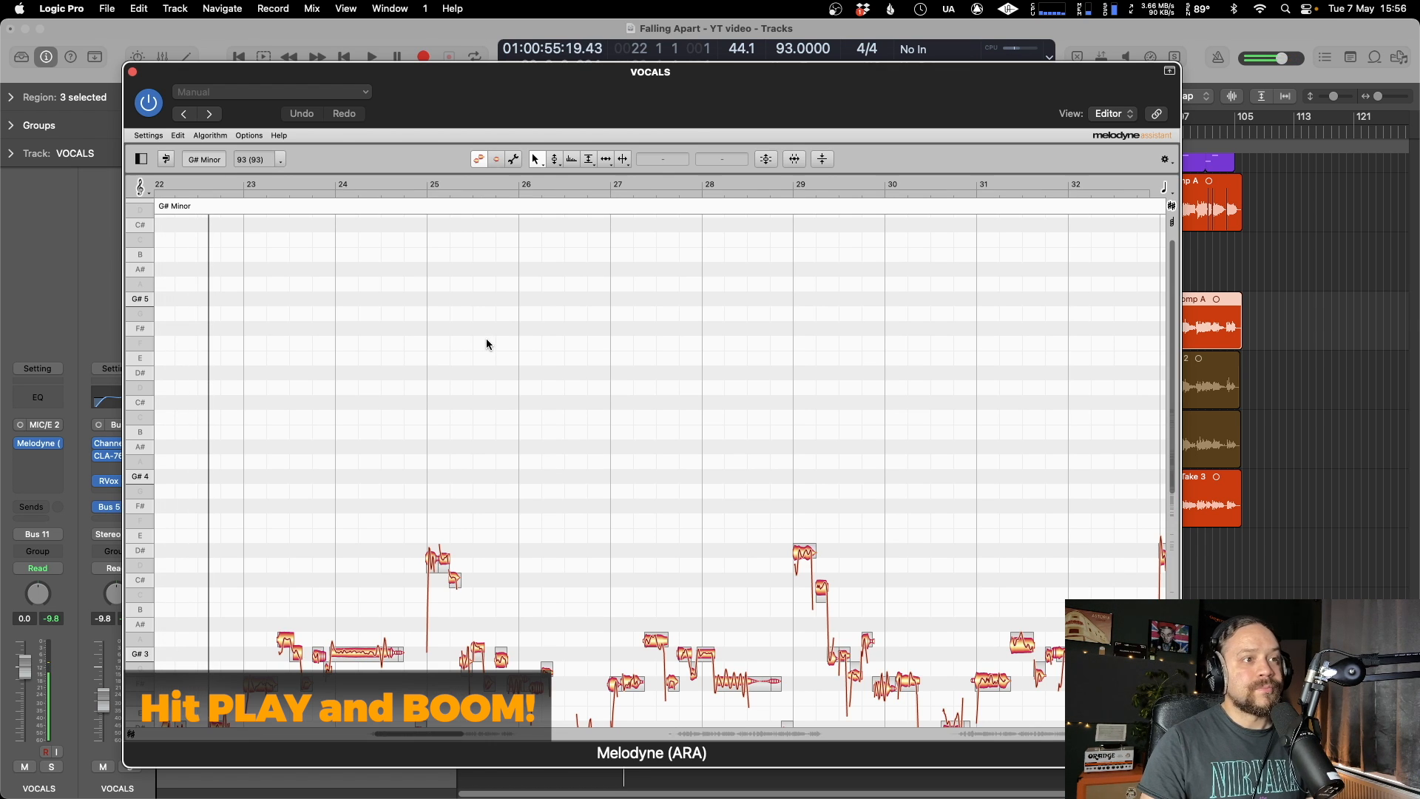
scroll(488, 340, down, 4)
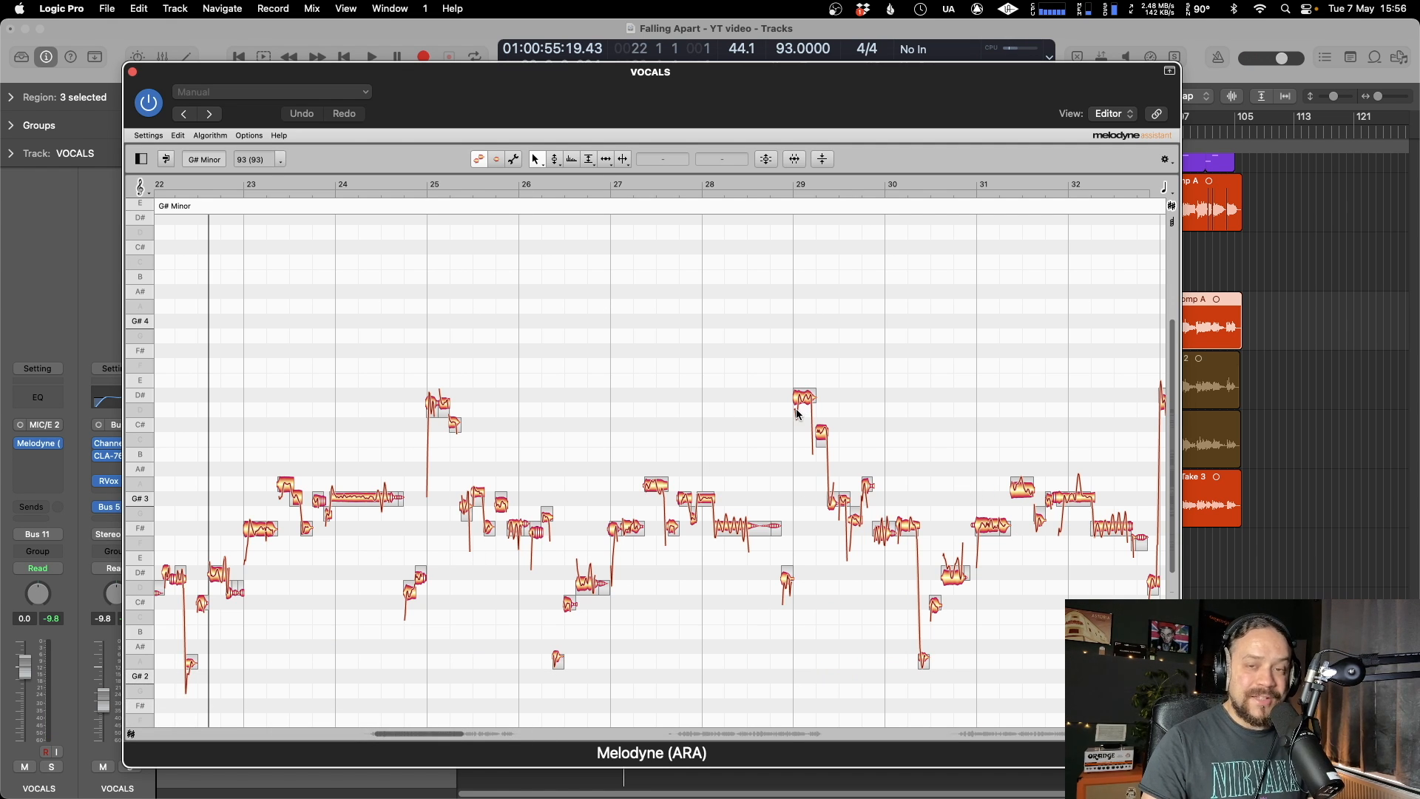
click(133, 71)
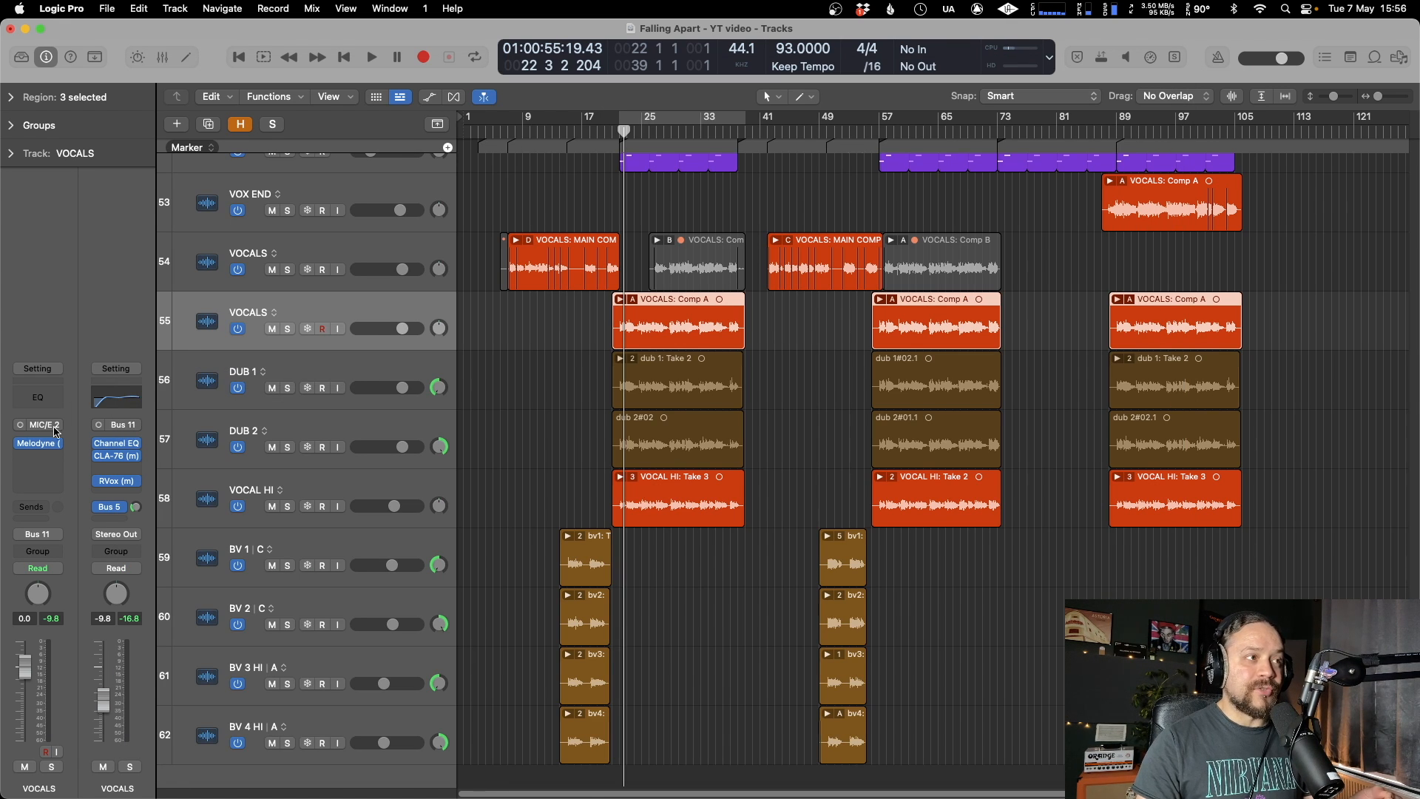
- Replace the plug-in with the non-ARA mono Melodyne and set its transfers path to a new MELODYNE folder inside Falling Apart
click(54, 450)
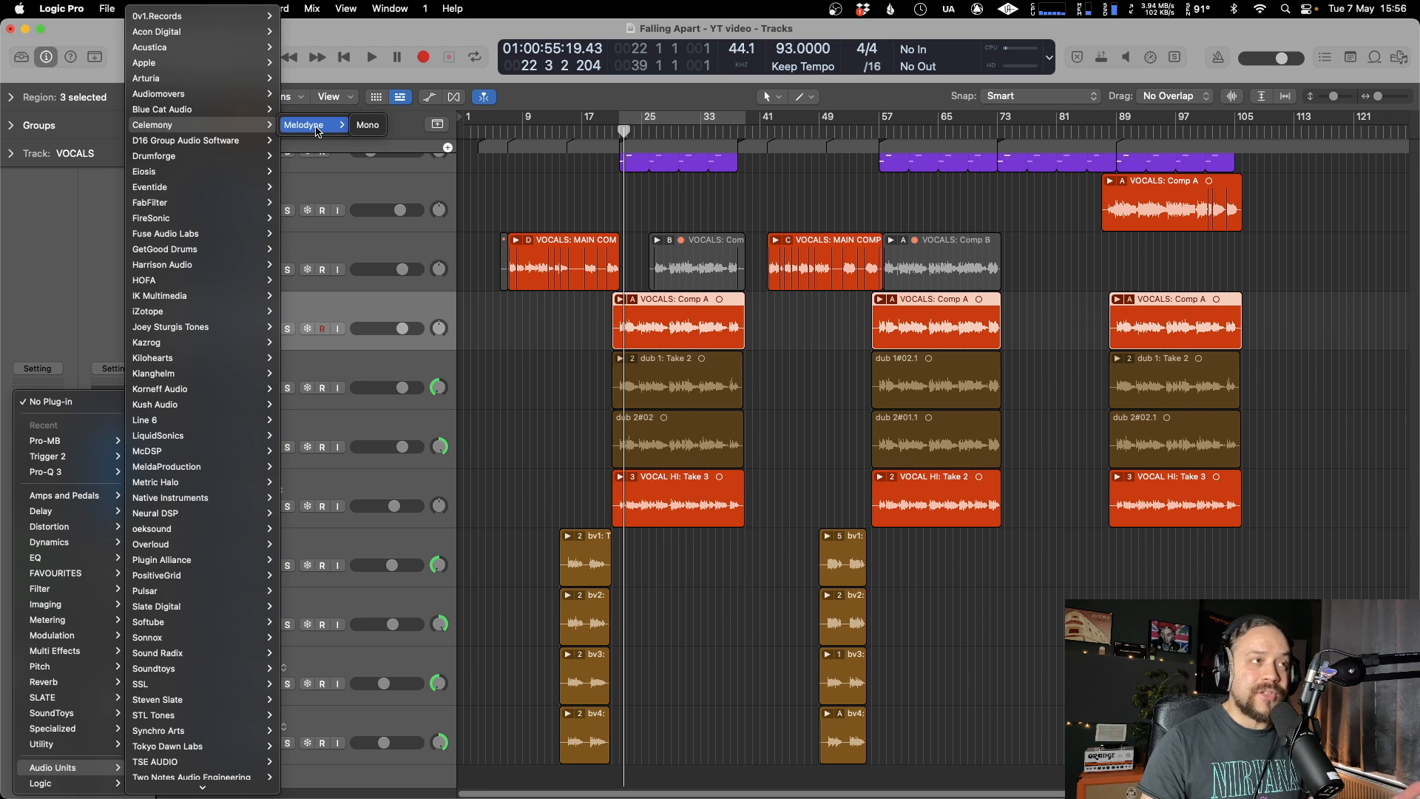
click(369, 126)
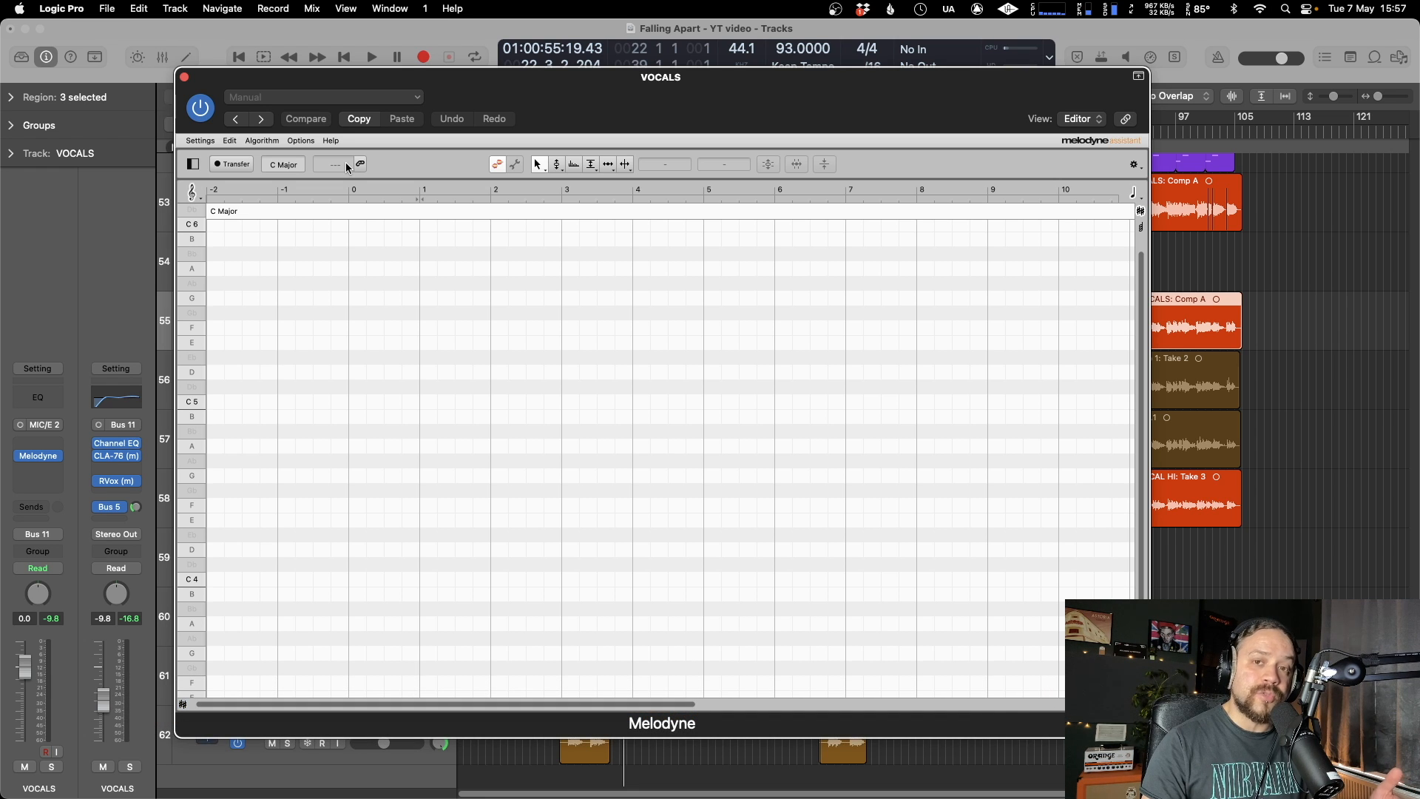
click(193, 165)
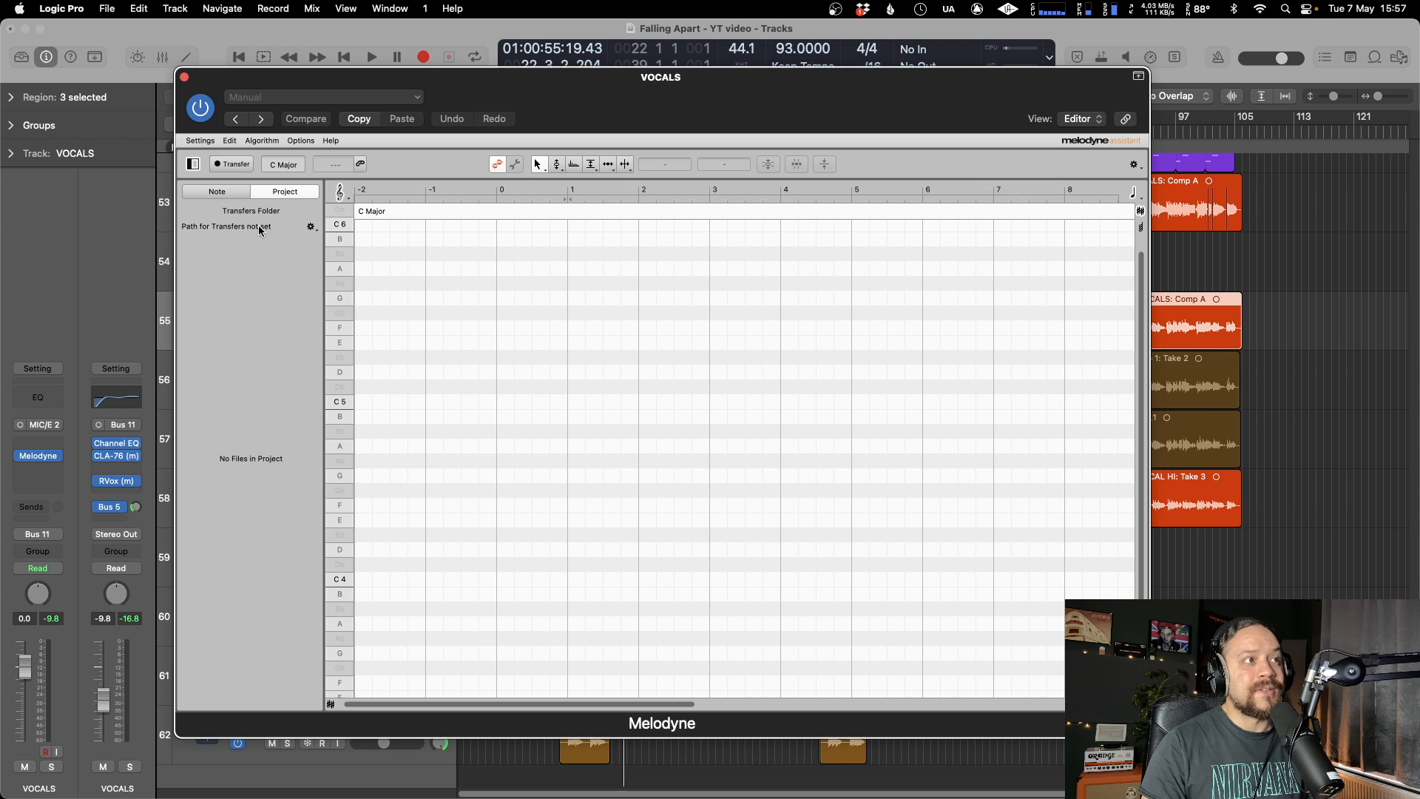
click(311, 227)
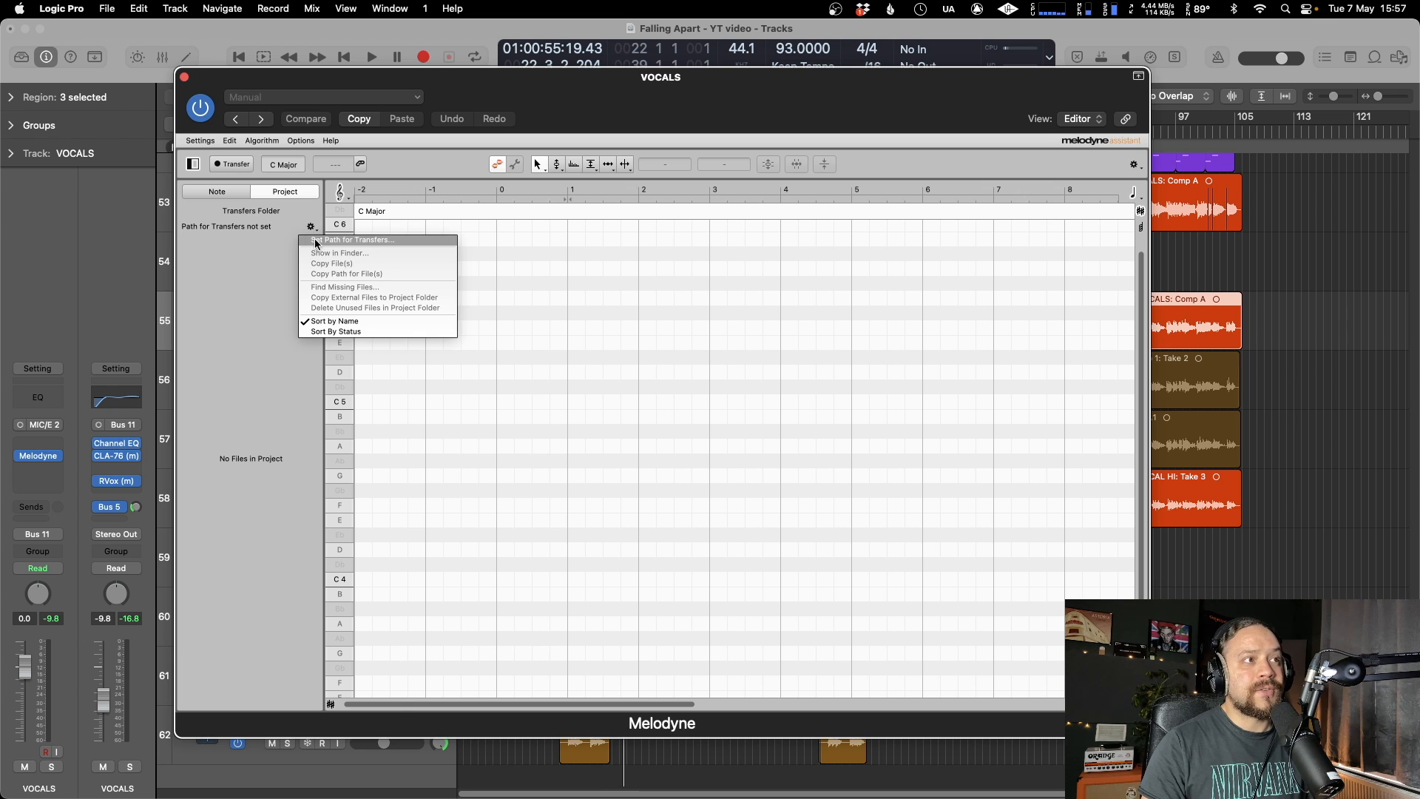
click(317, 242)
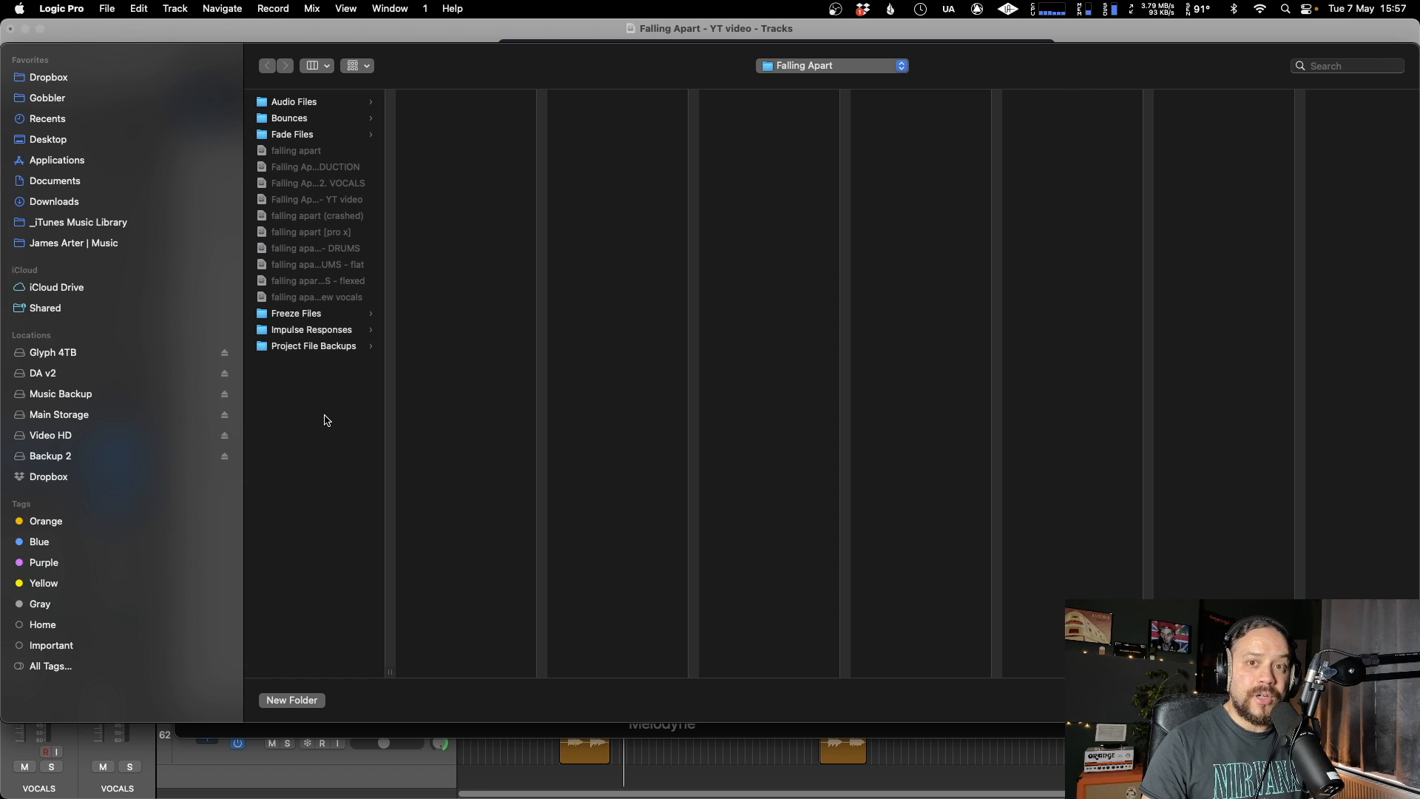
click(304, 700)
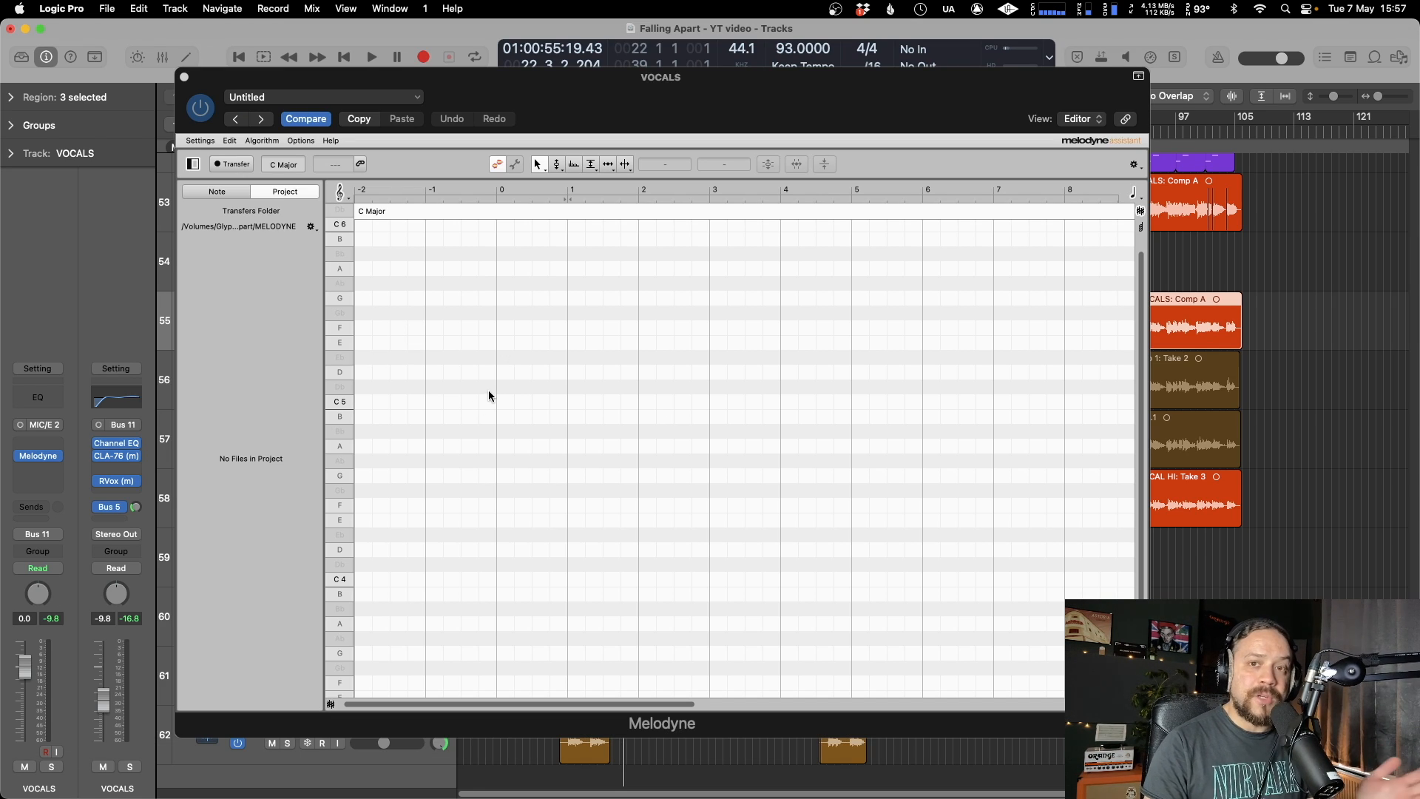
- Transfer a short vocal passage starting from bar 21 into Melodyne during playback, and view the detected notes
drag(598, 107, 545, 109)
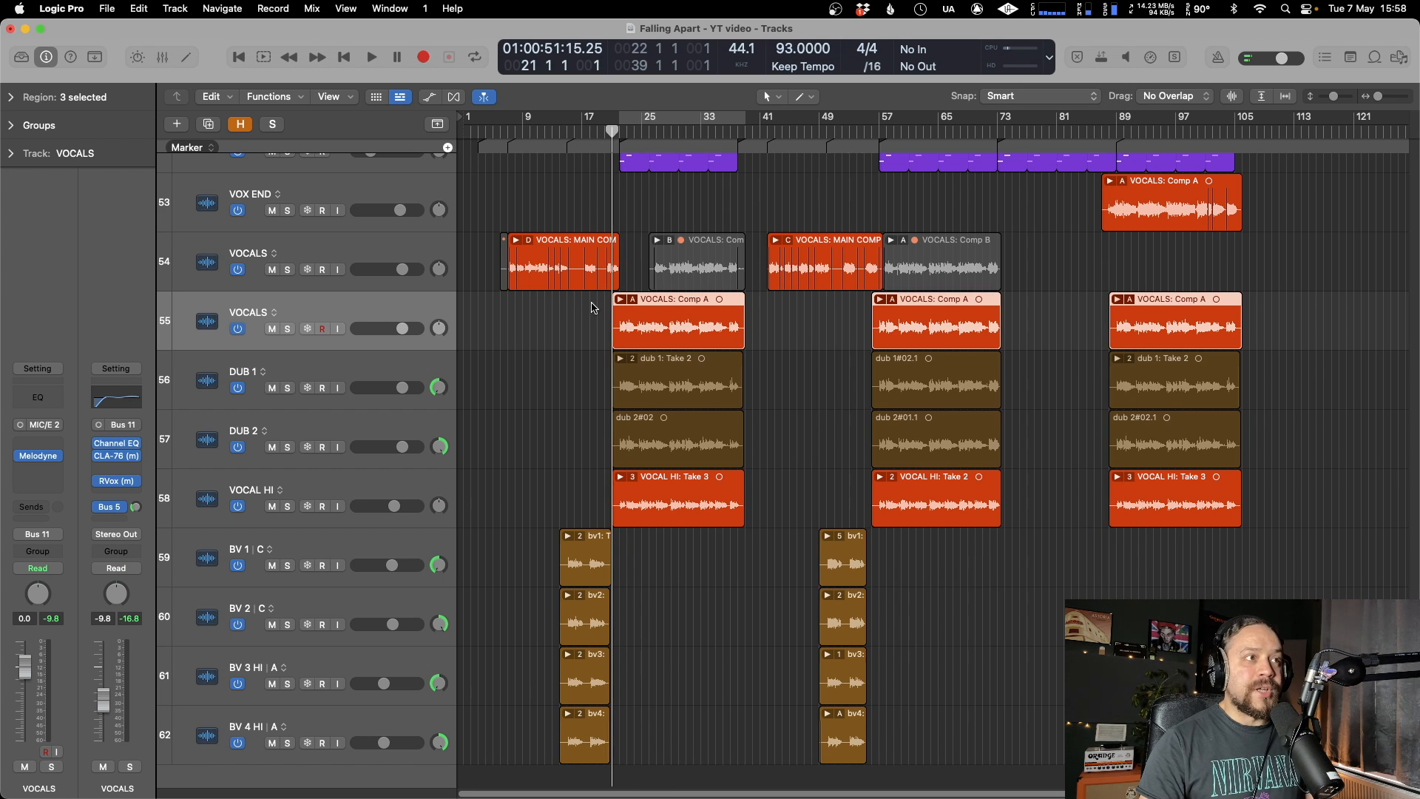
key(v)
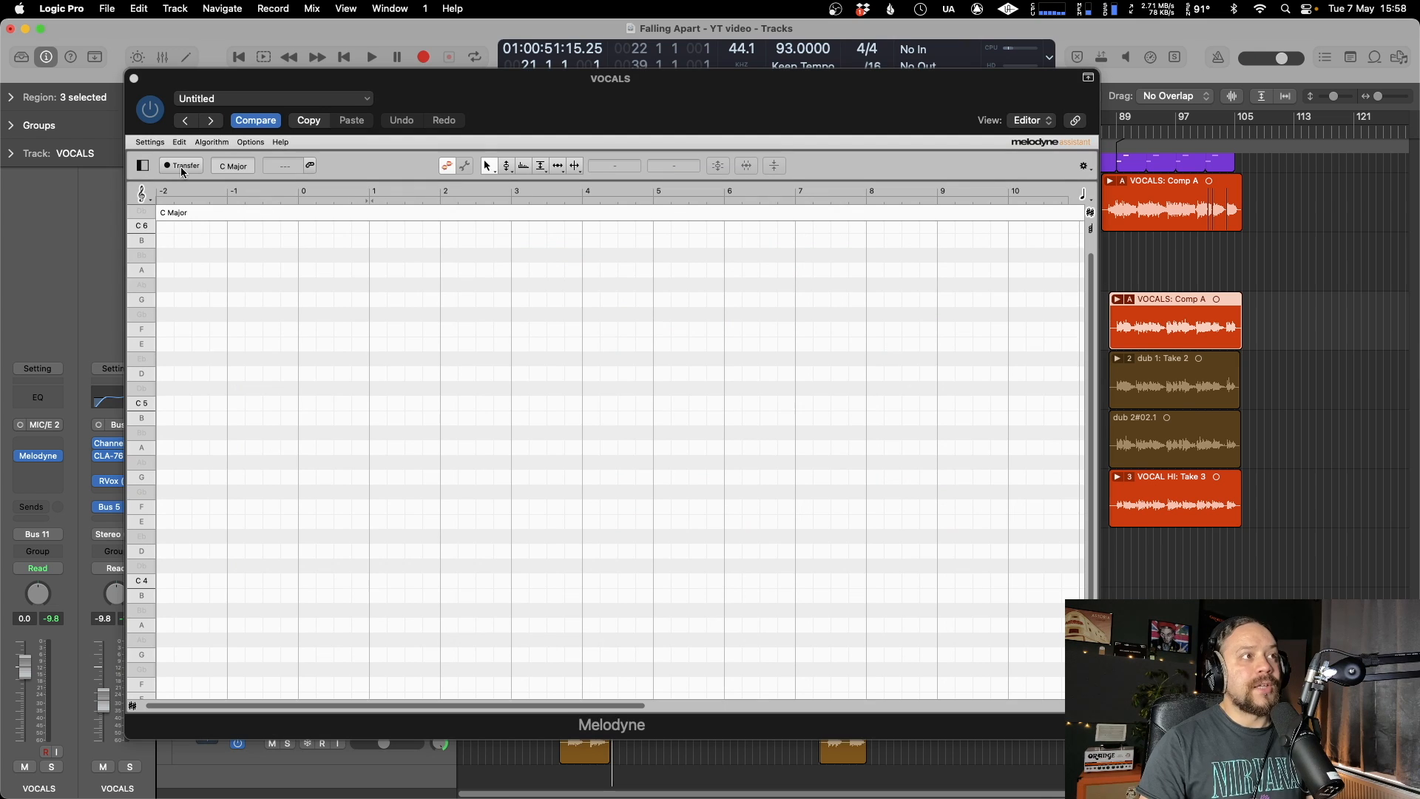
click(183, 169)
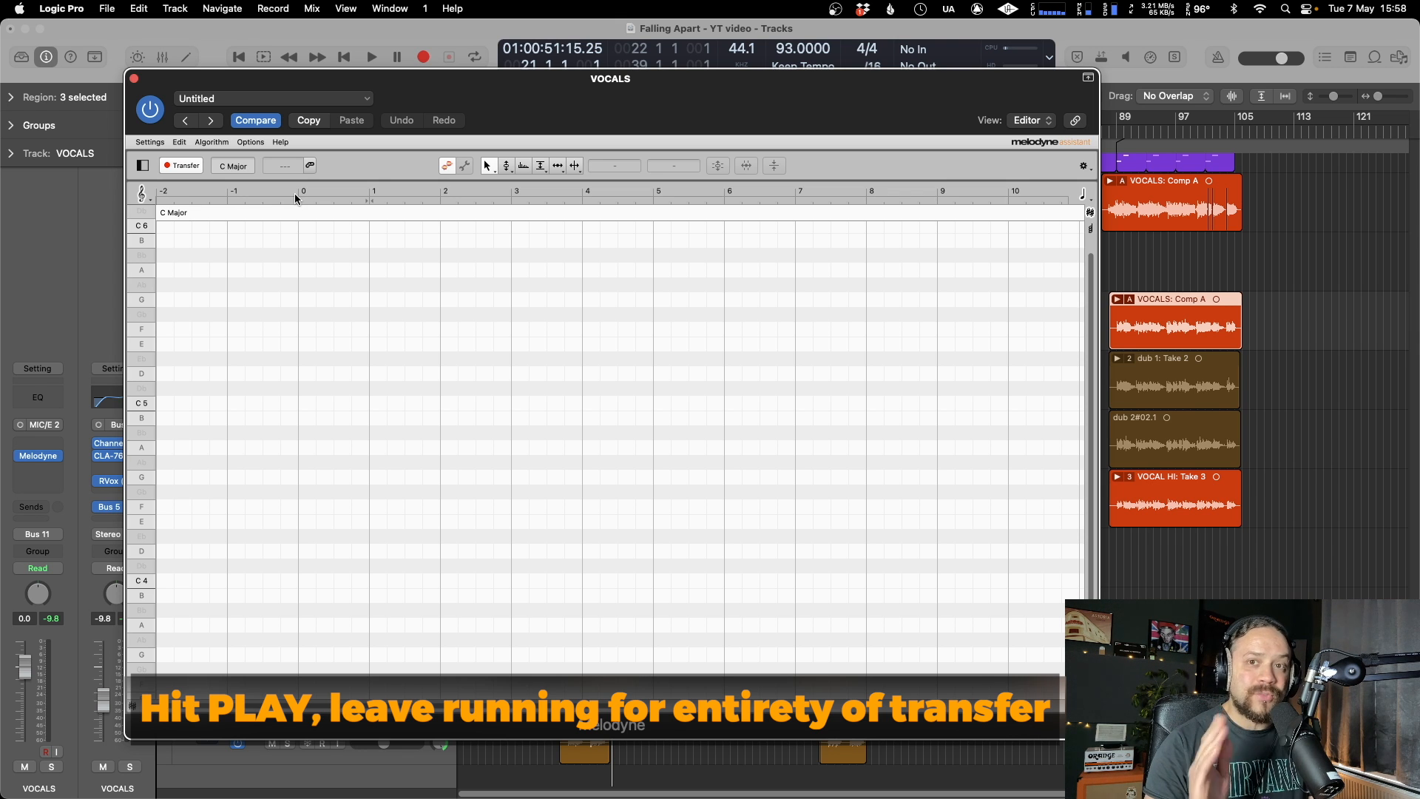
key(space)
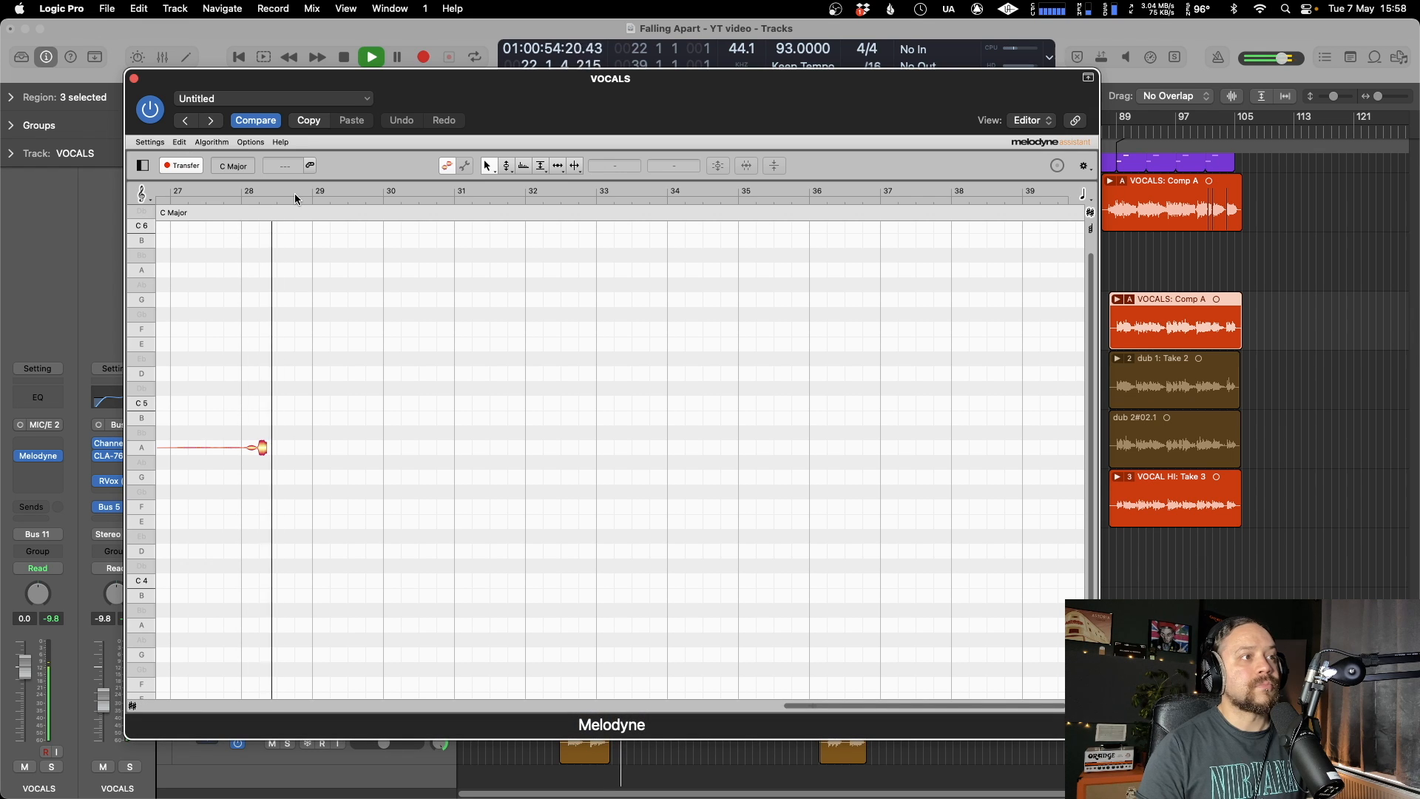
key(space)
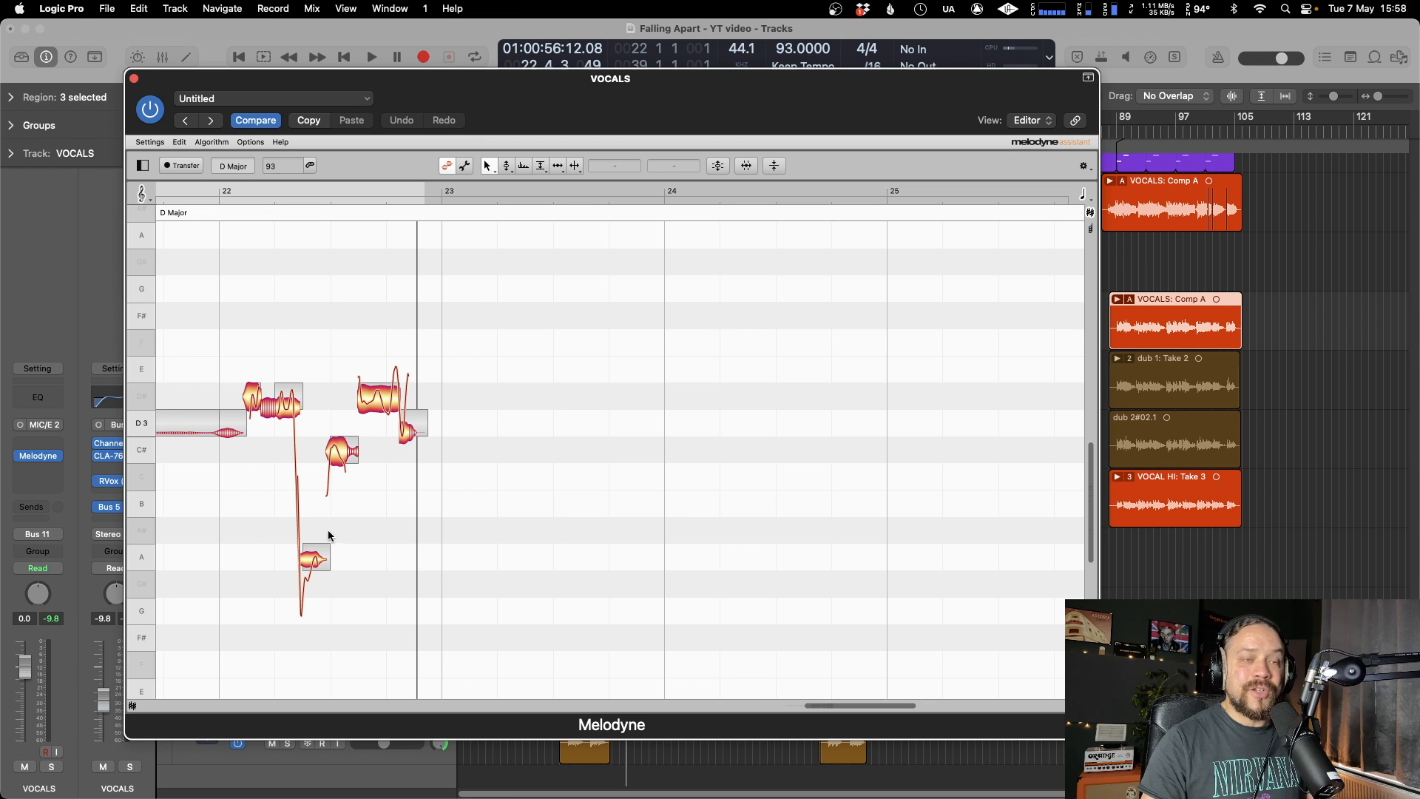
scroll(355, 355, down, 2)
scroll(355, 355, left, 1)
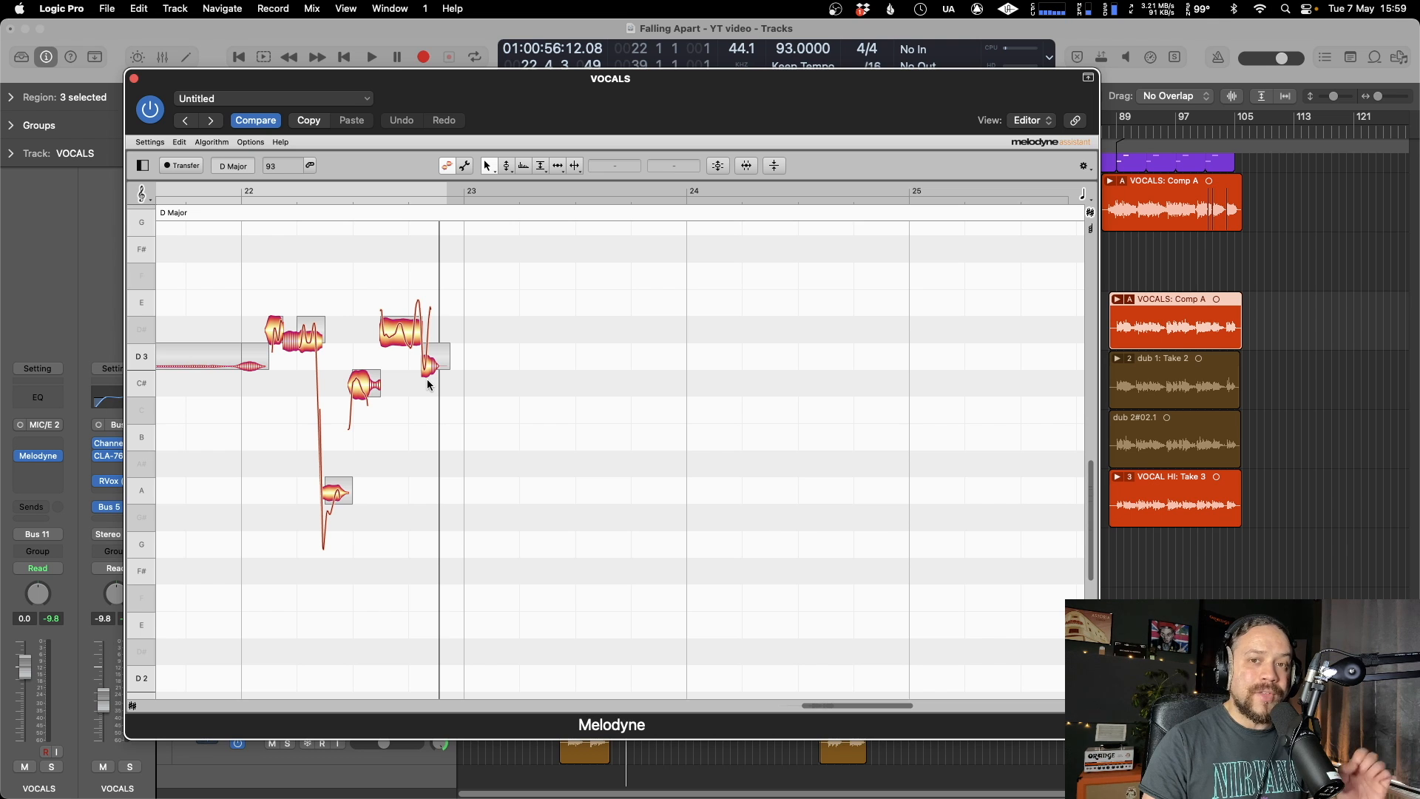
scroll(436, 380, left, 1)
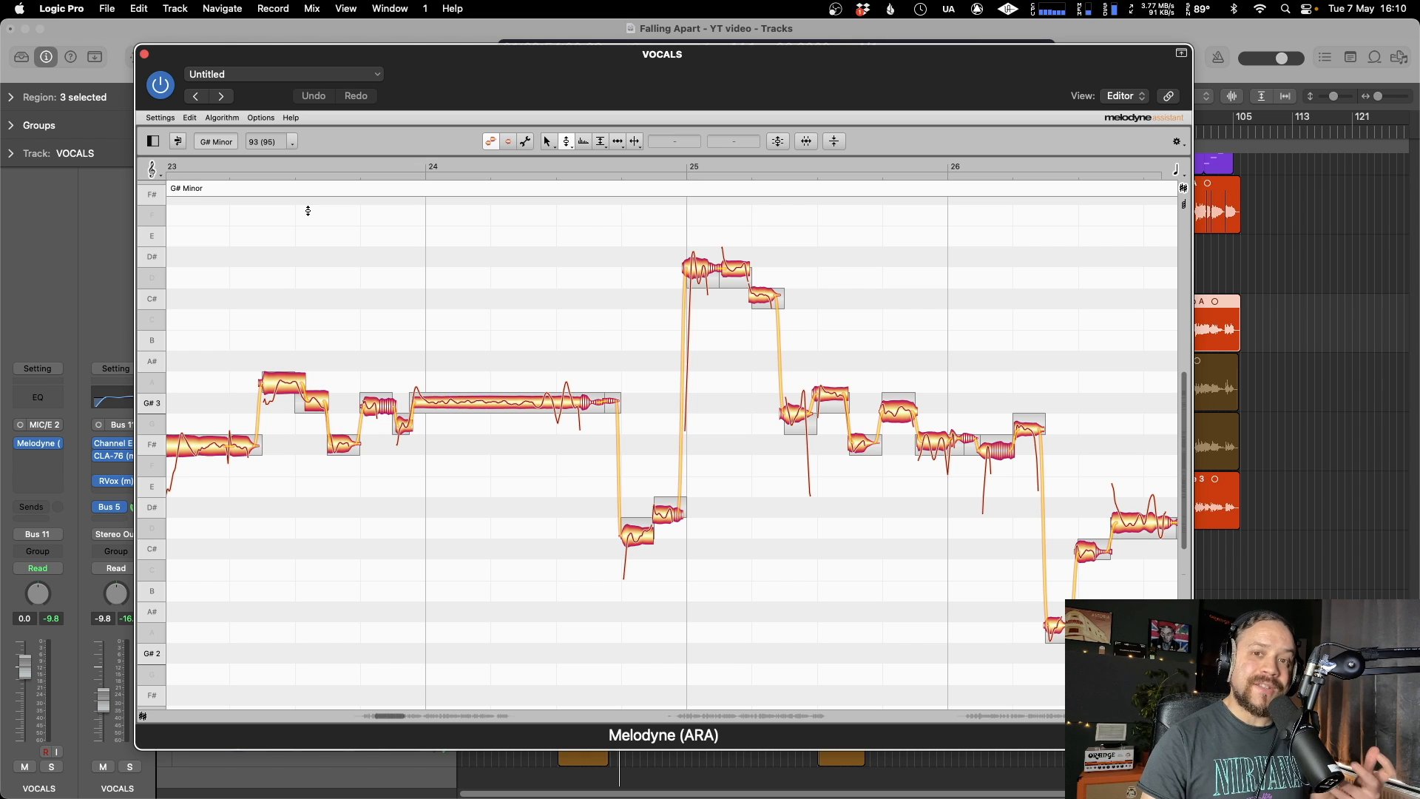
- Review the available detection algorithms and the default algorithm option in Melodyne
click(235, 117)
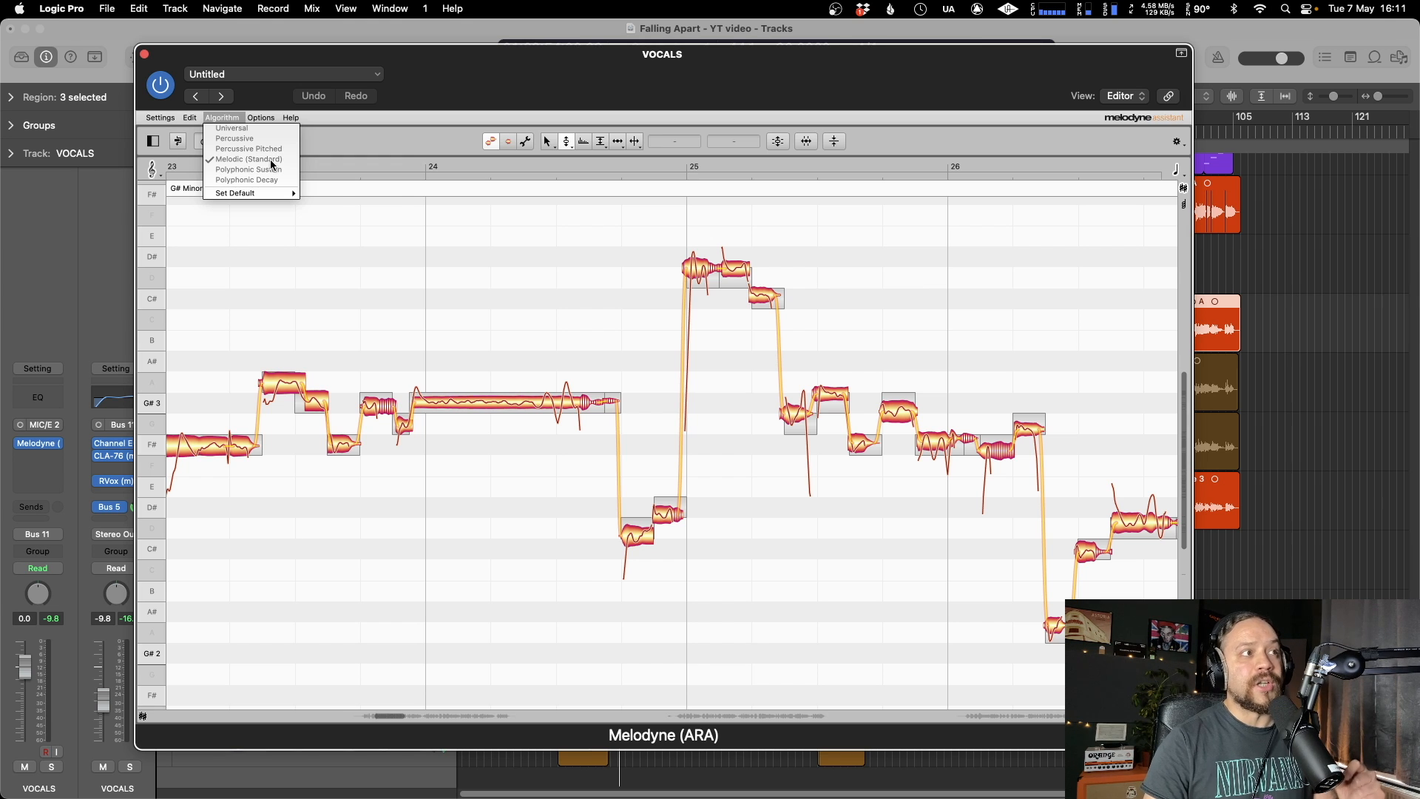
mouse_move(265, 194)
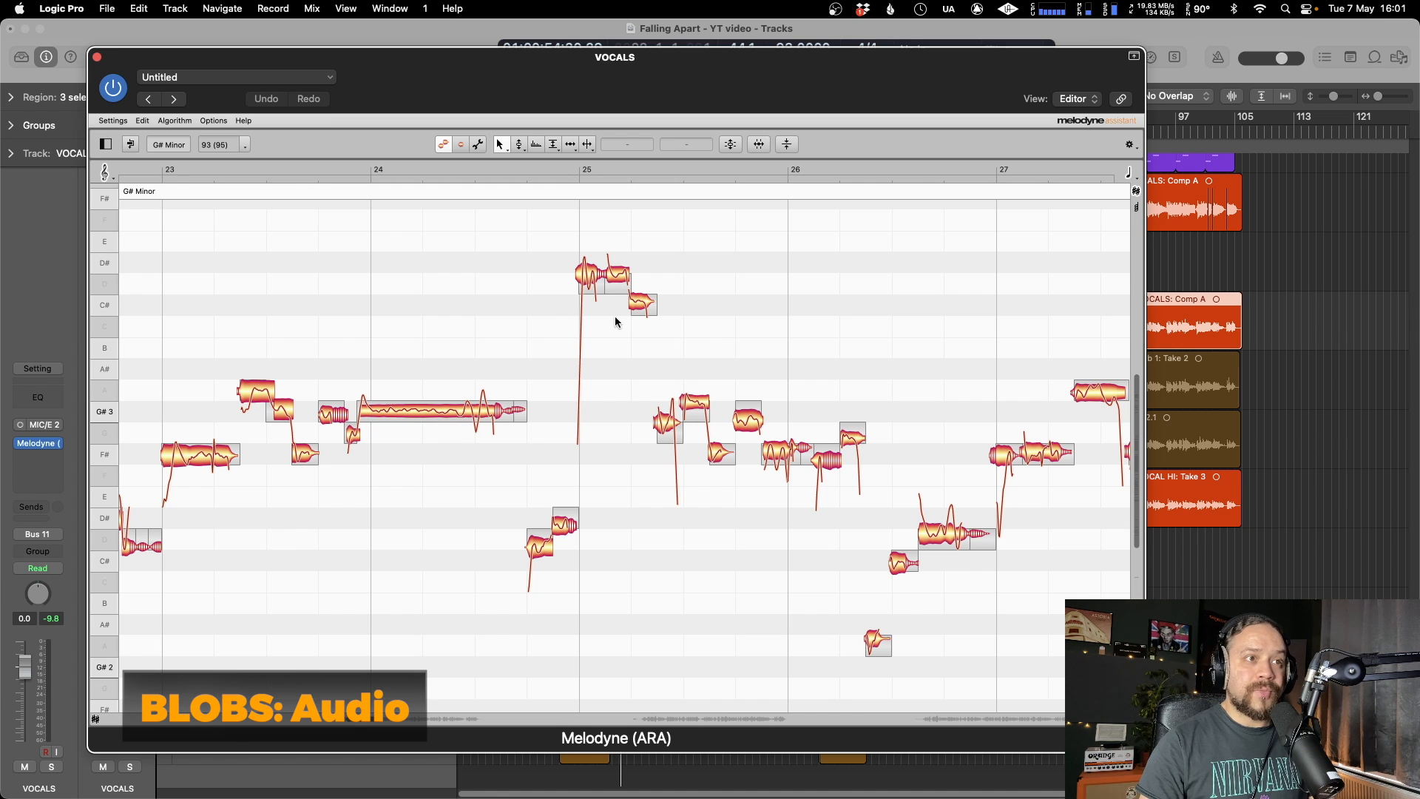
- Examine the vocal's blobs, pitch curves and striped consonant sections around bars 23 to 25
scroll(458, 479, up, 1)
scroll(459, 477, up, 1)
scroll(447, 483, down, 3)
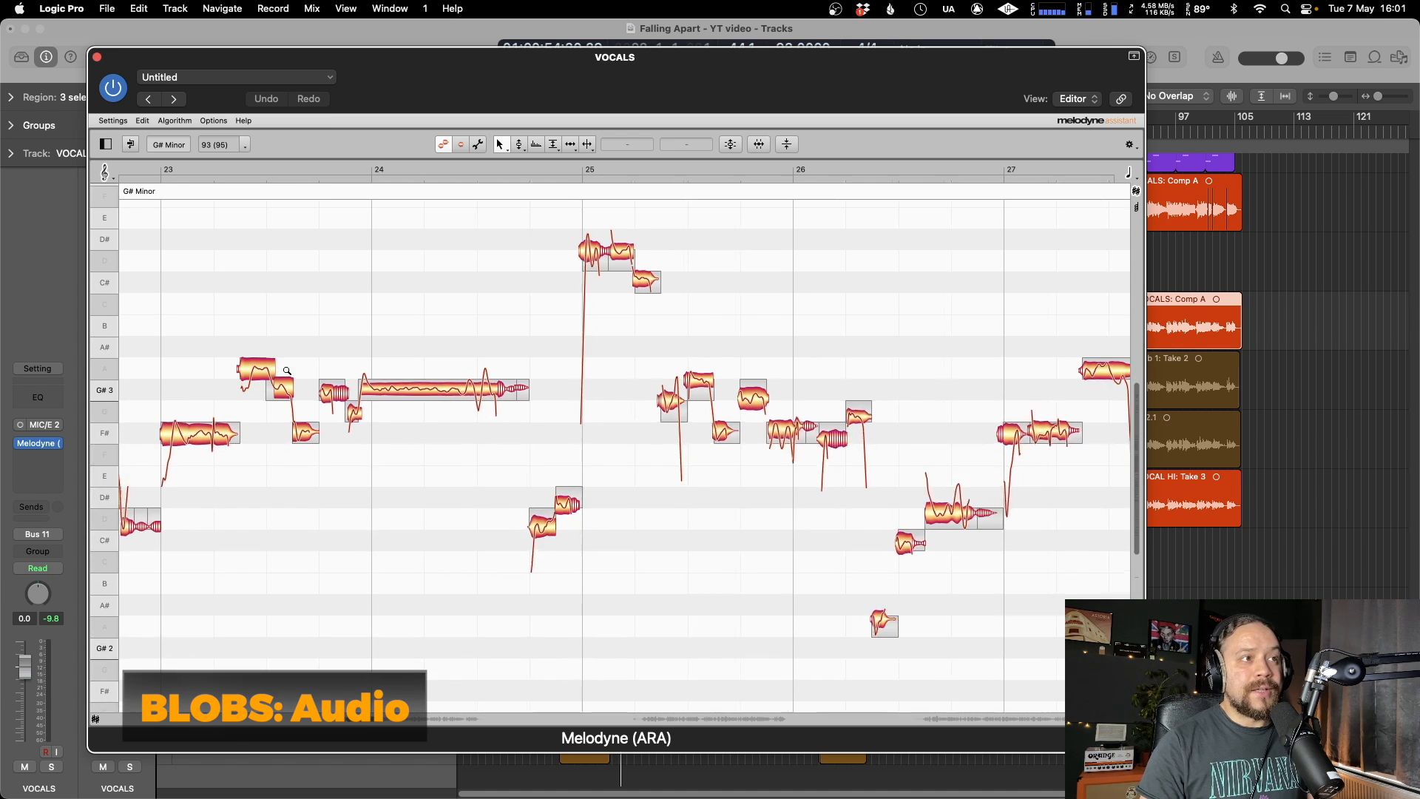
scroll(447, 480, up, 5)
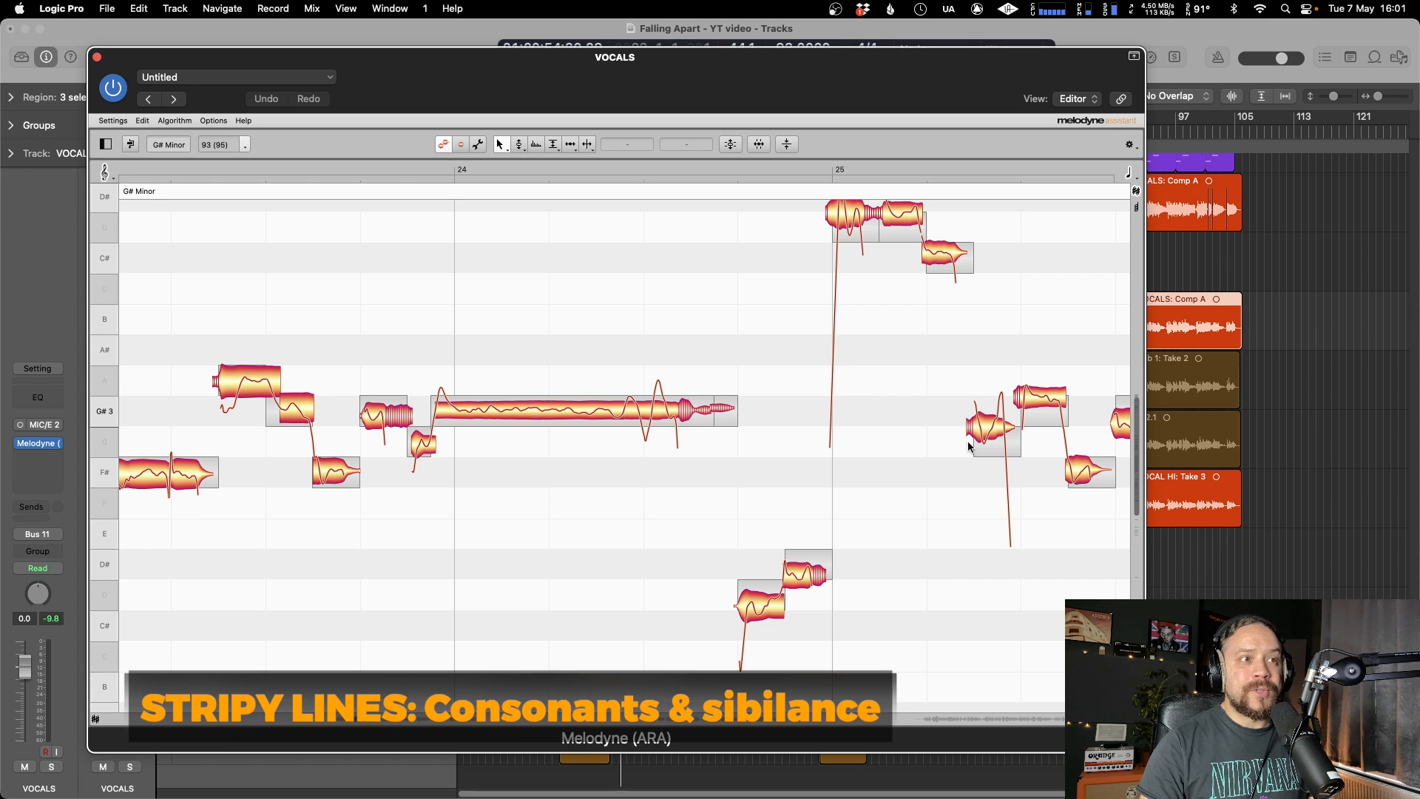
drag(919, 480, 961, 485)
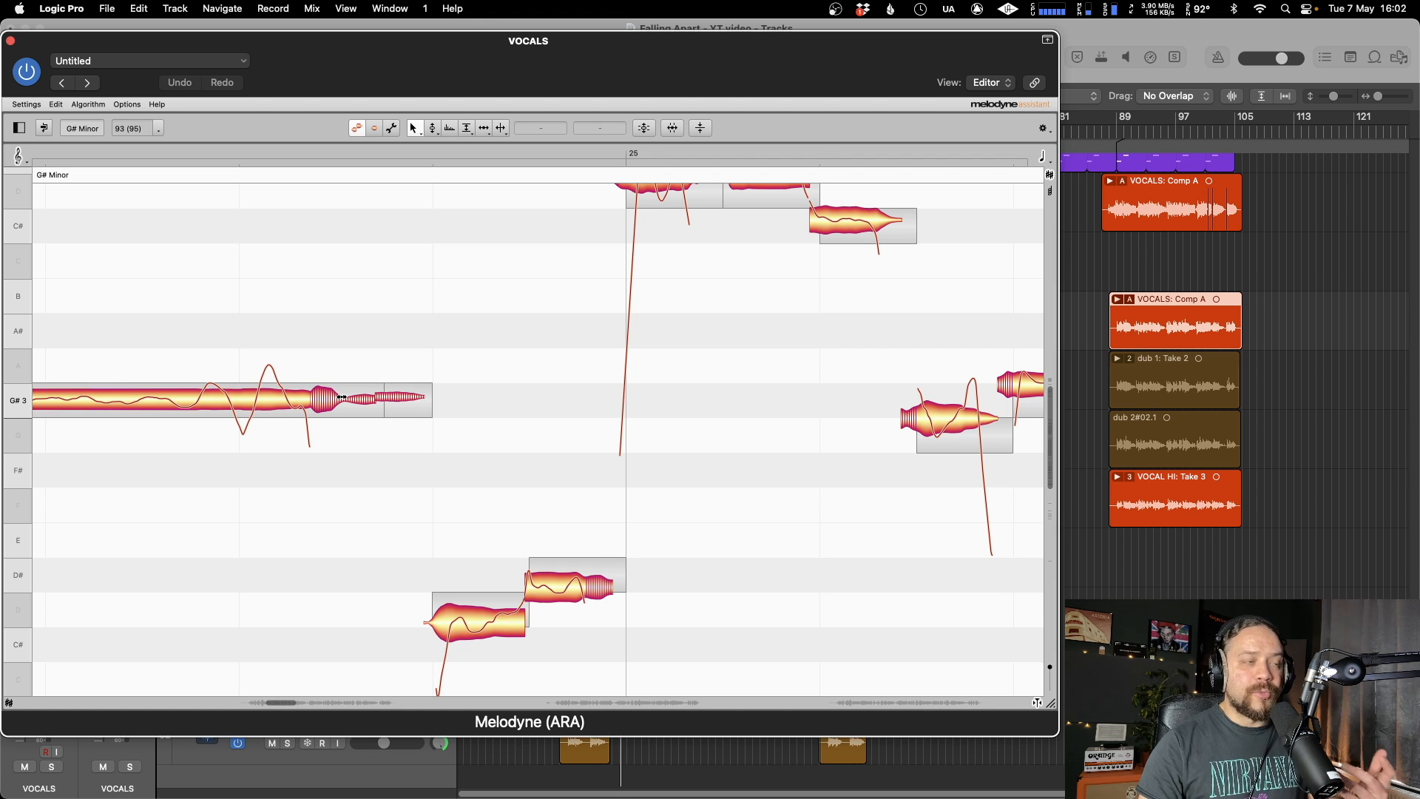
click(403, 396)
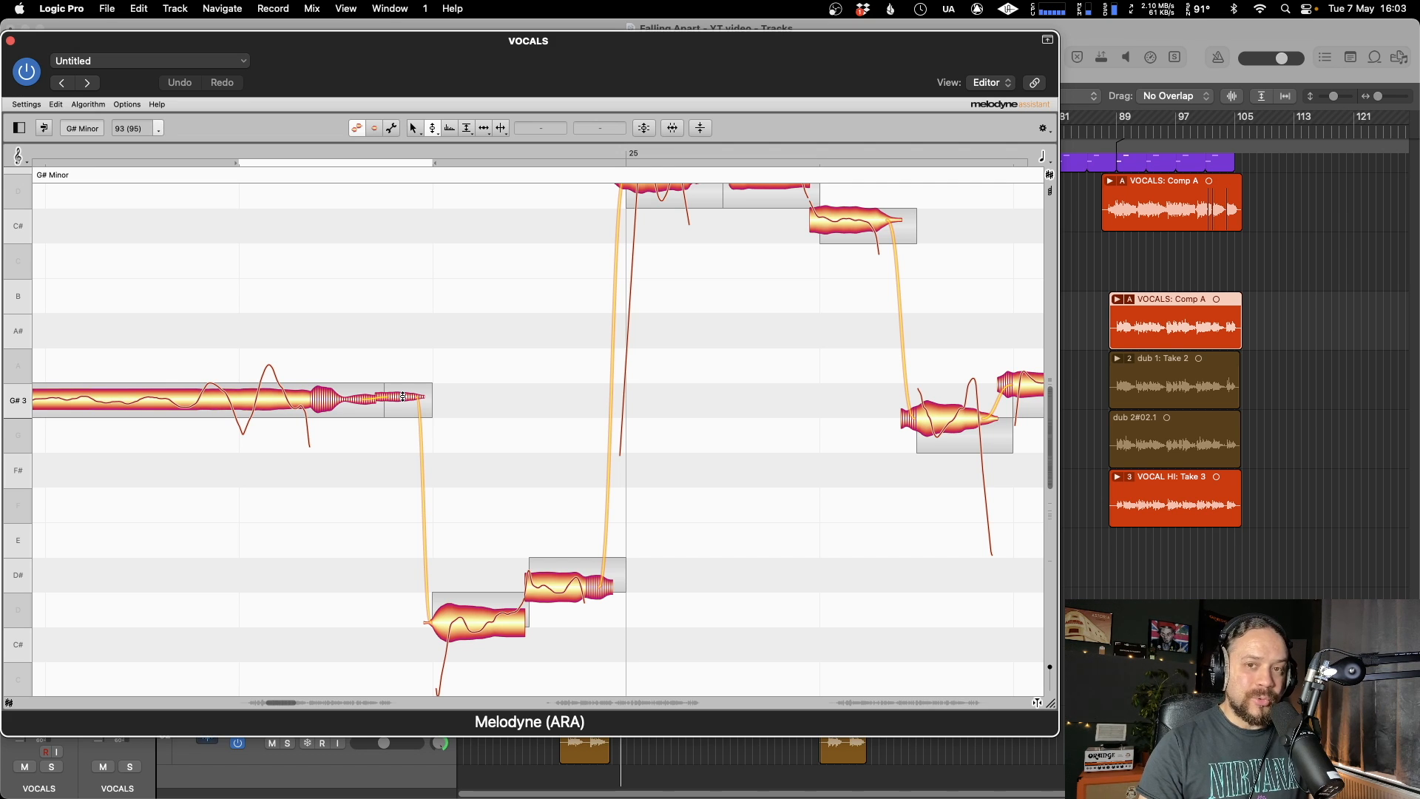
drag(403, 396, 314, 322)
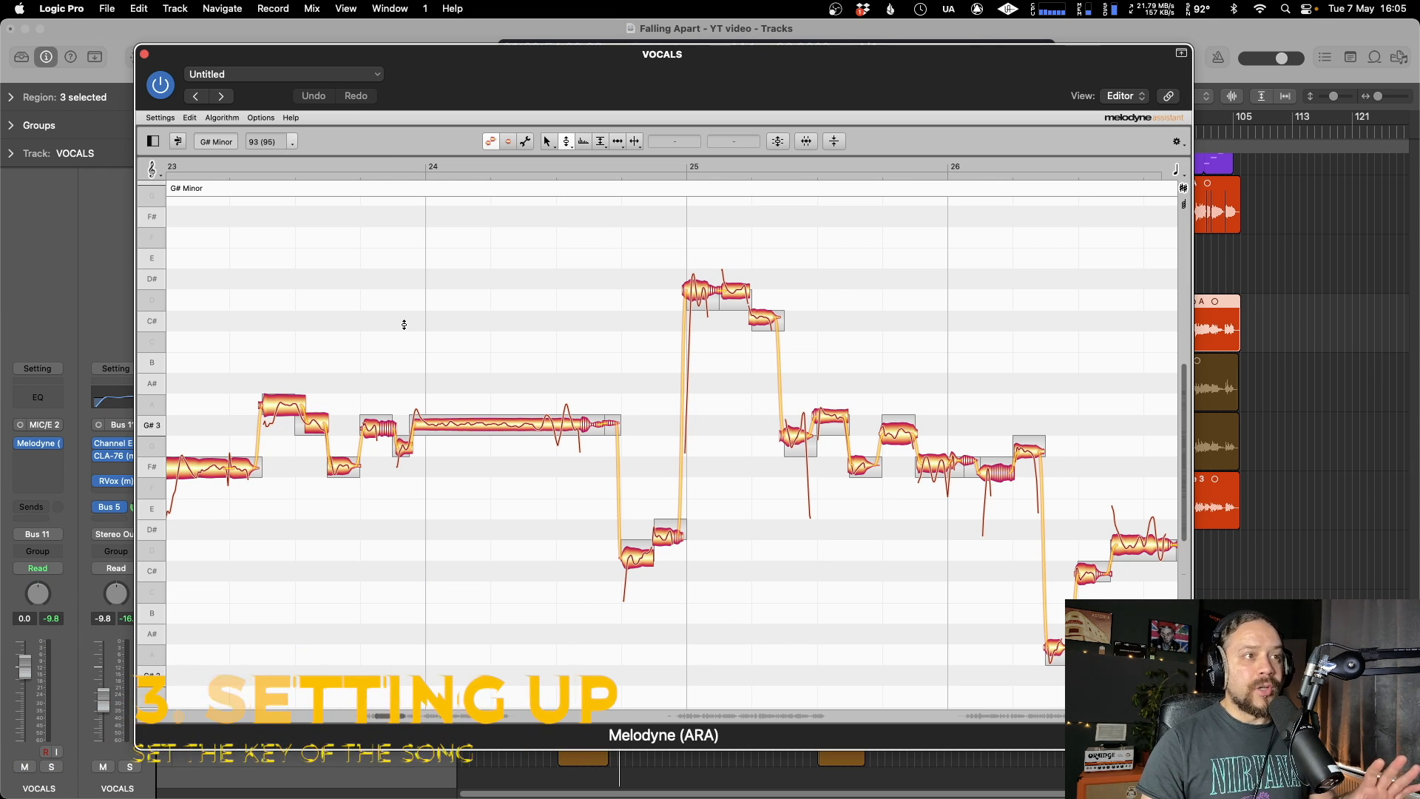
- Set the song key in Melodyne to C Major
click(204, 141)
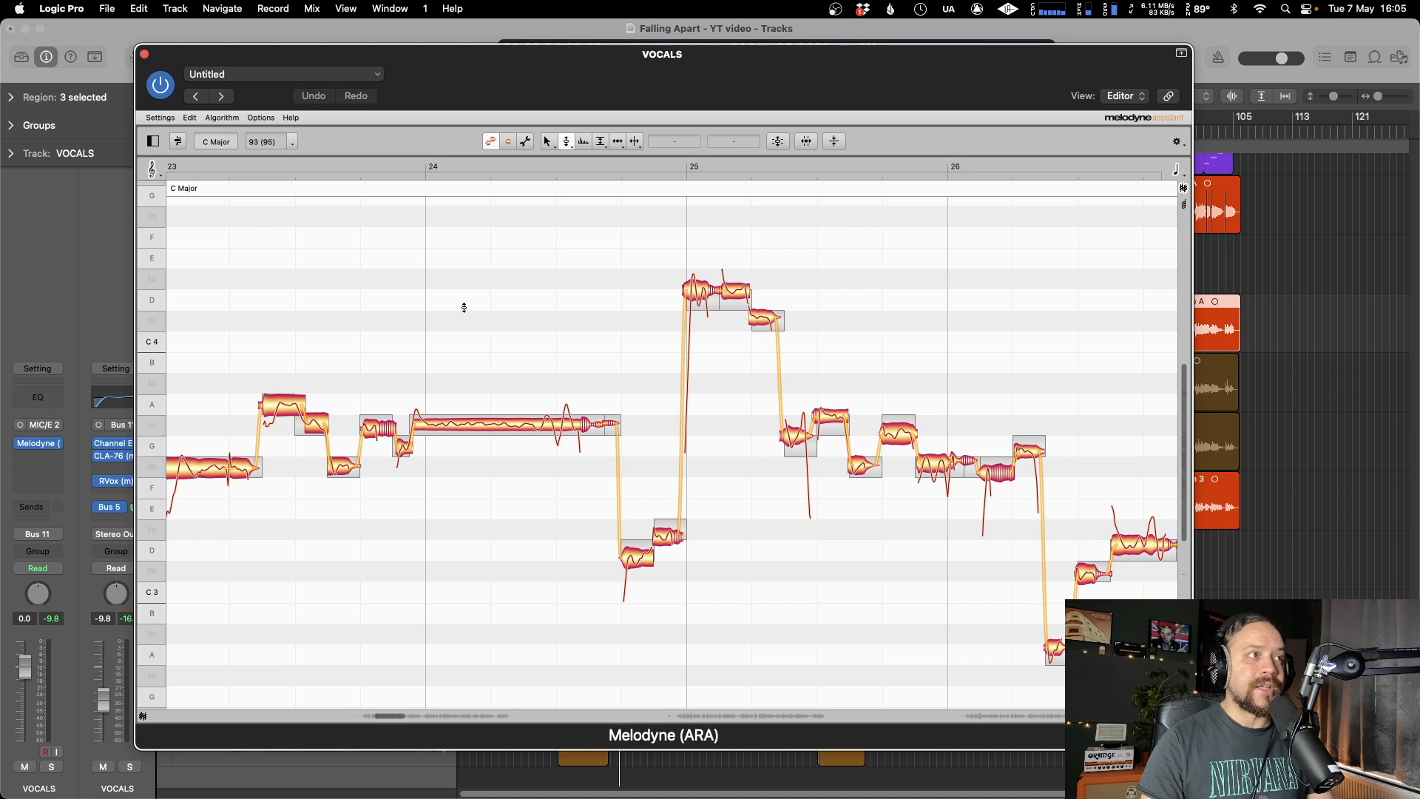
scroll(460, 308, down, 1)
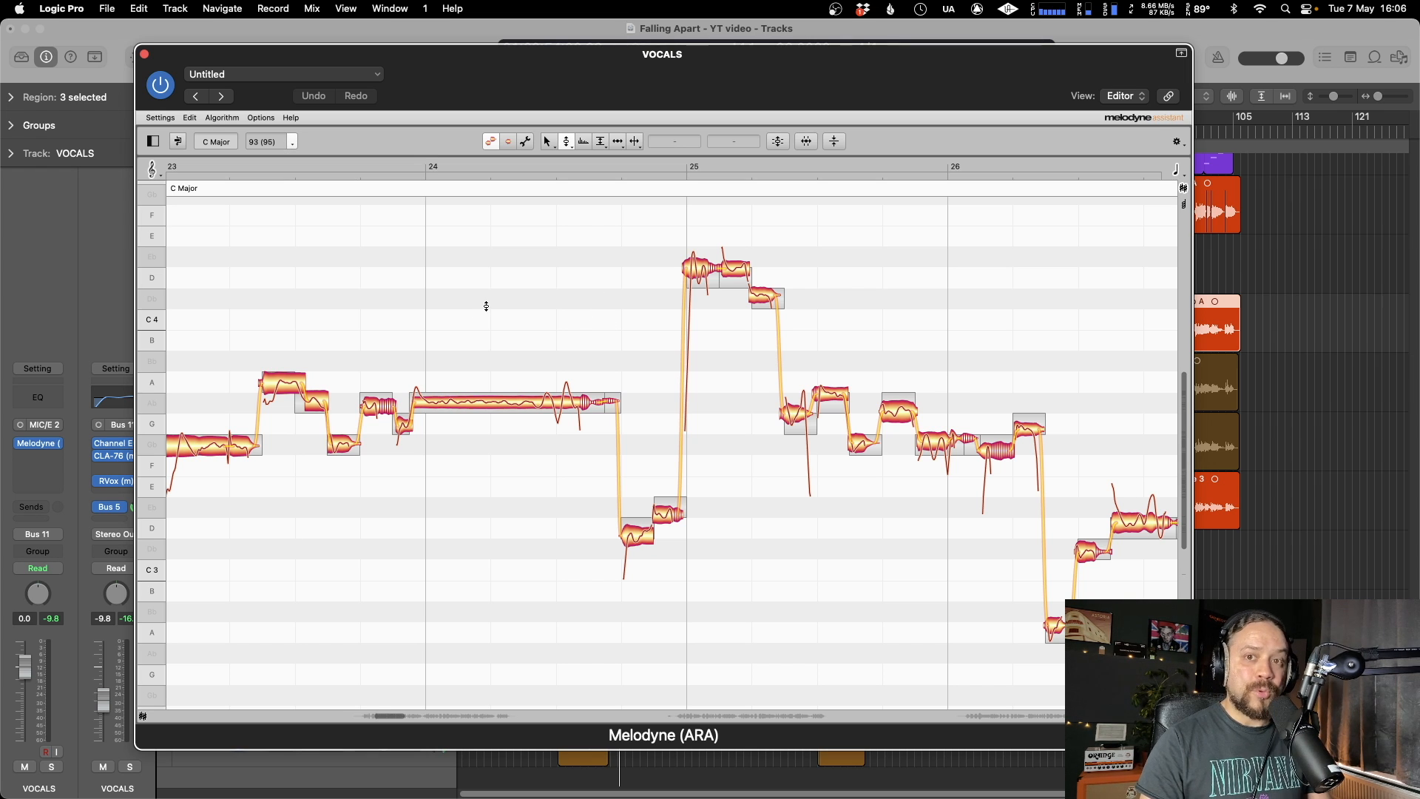
- Select all the vocal notes and analyze their key
key(super+a)
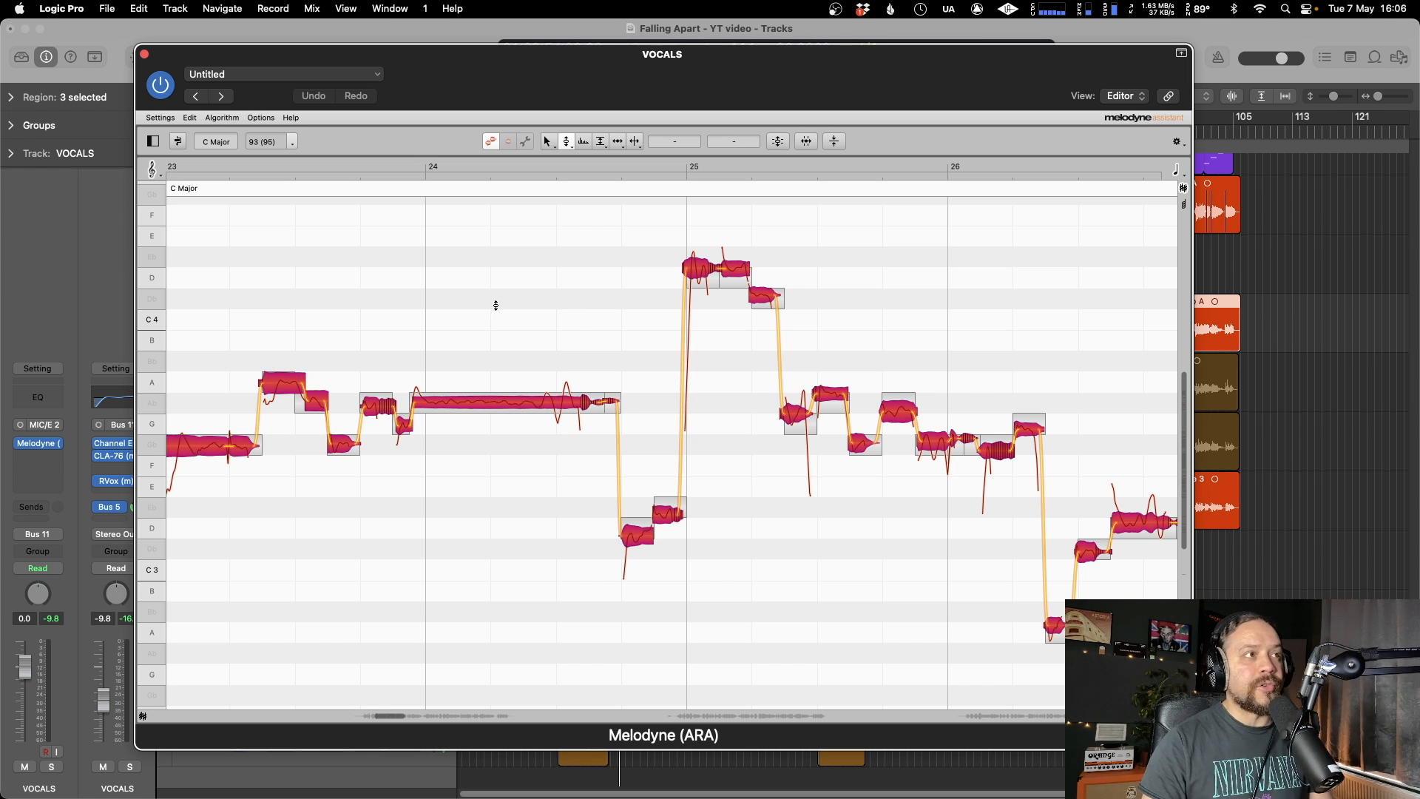
click(189, 118)
mouse_move(219, 254)
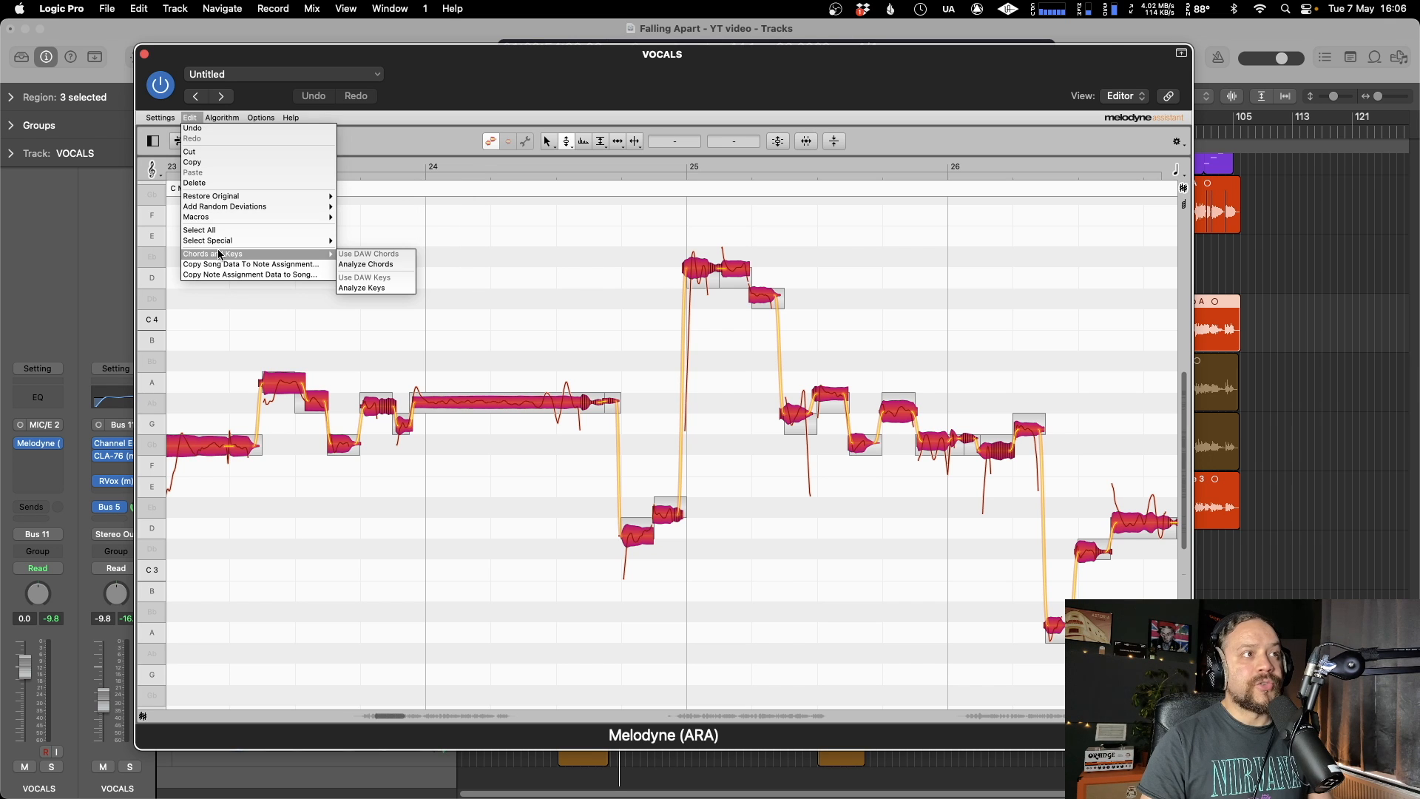
click(386, 289)
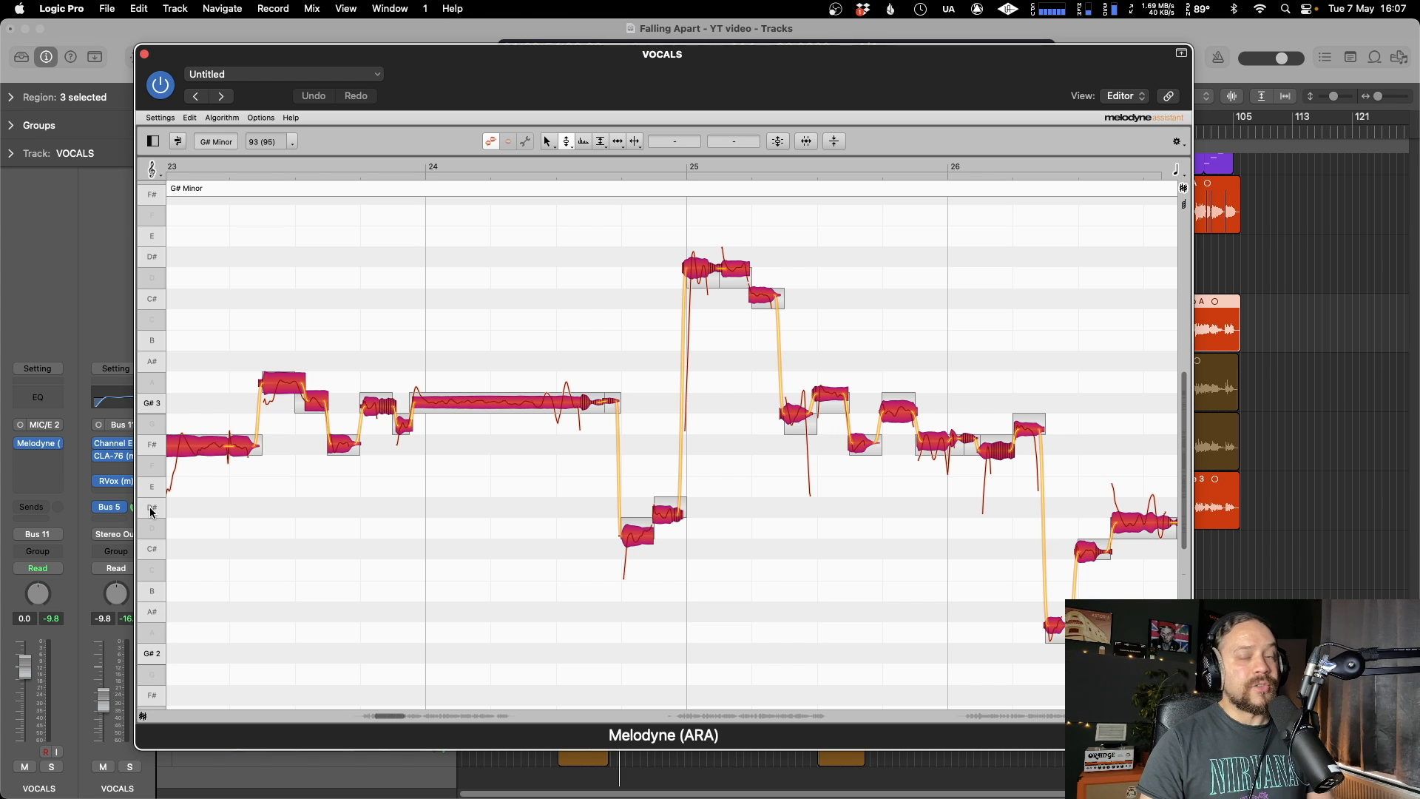
- Set the pitch ruler to show every semitone of the chromatic scale
click(155, 171)
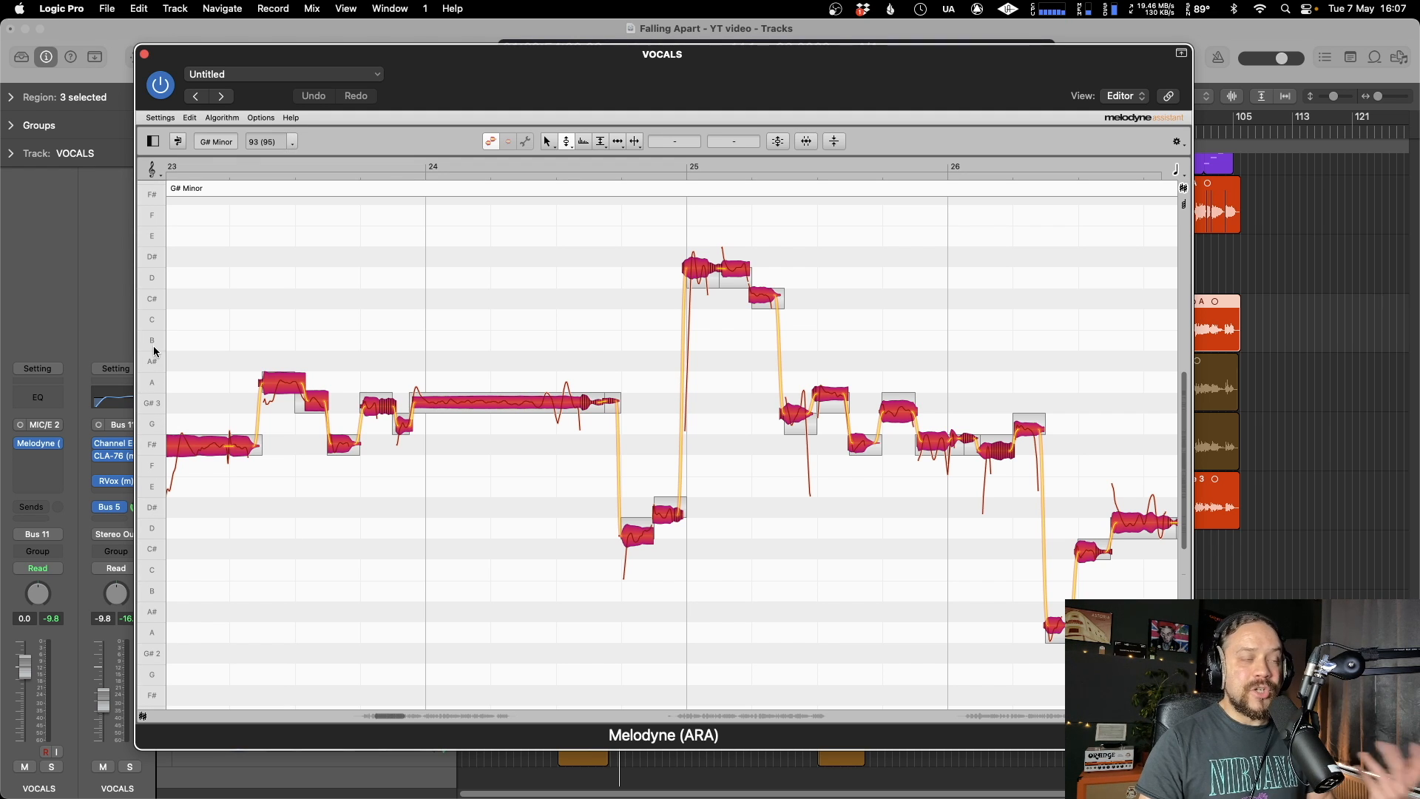
- Restrict the pitch ruler to the G# Minor scale with Key Snap and deselect all the notes
click(151, 172)
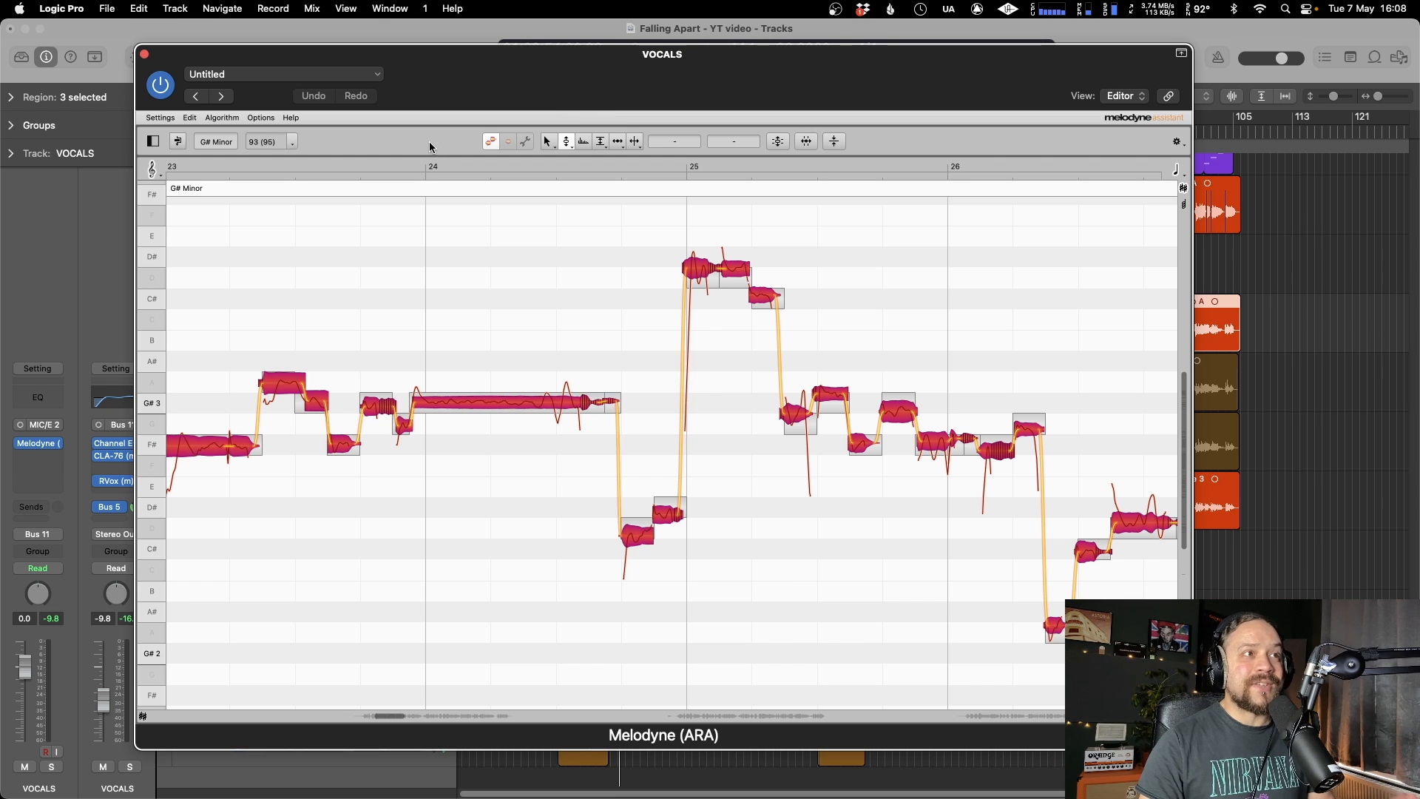
click(470, 344)
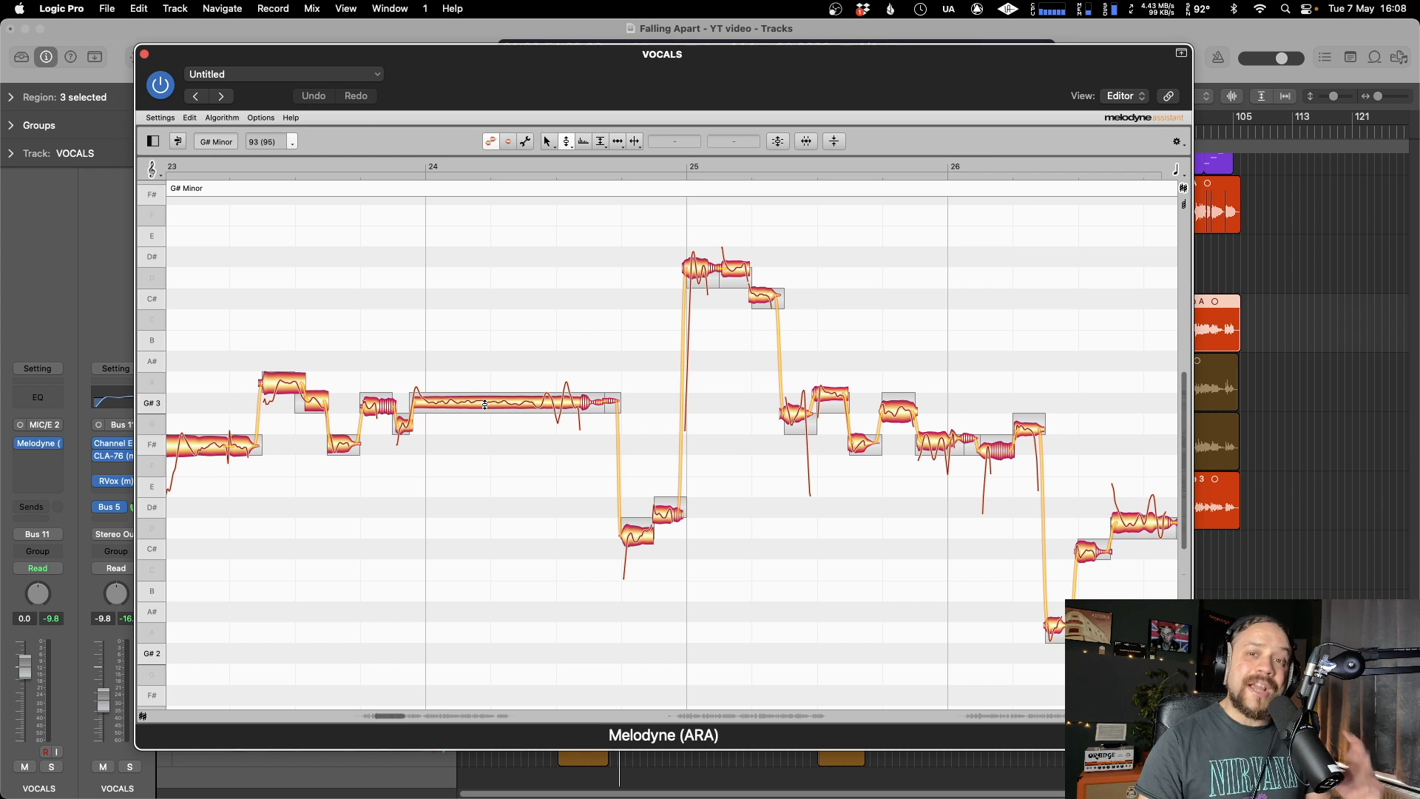
- Switch the pitch grid to Chromatic Snap and return it to Key Snap
click(261, 117)
mouse_move(274, 178)
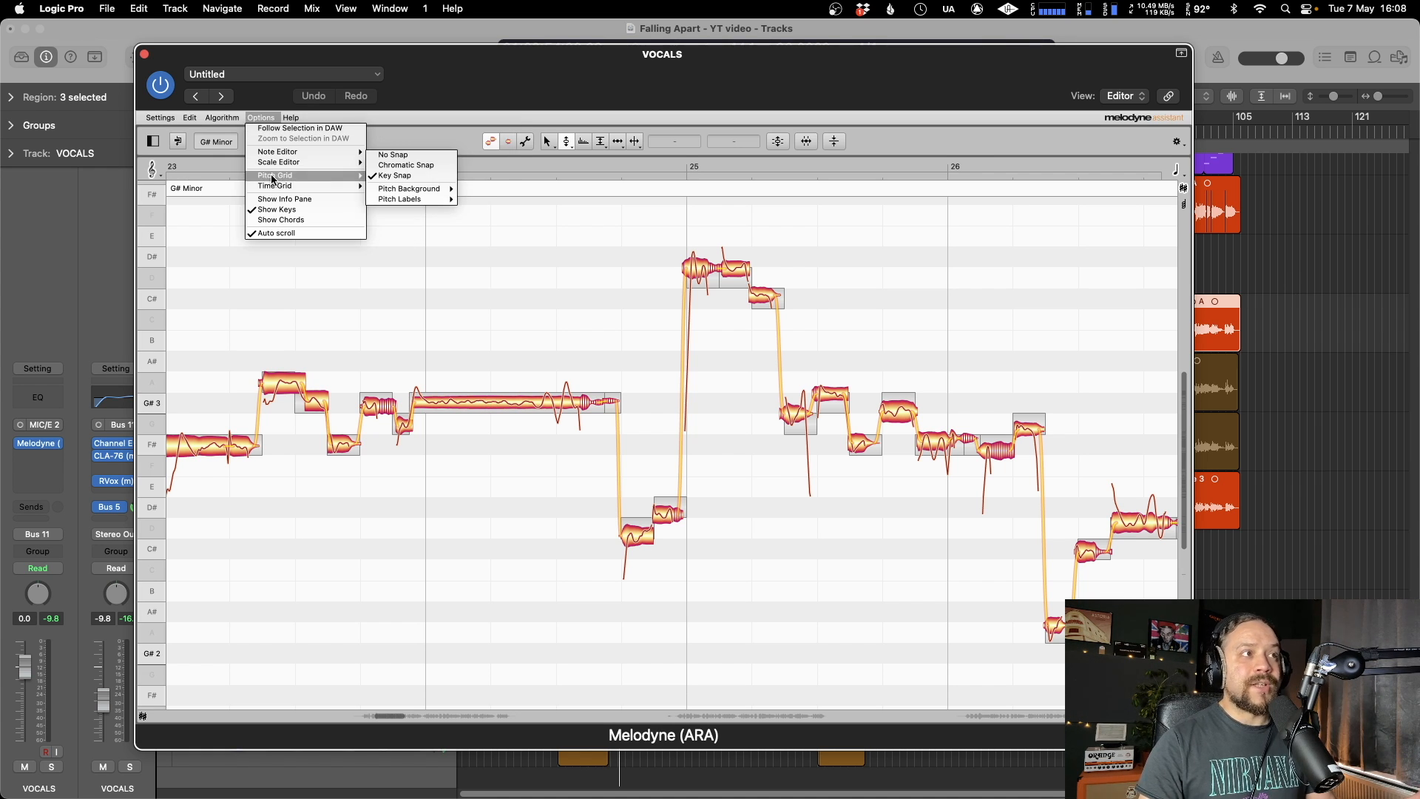
click(431, 167)
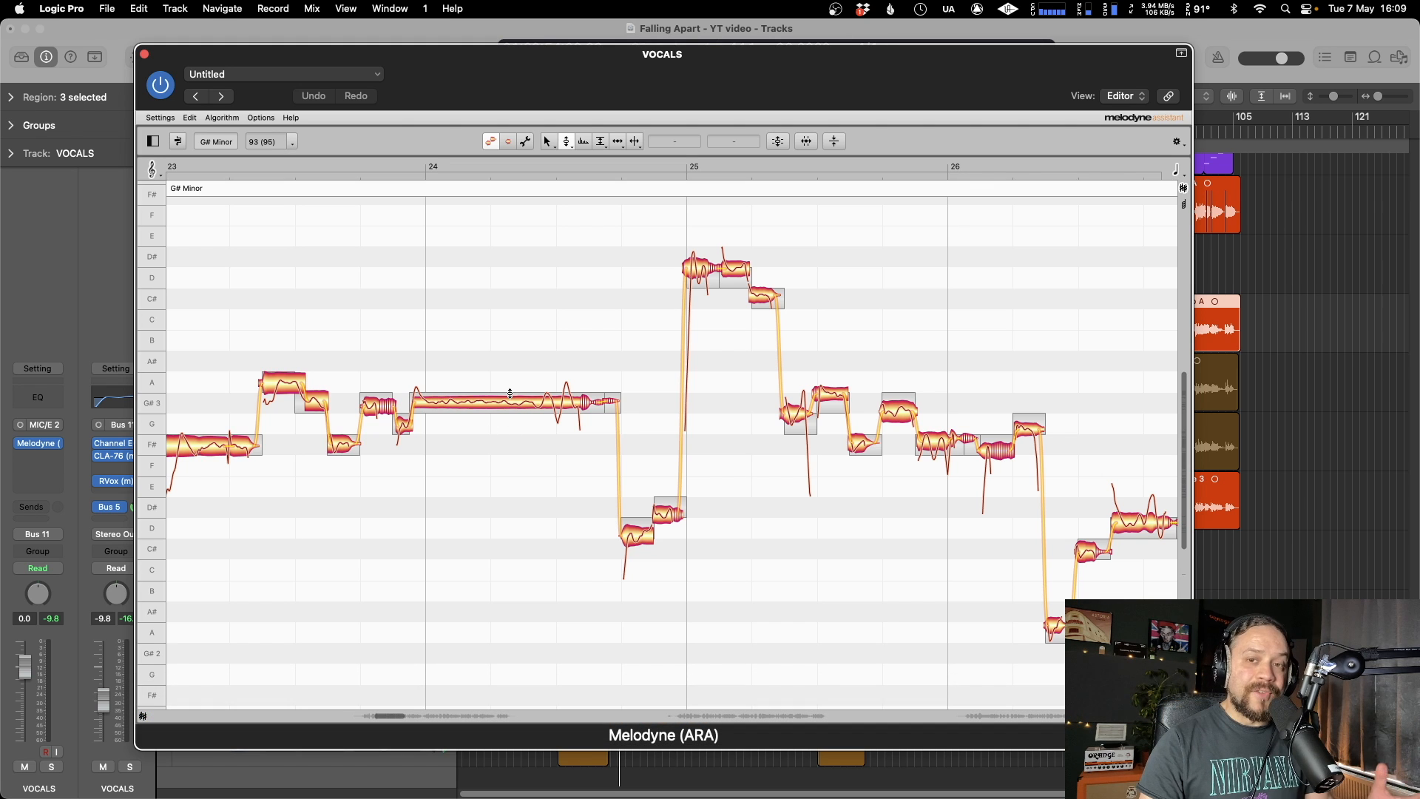
click(261, 118)
mouse_move(362, 178)
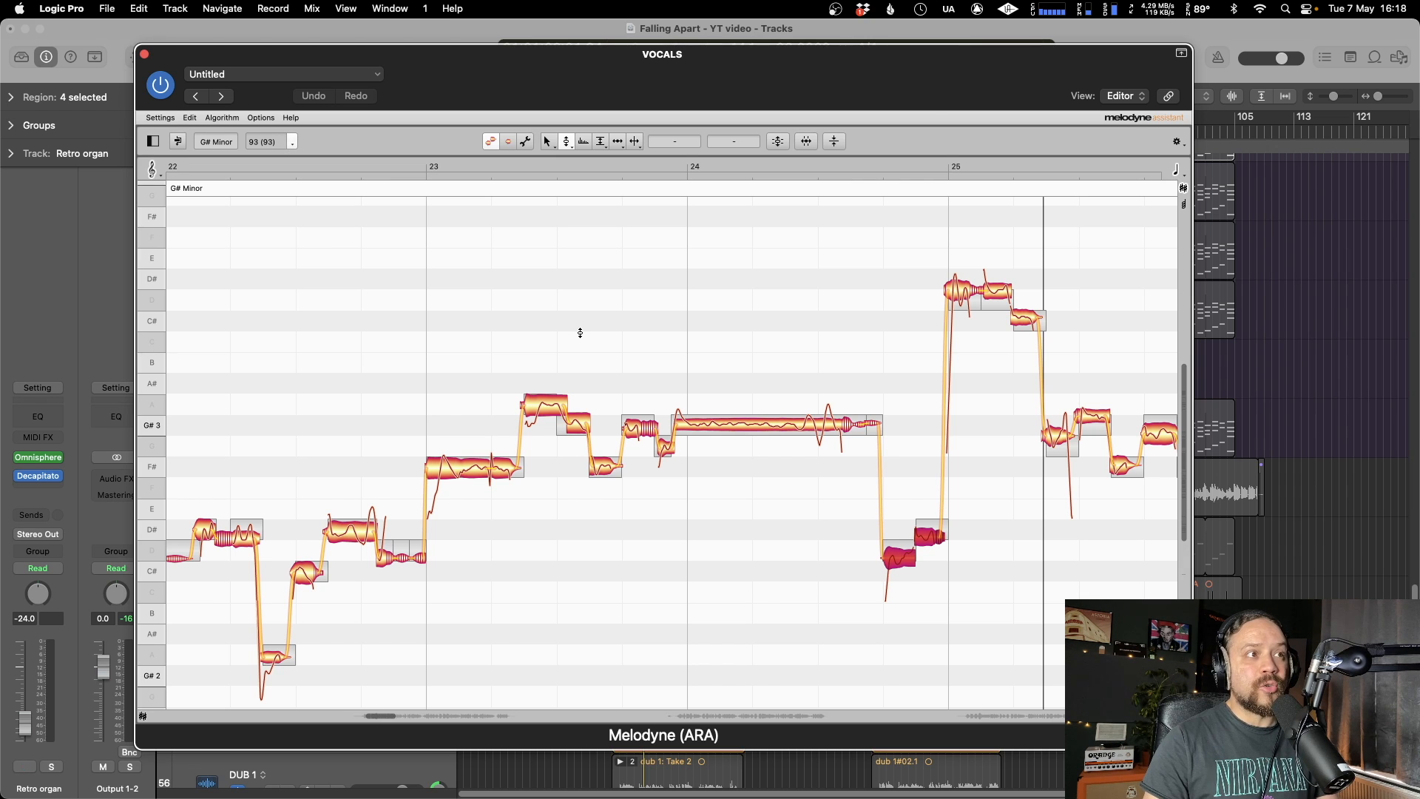
- Choose the Pitch Tool for editing the vocal notes
right_click(560, 321)
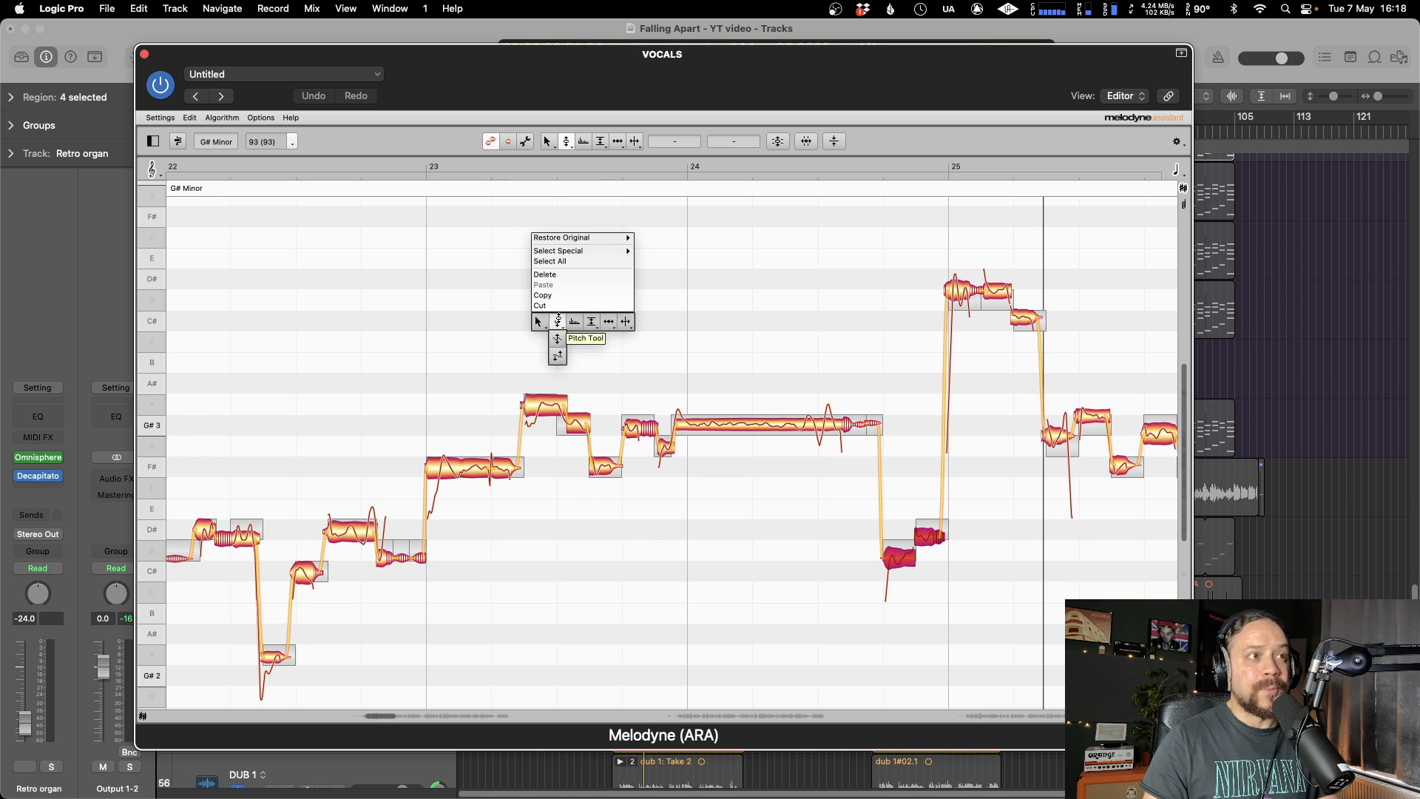
click(556, 320)
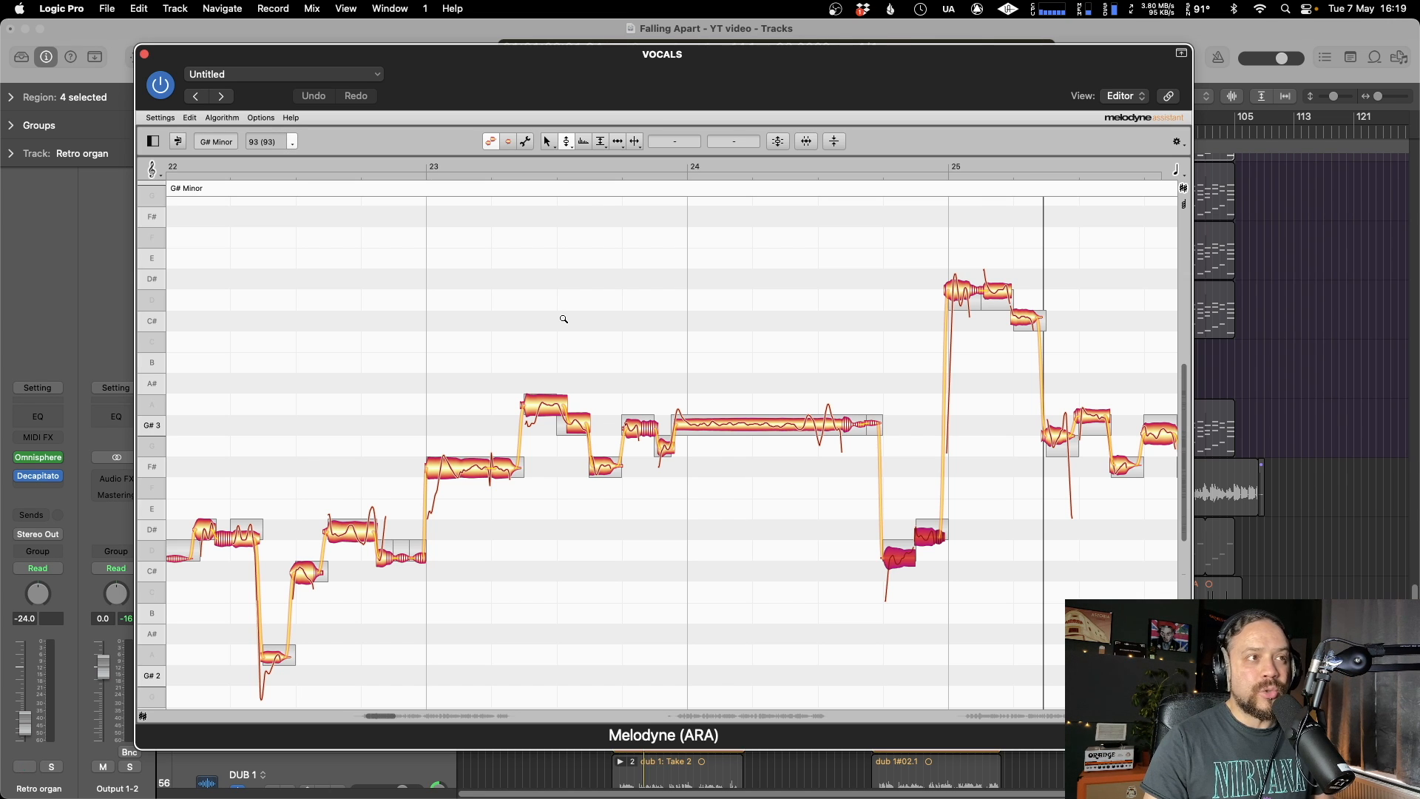
drag(579, 335, 814, 377)
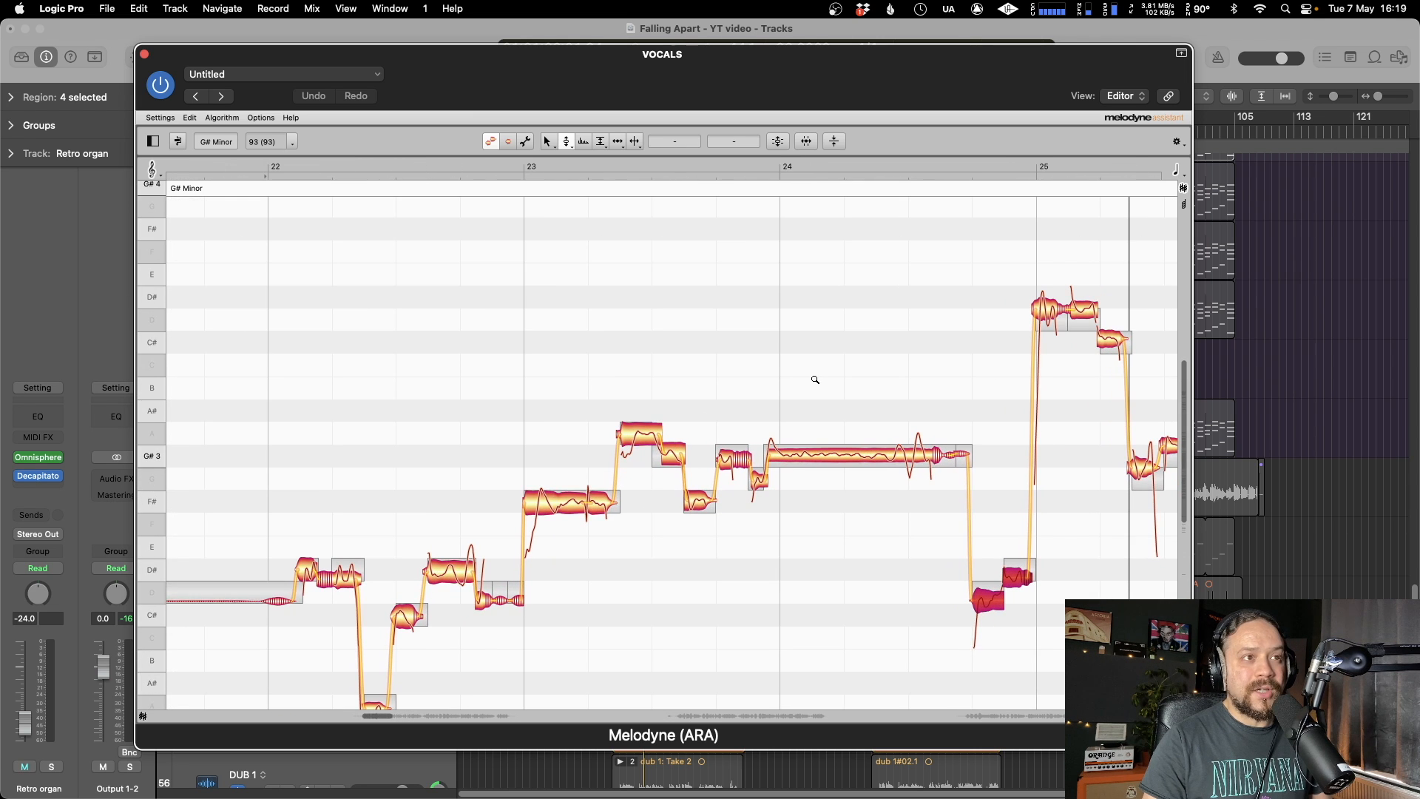
- Change the note-editing tool to the Main Tool and play the vocal
right_click(658, 369)
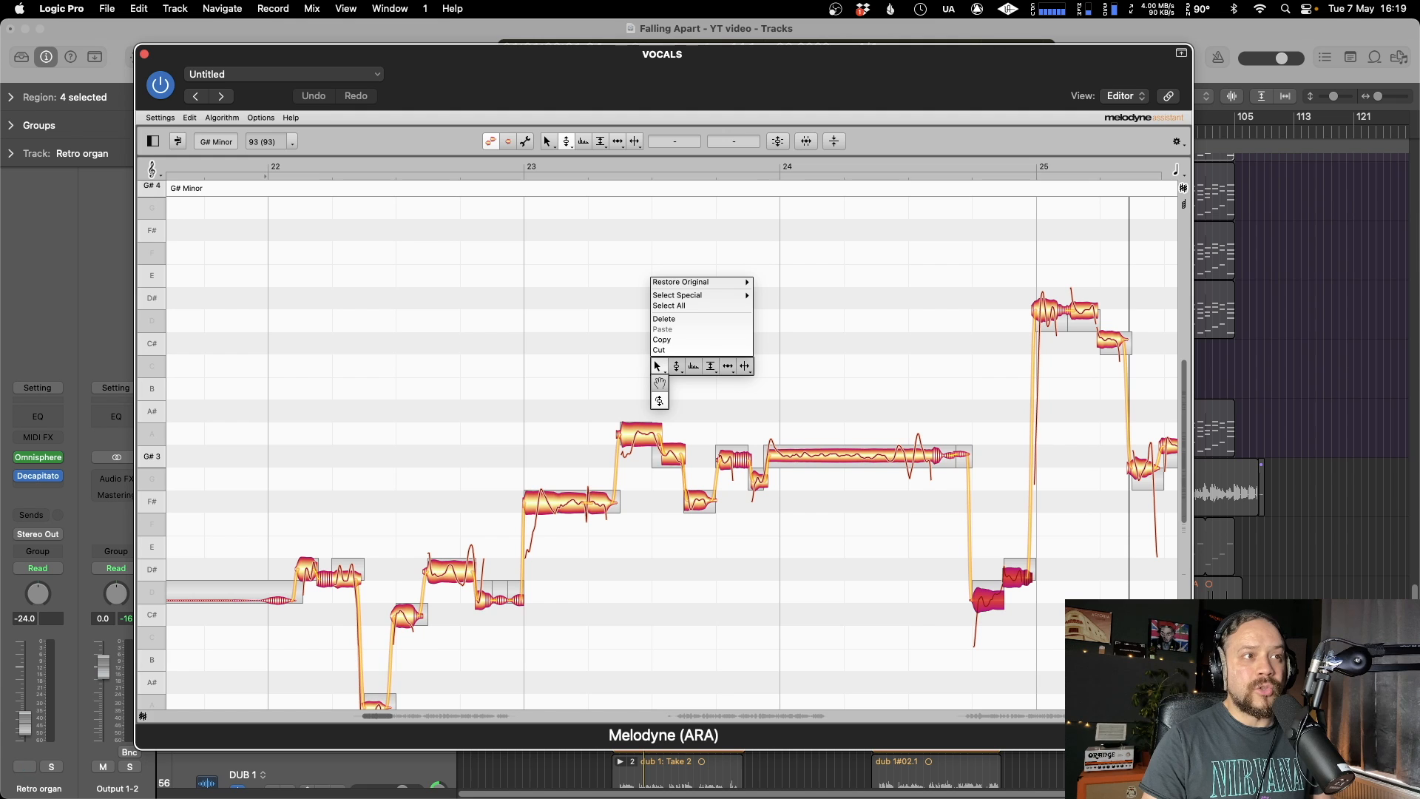
click(657, 366)
scroll(482, 378, down, 3)
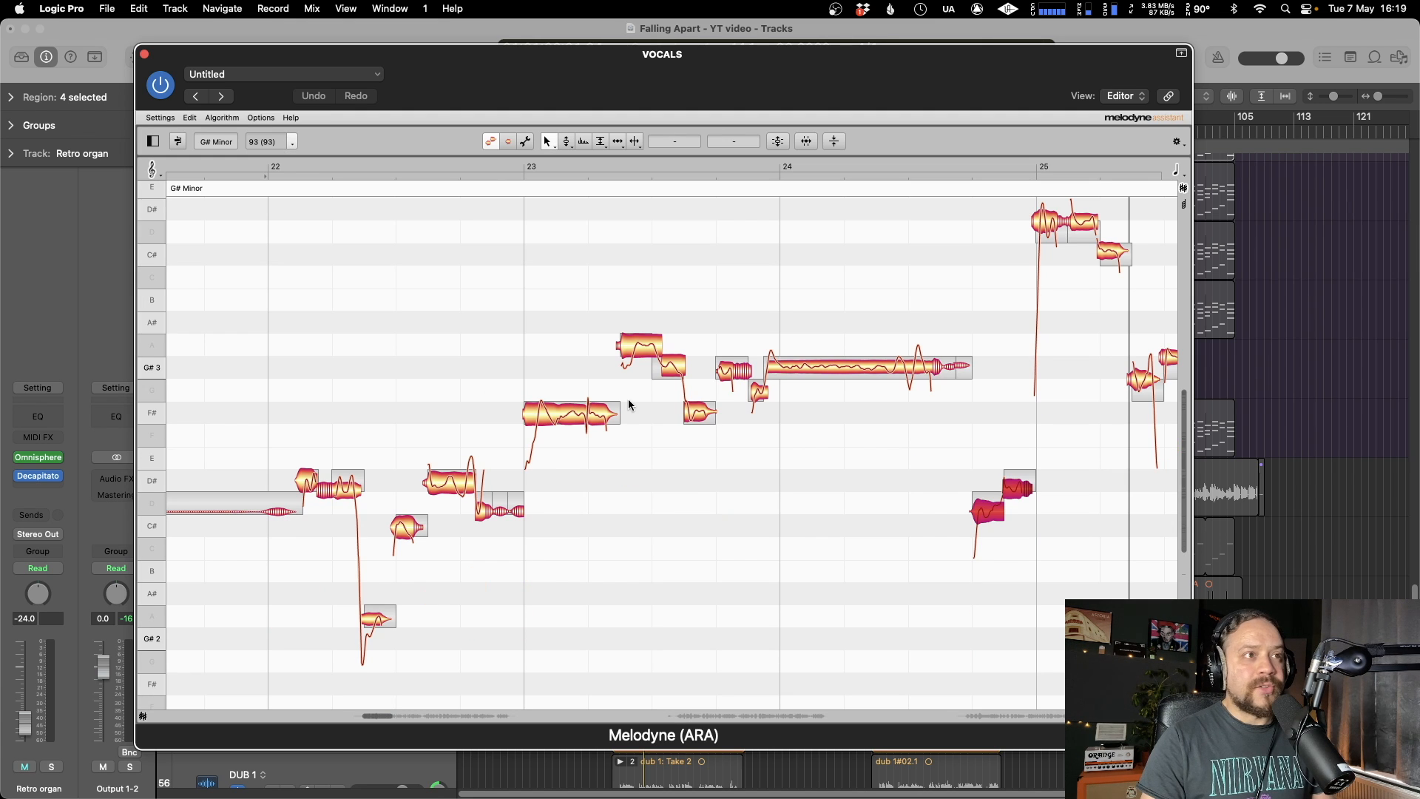
key(space)
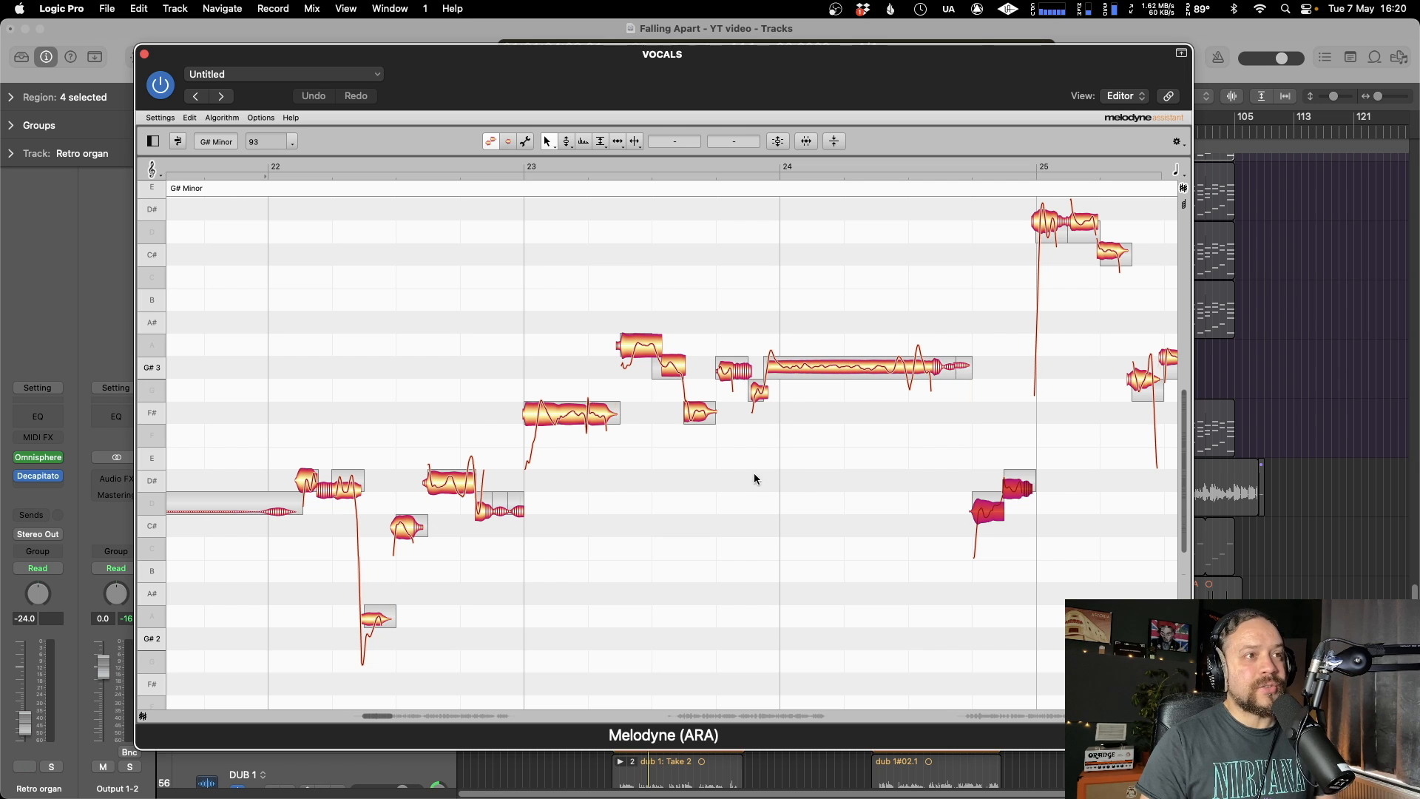
- Activate the Pitch Tool and select the F# 3 note at the start of bar 23
key(F2)
click(564, 415)
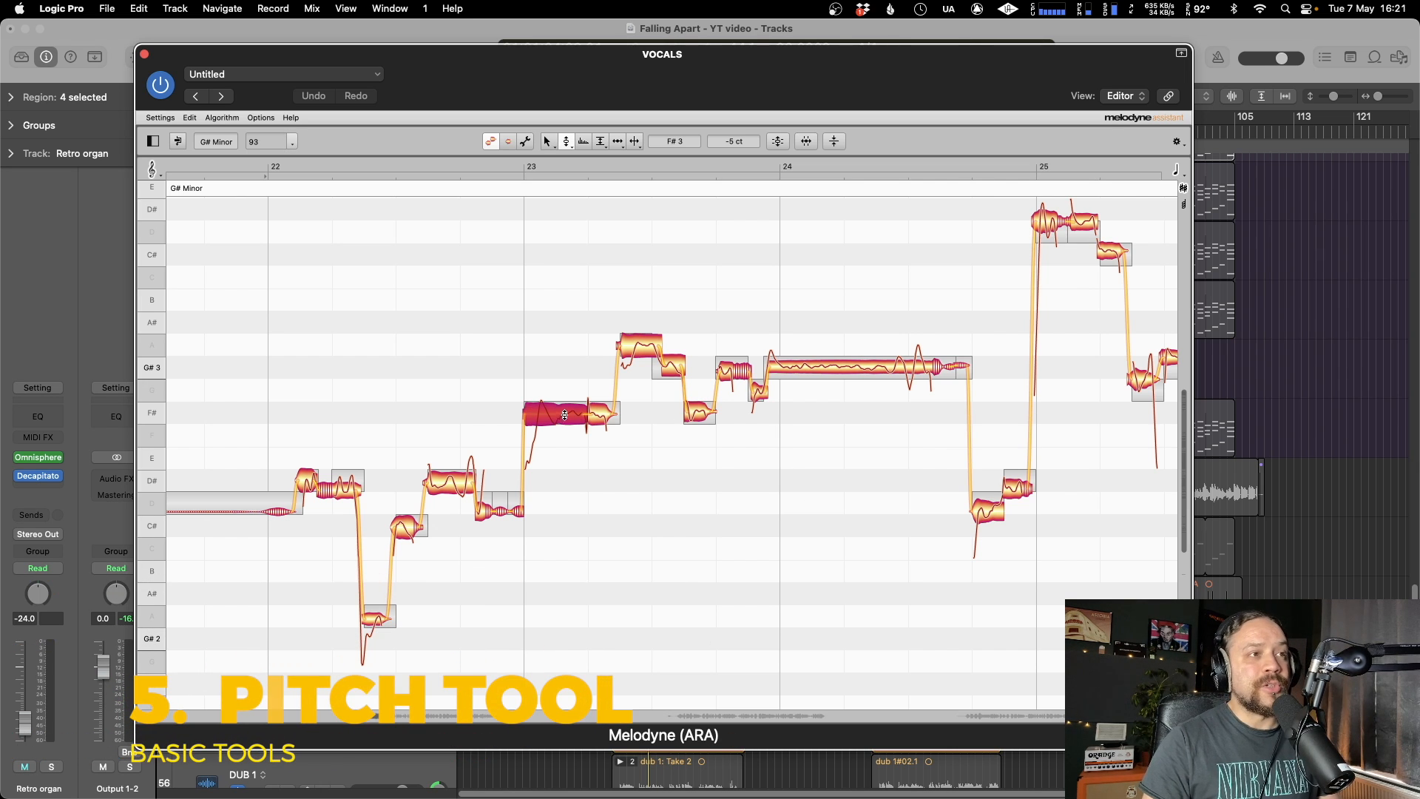
right_click(563, 414)
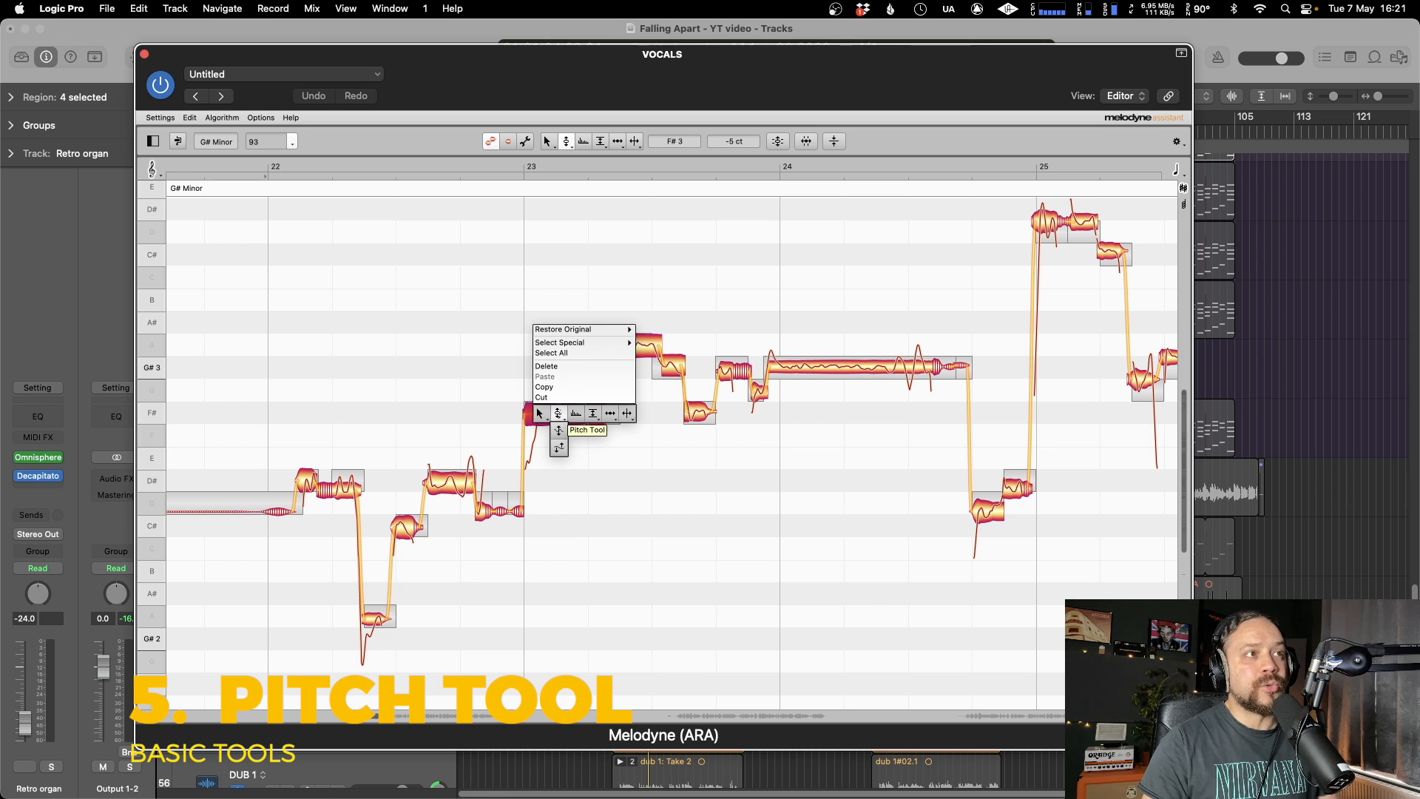
click(559, 431)
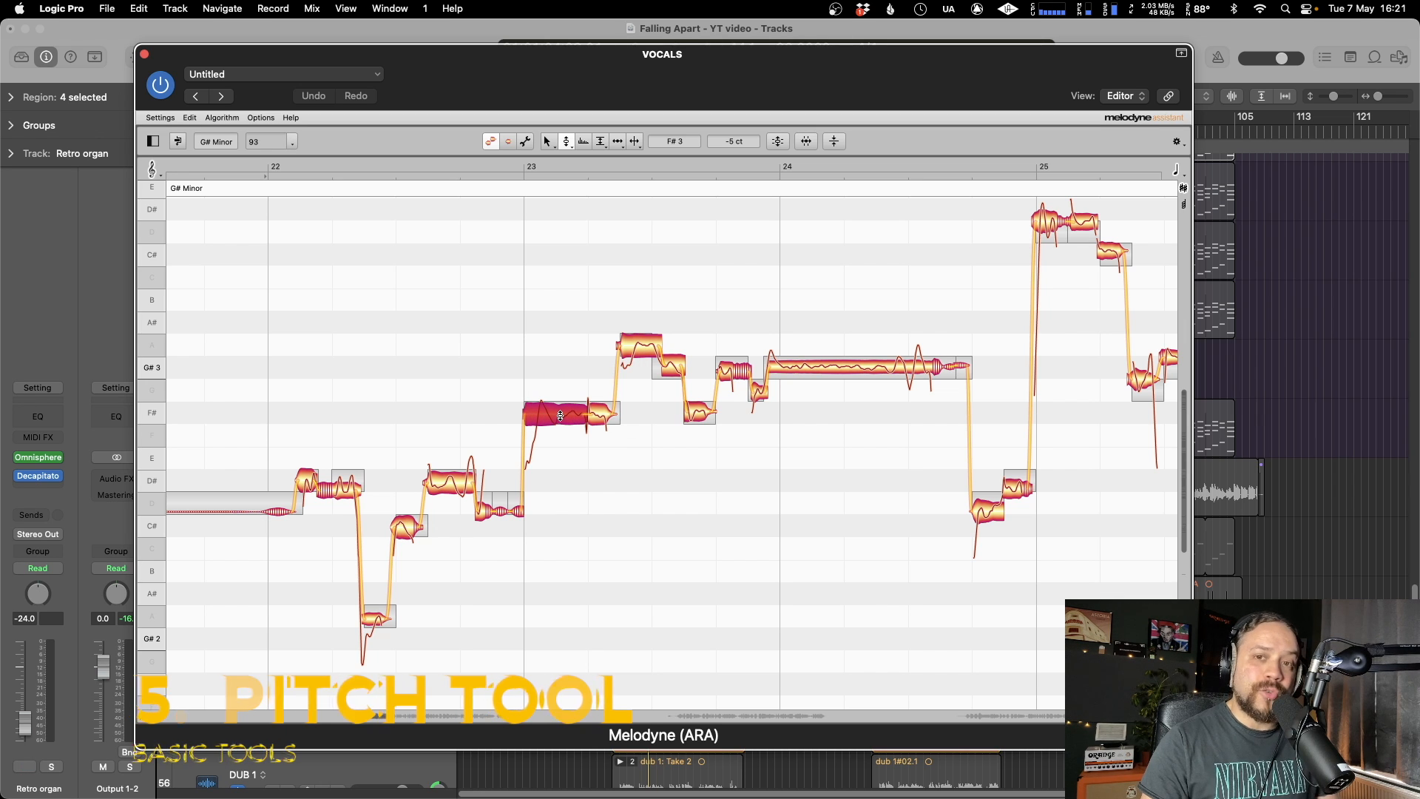
mouse_move(561, 416)
mouse_down()
mouse_move(559, 372)
mouse_move(559, 476)
mouse_move(560, 369)
mouse_move(560, 418)
mouse_up()
scroll(474, 262, right, 2)
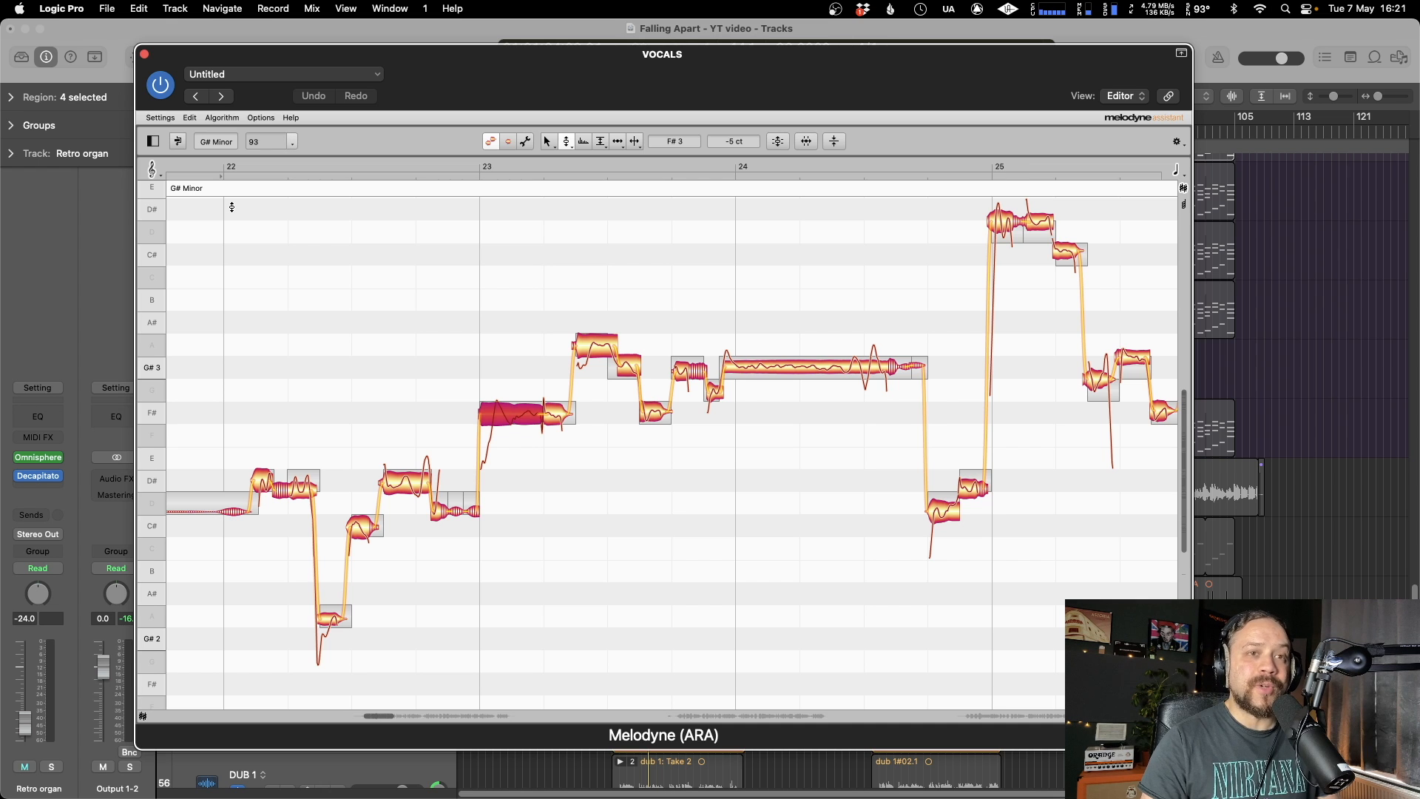
- Snap the vocal notes in bars 22 to 25 to the nearest G# Minor pitches, play them back and deselect them
drag(231, 207, 1176, 674)
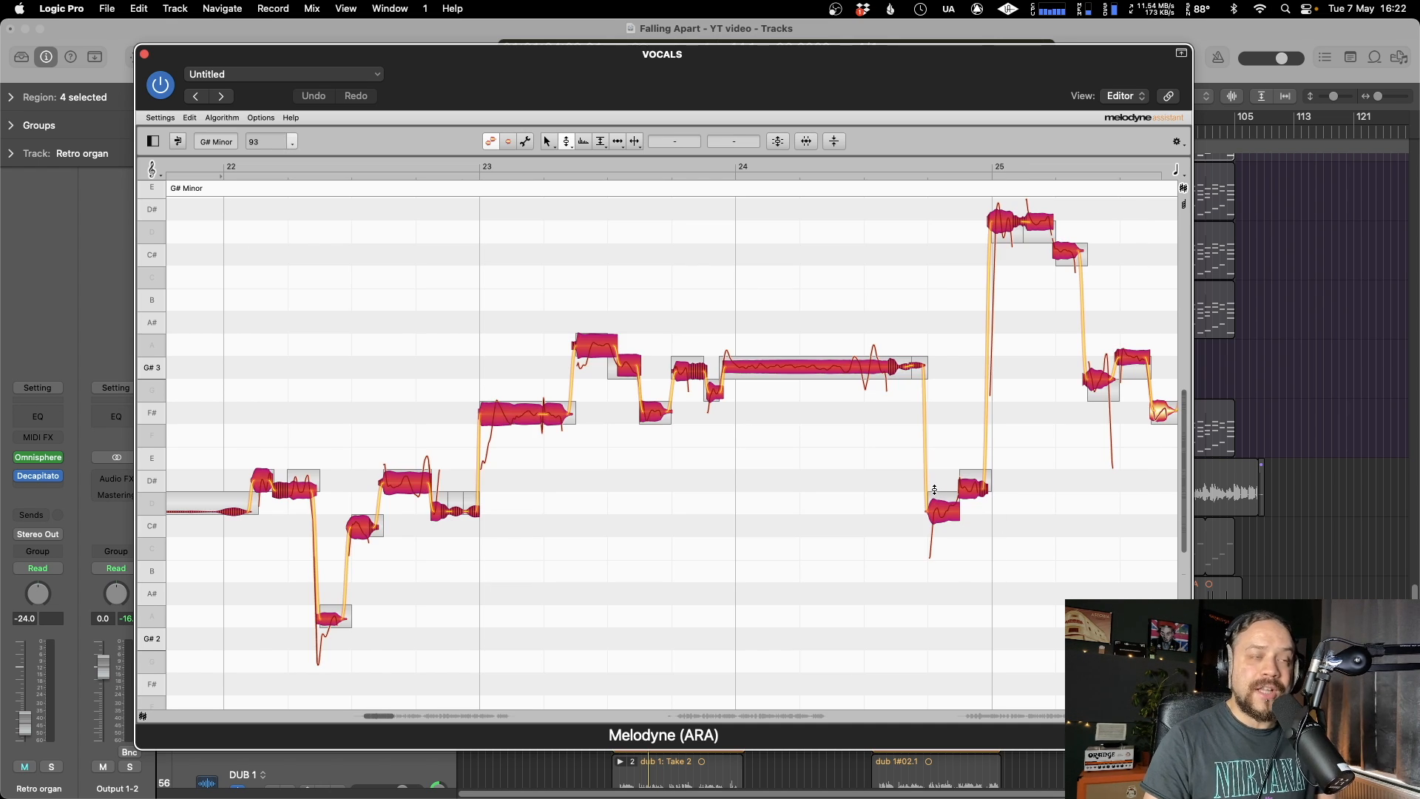
double_click(801, 366)
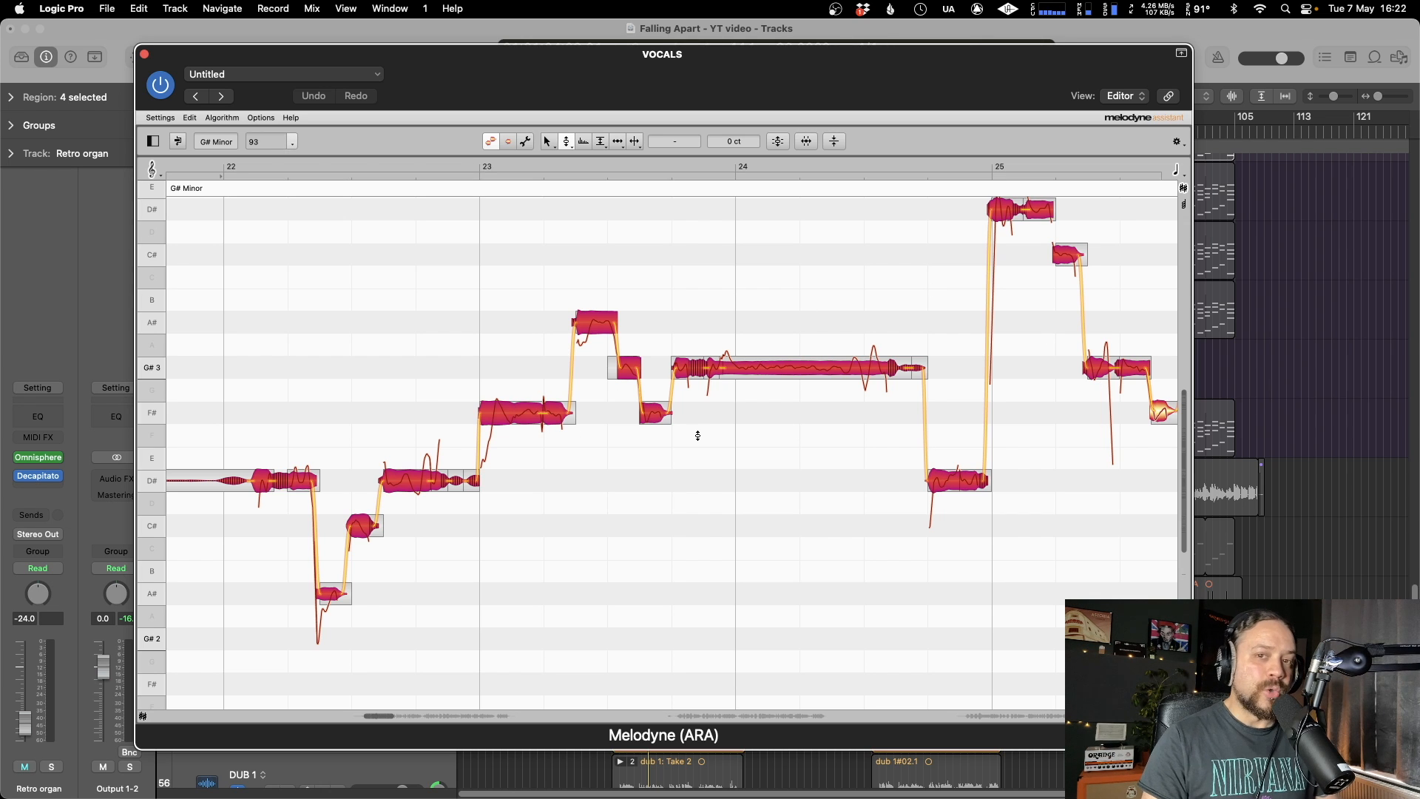
key(space)
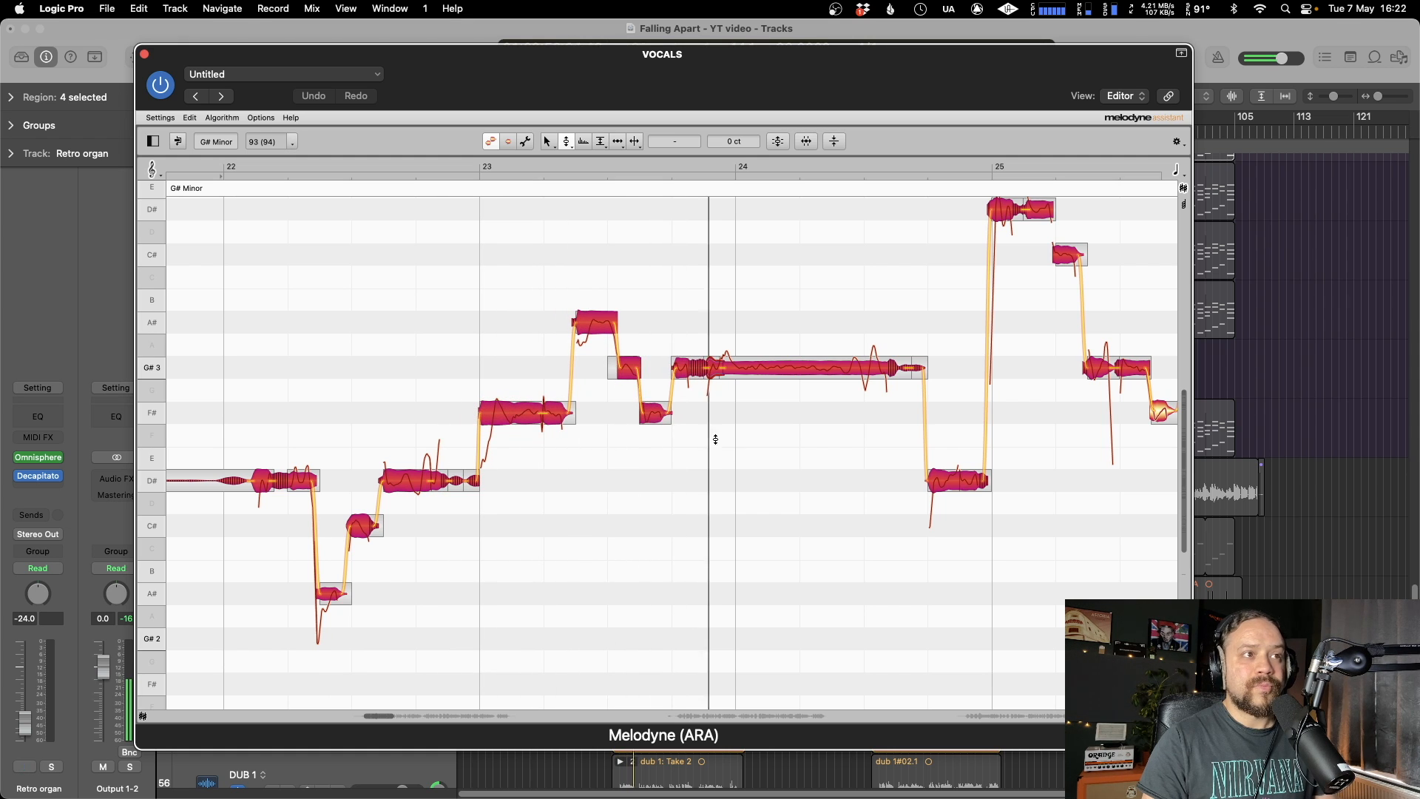
key(space)
click(741, 435)
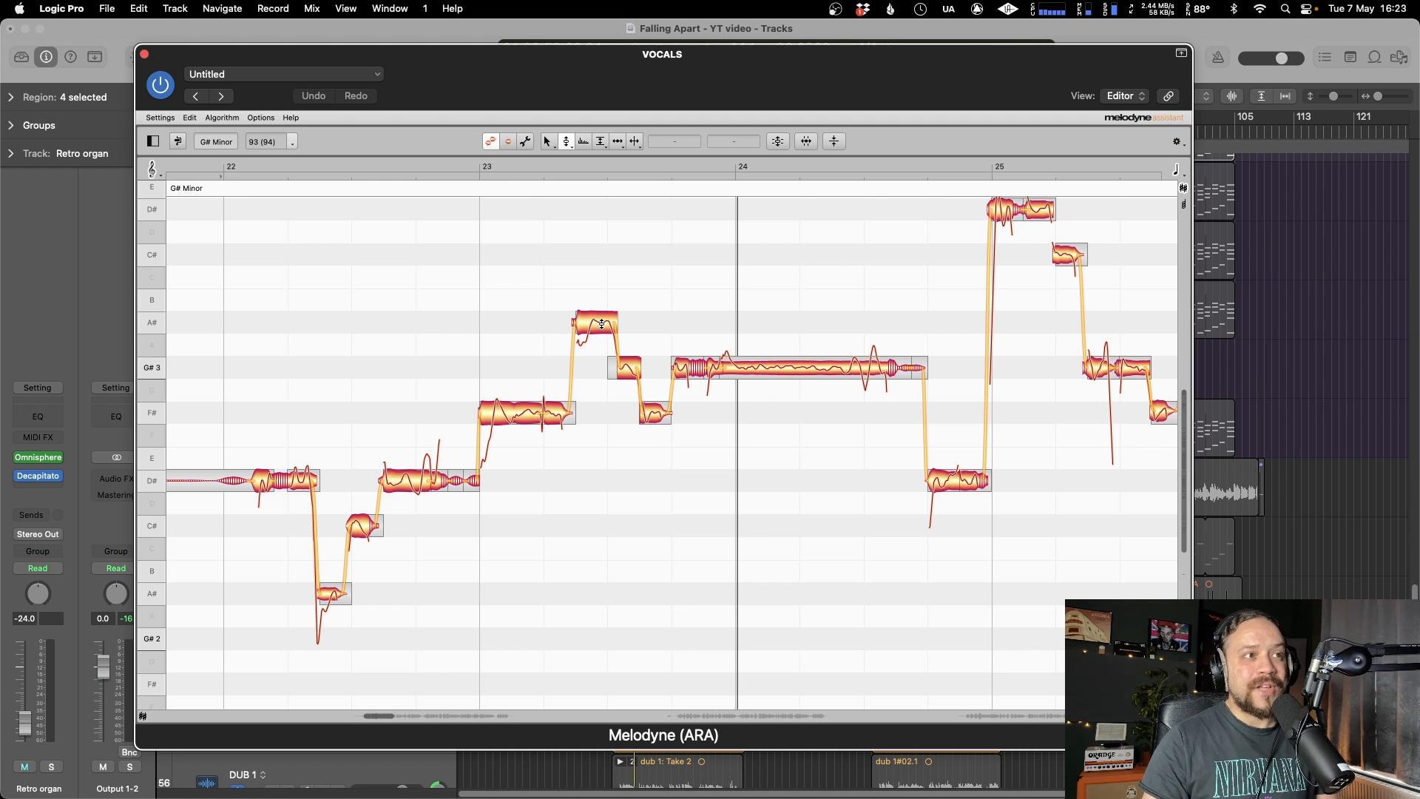
- Shift the A# 3 note in bar 23 down to A 3 at about -1 ct, overriding the key snap, and play it back
click(599, 325)
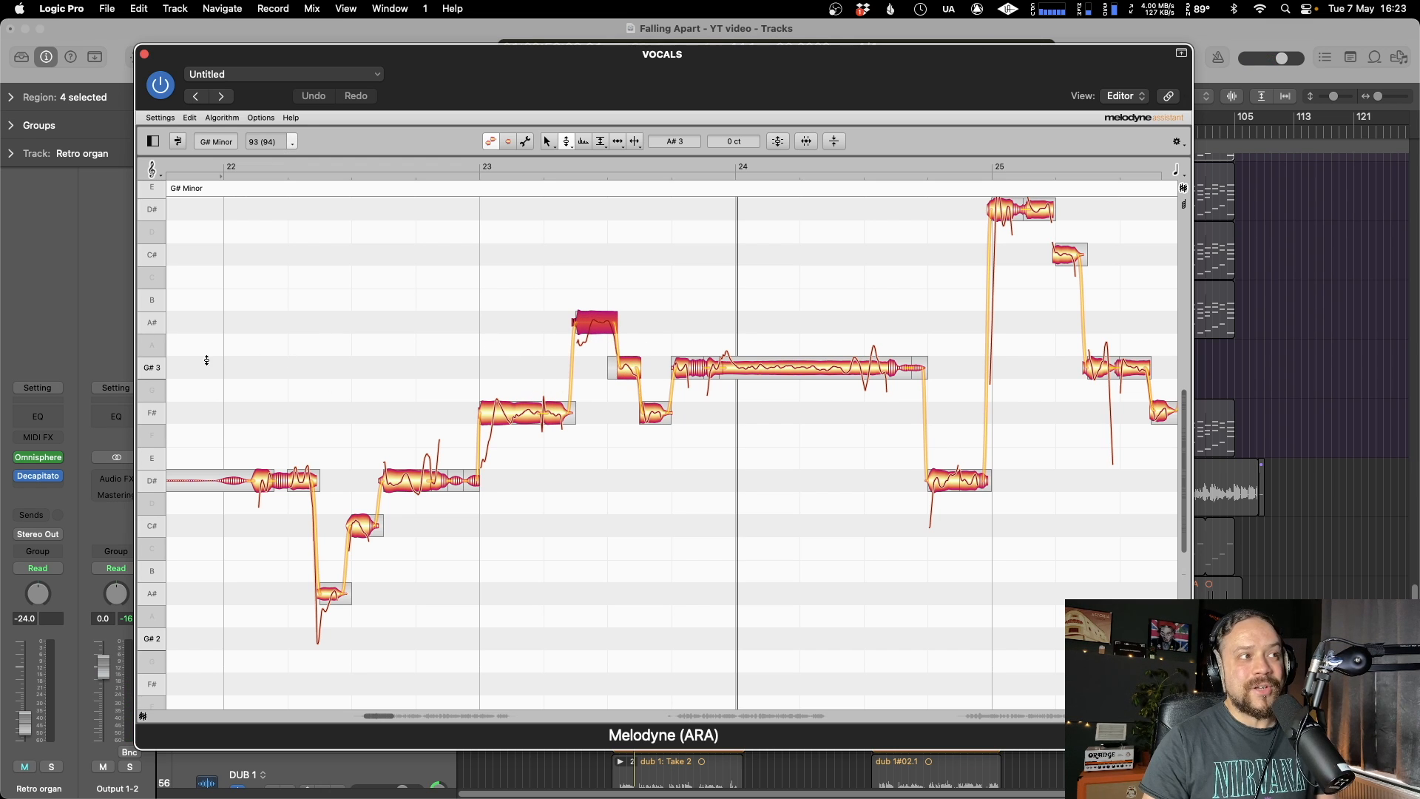
key(ctrl+m)
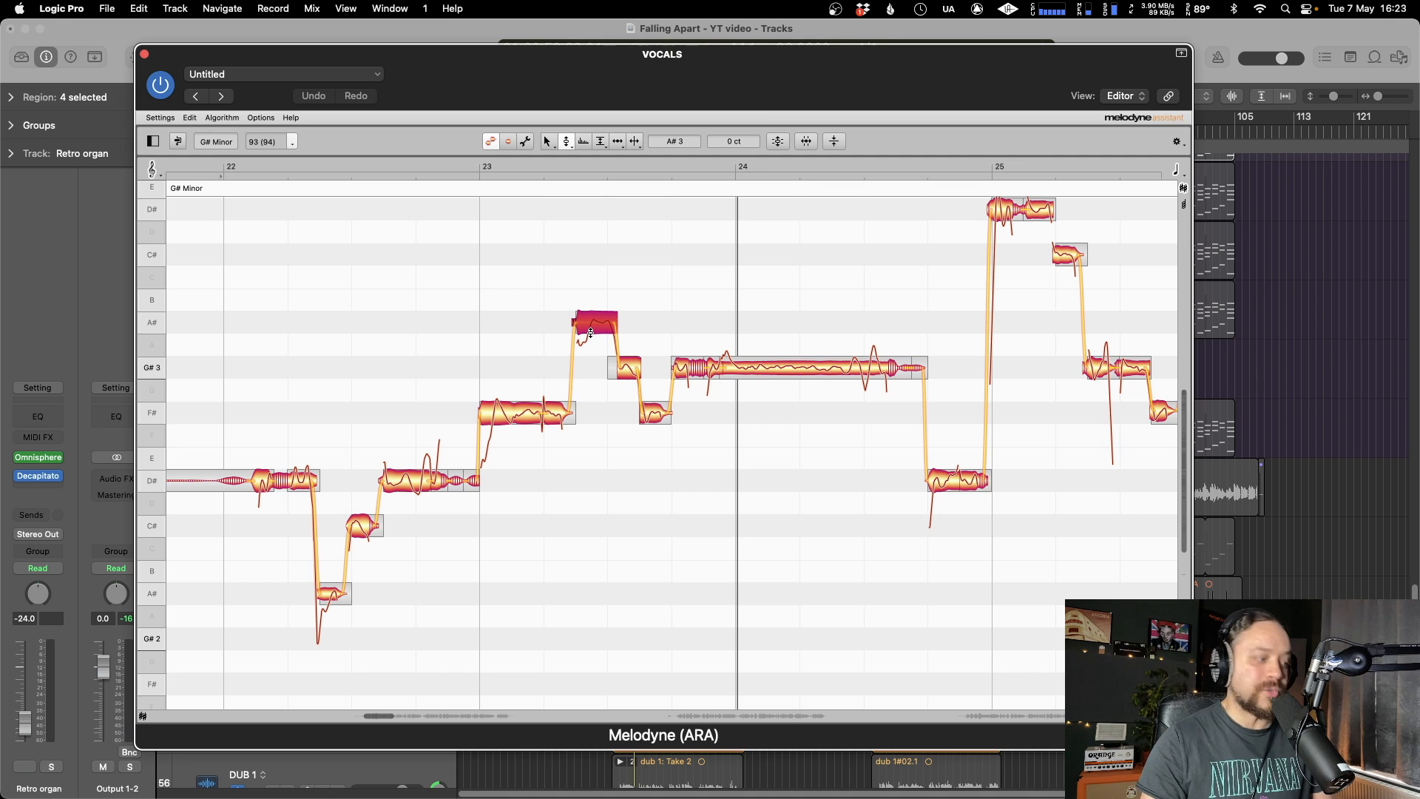
mouse_move(590, 332)
mouse_down()
mouse_move(592, 348)
mouse_move(592, 296)
mouse_move(595, 349)
mouse_up()
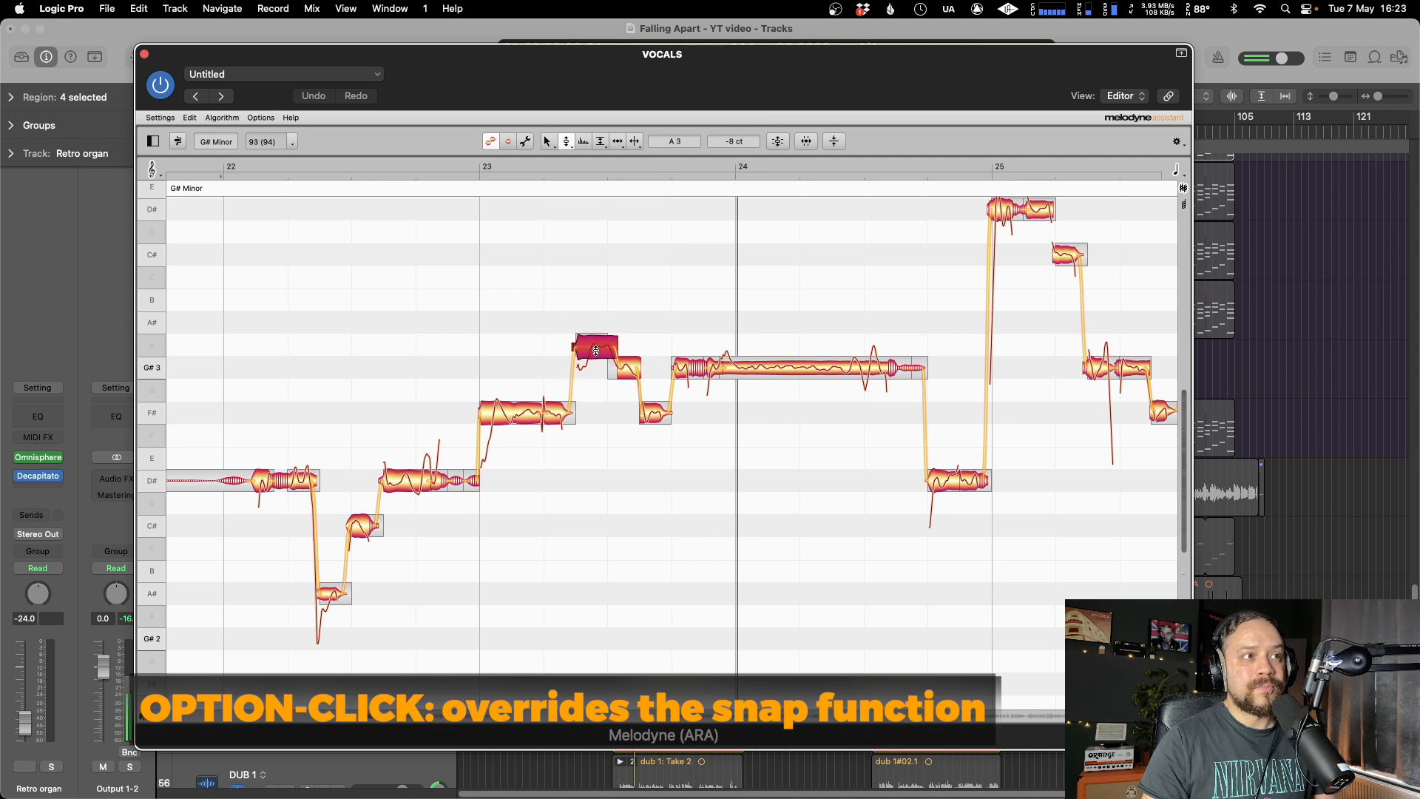
double_click(595, 350)
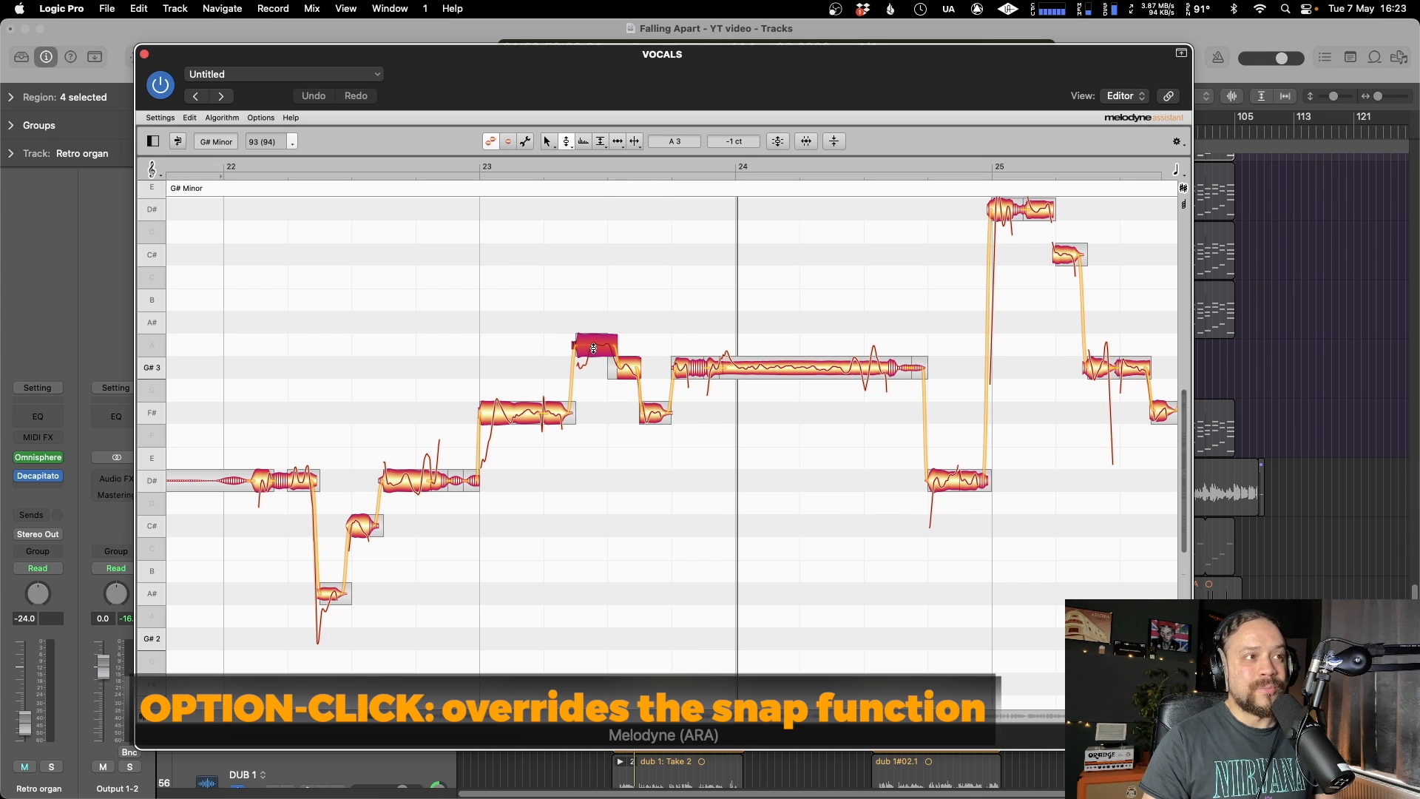
key(space)
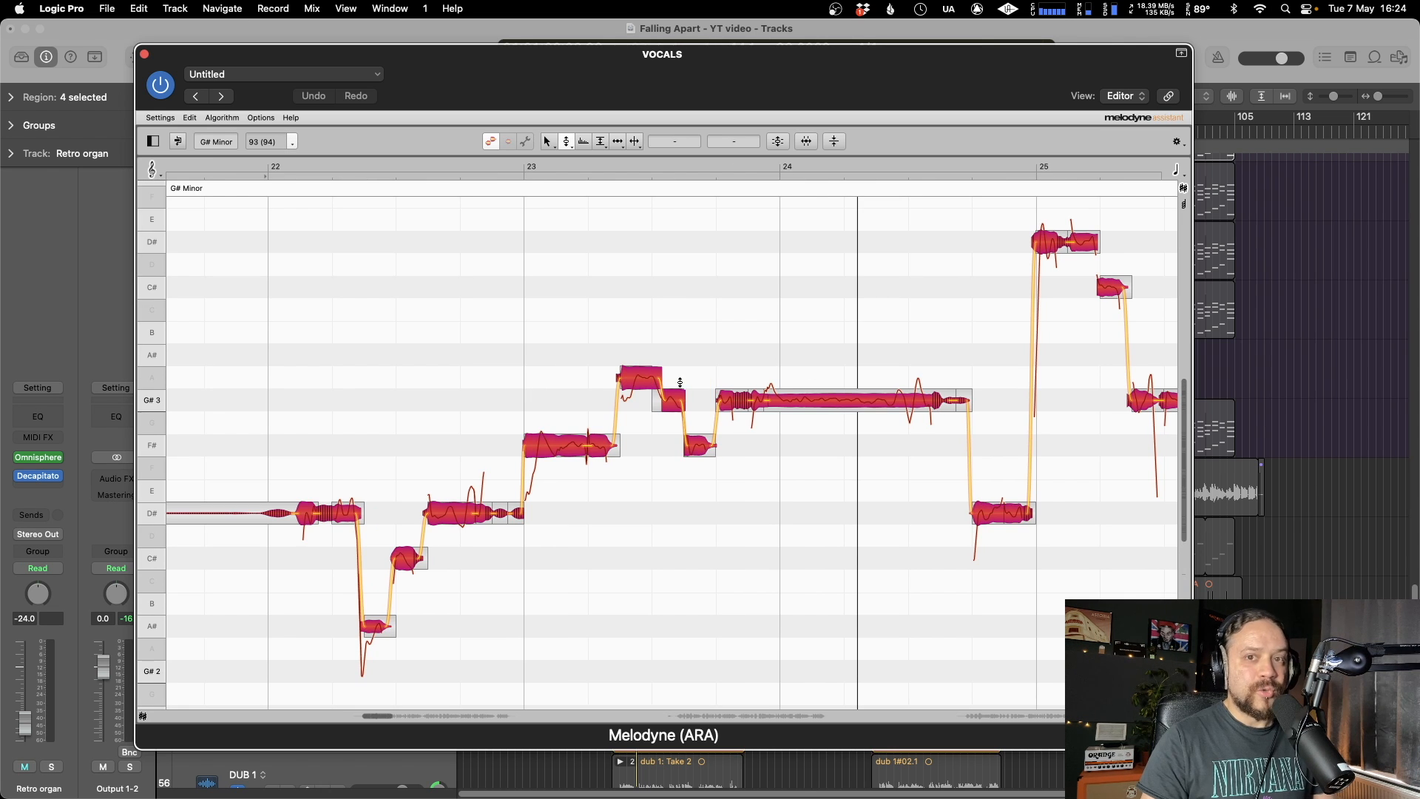
- Undo all pitch changes on the whole vocal to restore its original pitch
click(190, 118)
mouse_move(259, 197)
mouse_move(411, 196)
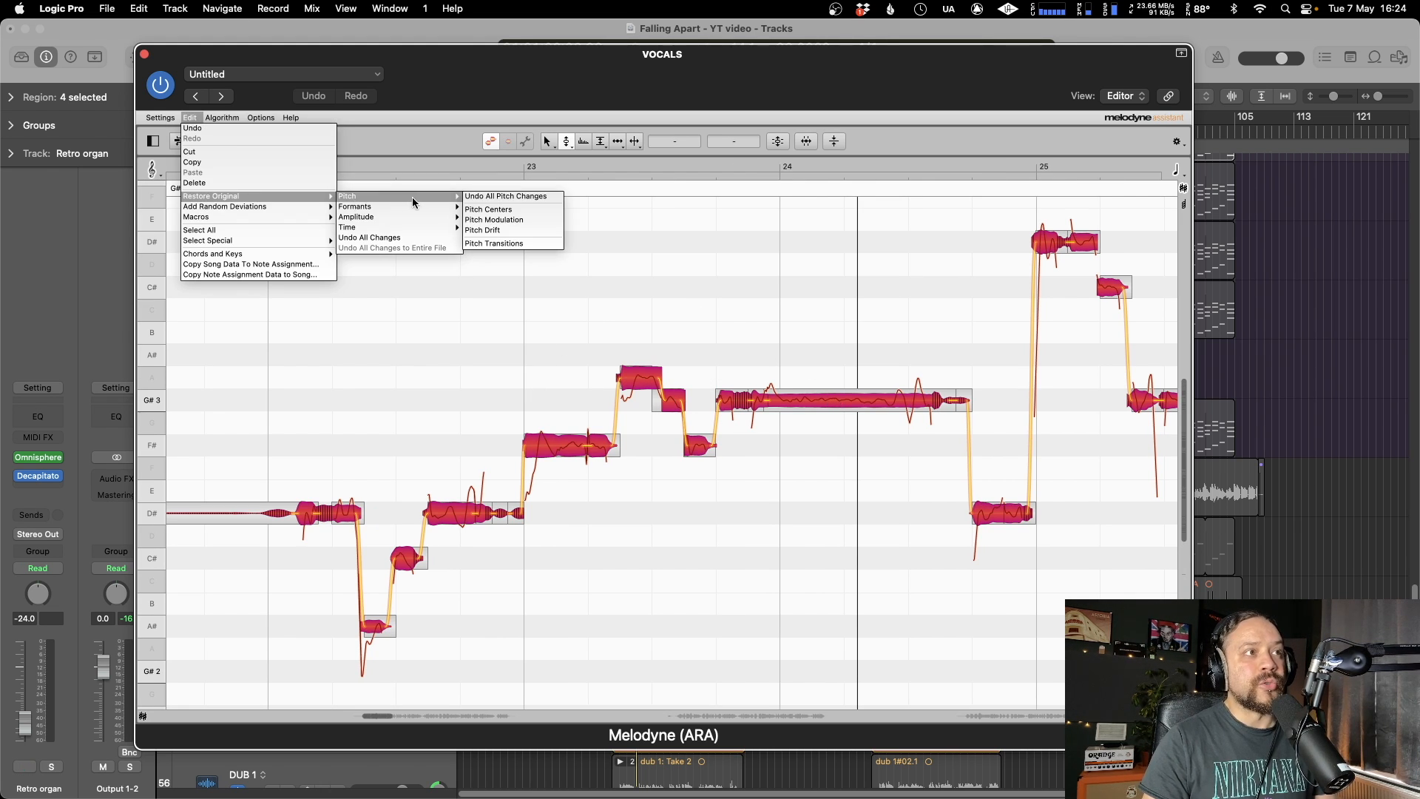
click(495, 198)
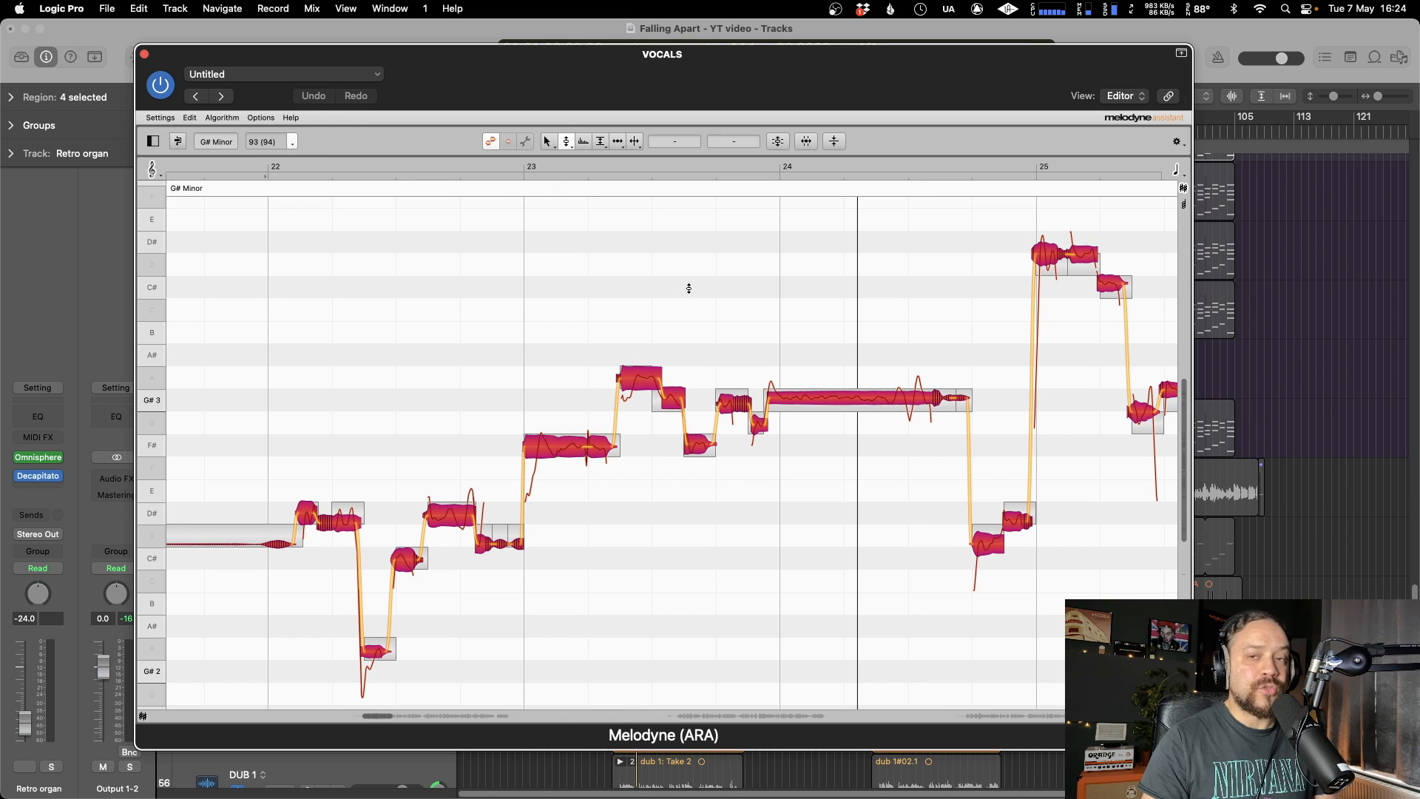
- Activate the Pitch Modulation Tool and select the long G# 3 note running through bar 24
right_click(521, 360)
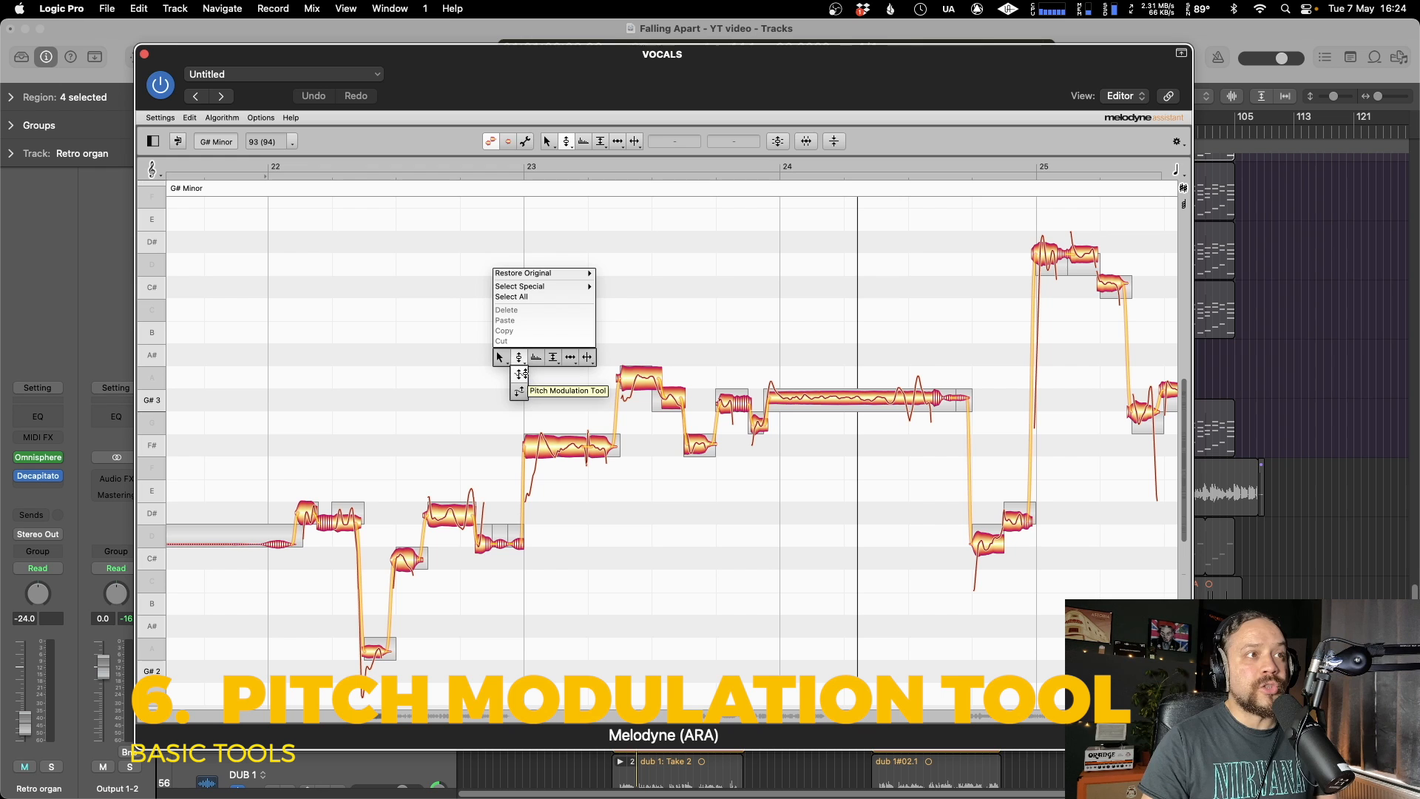
click(520, 375)
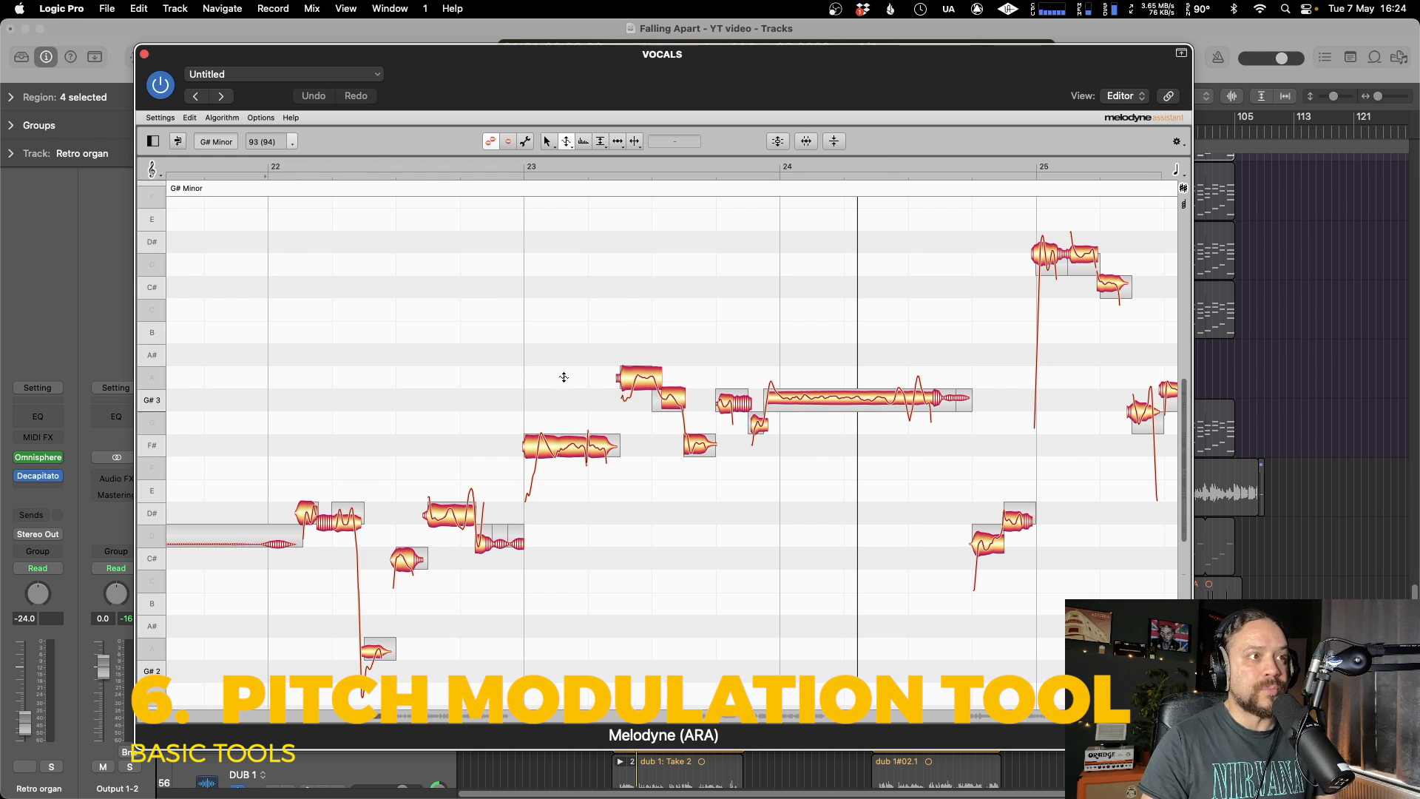
scroll(562, 378, right, 8)
scroll(543, 432, left, 3)
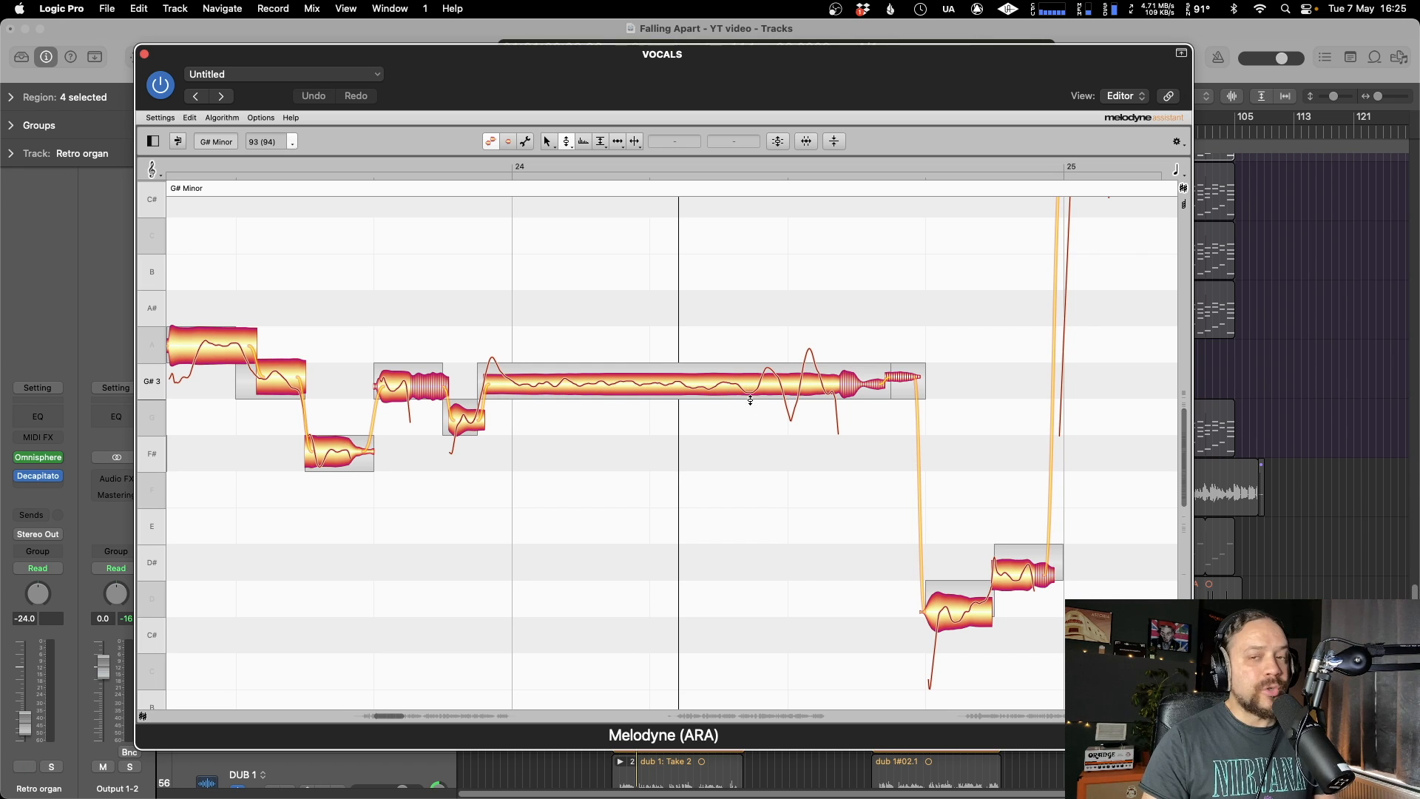
click(713, 384)
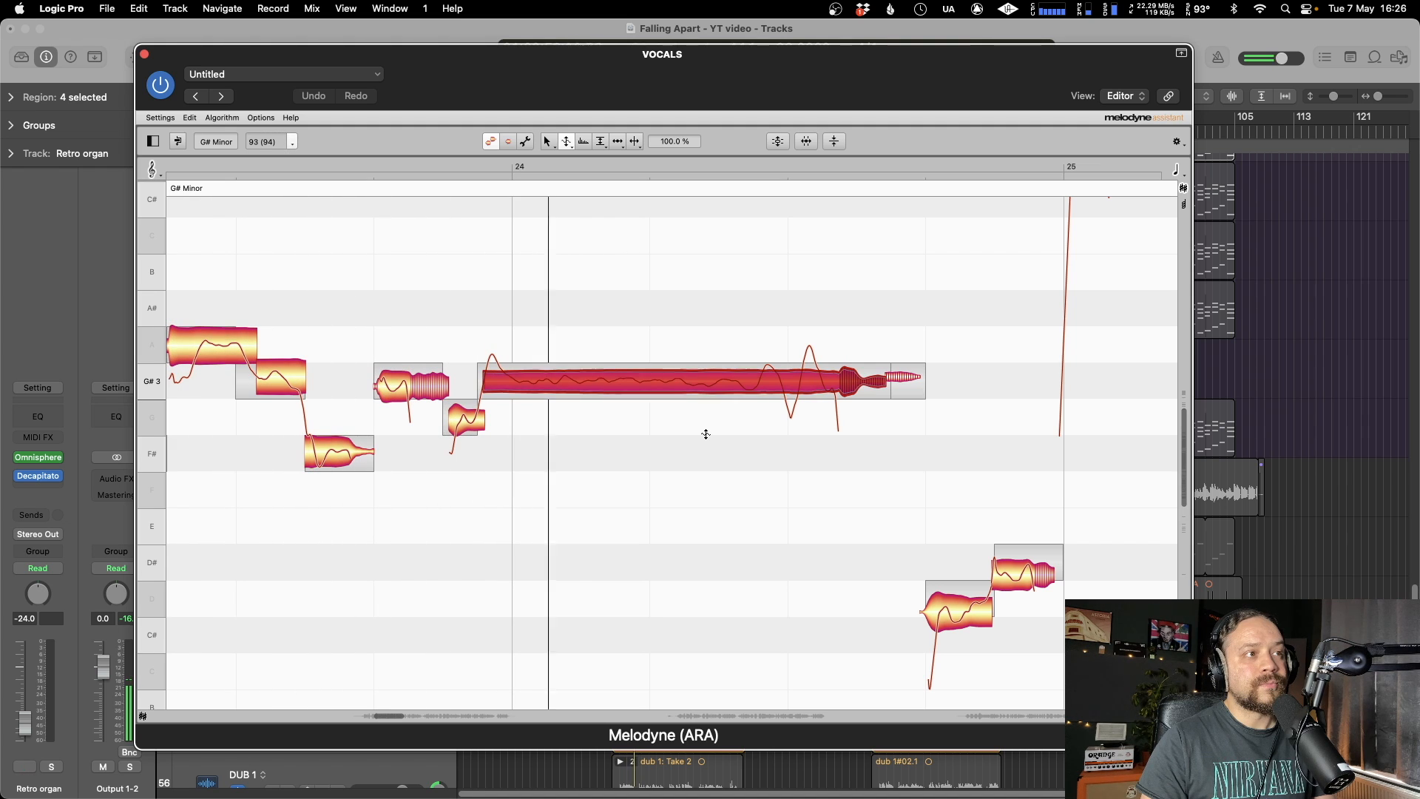
- Lower the long note's pitch modulation to 44% during playback, and finally flatten it completely to 0%
key(space)
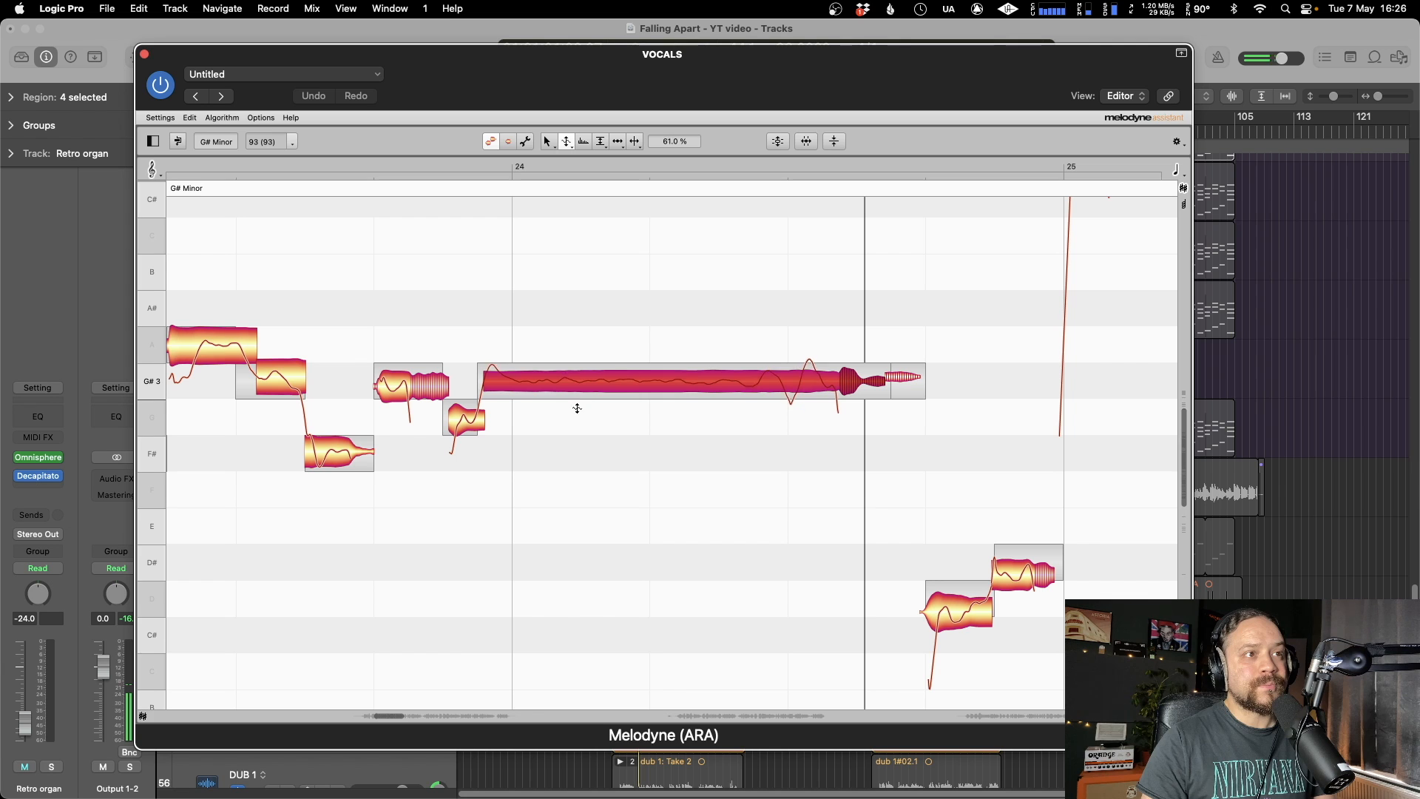
key(space)
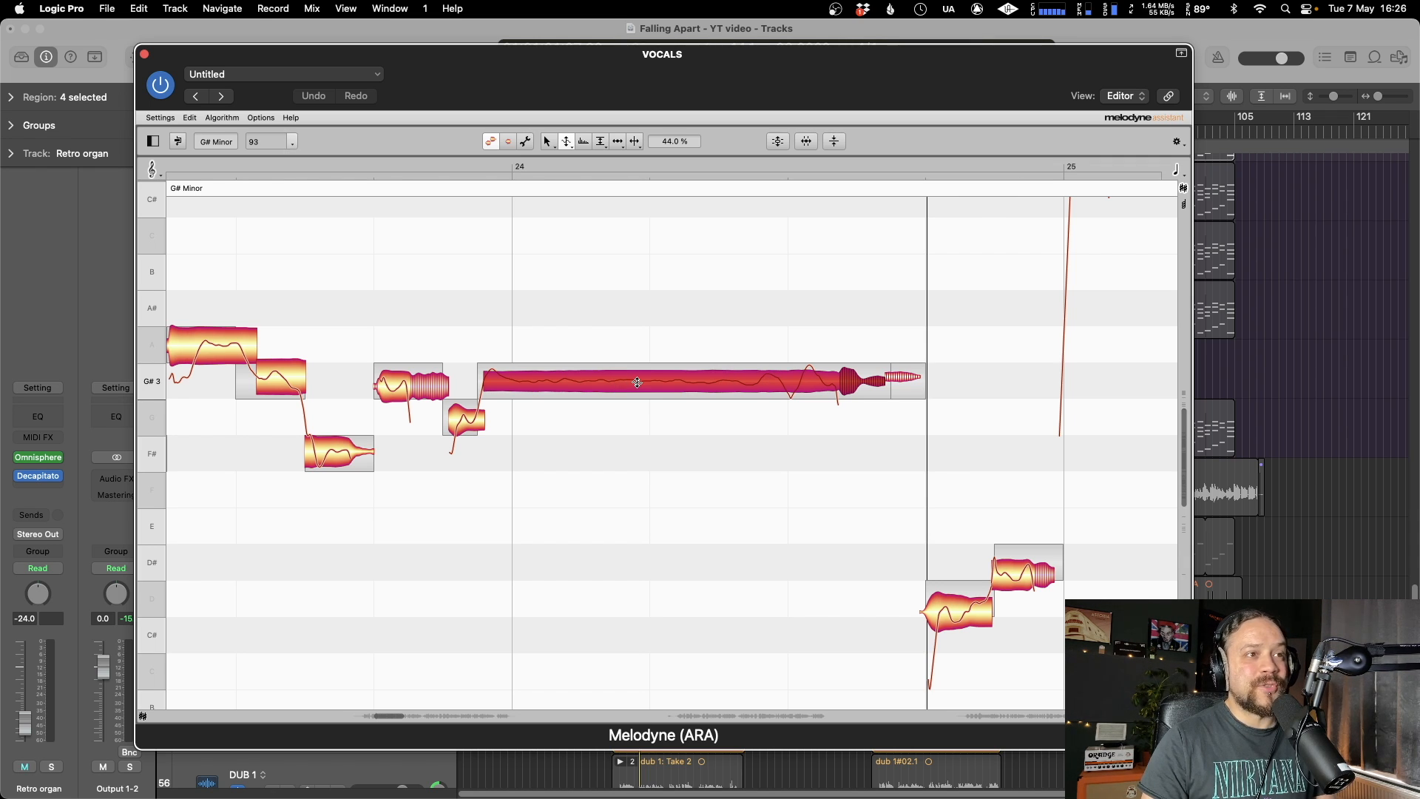
double_click(816, 380)
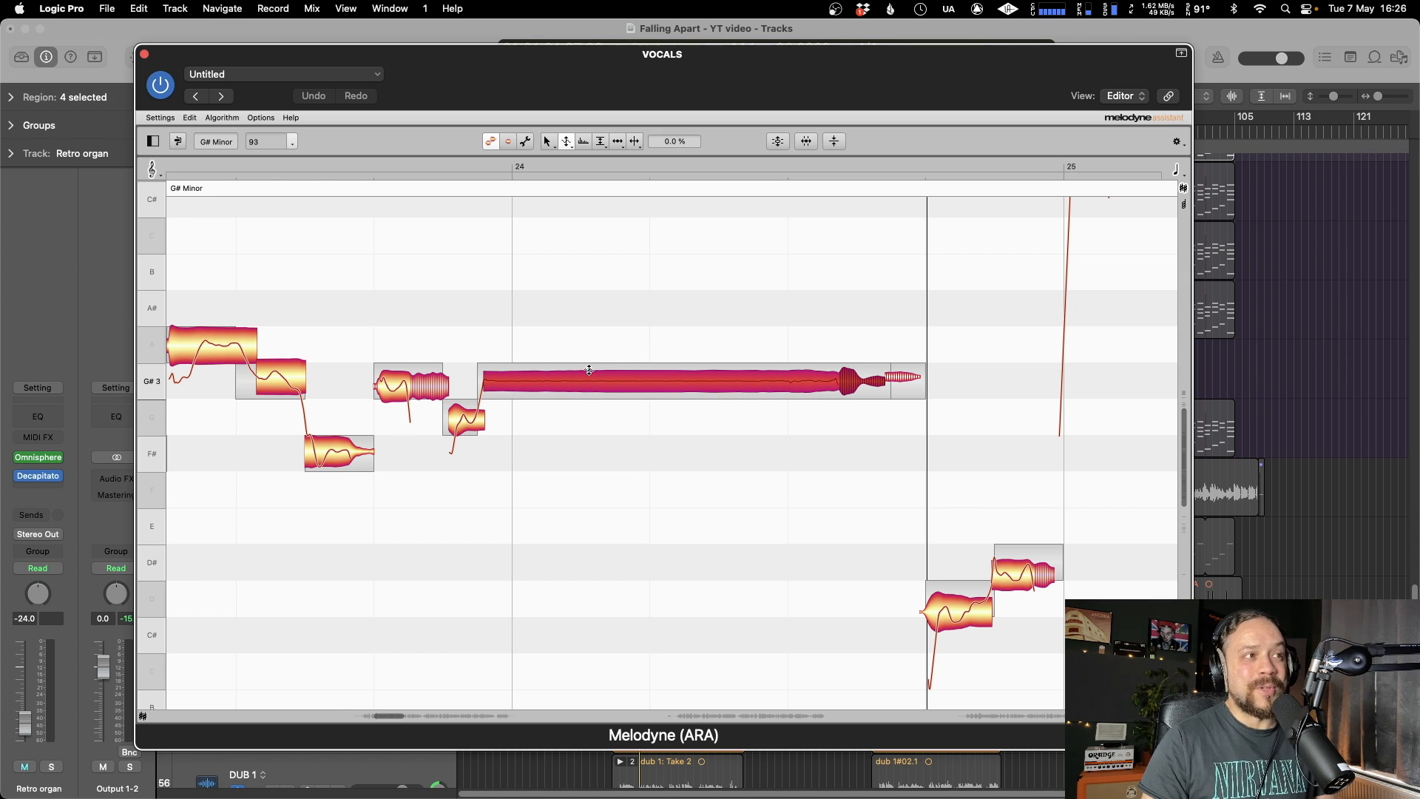
key(space)
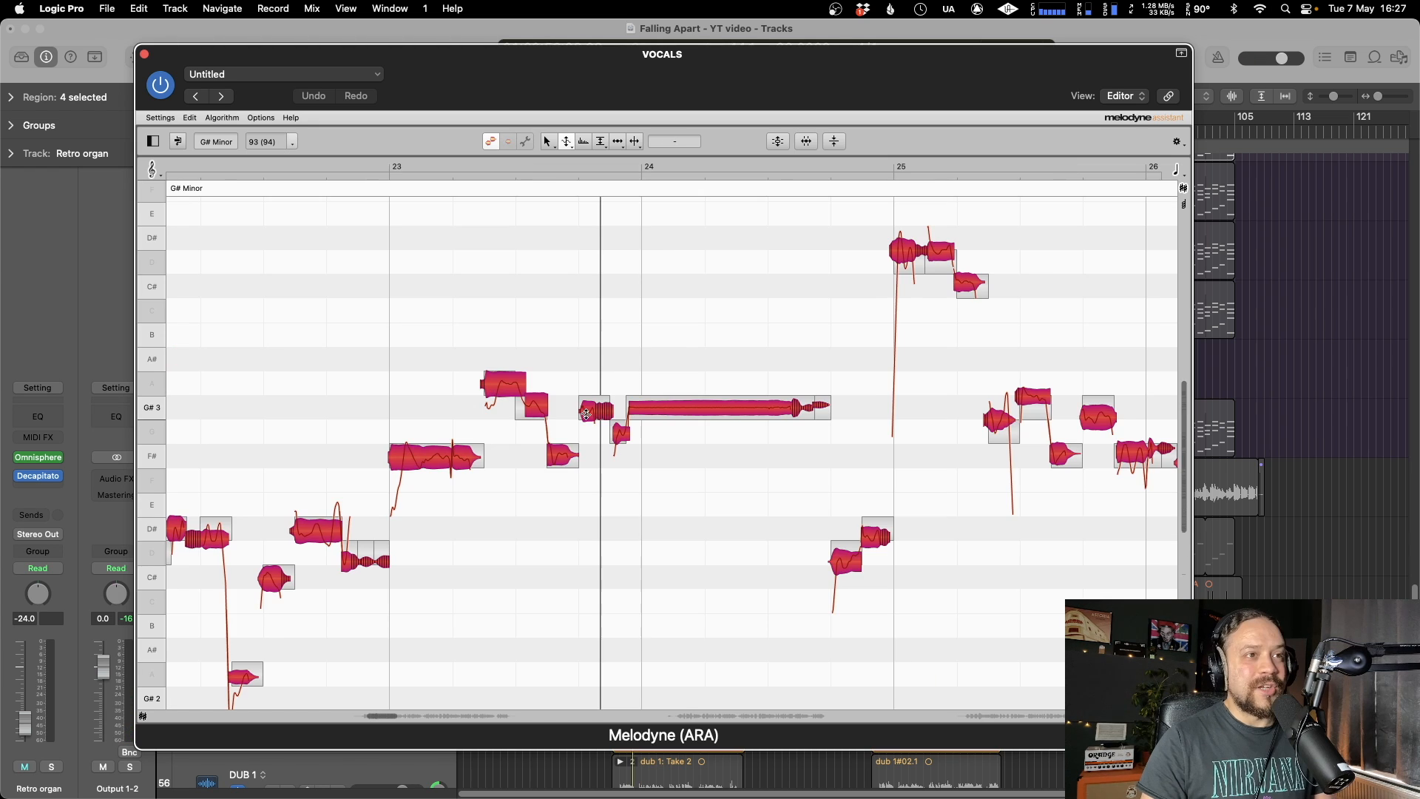
scroll(473, 403, left, 2)
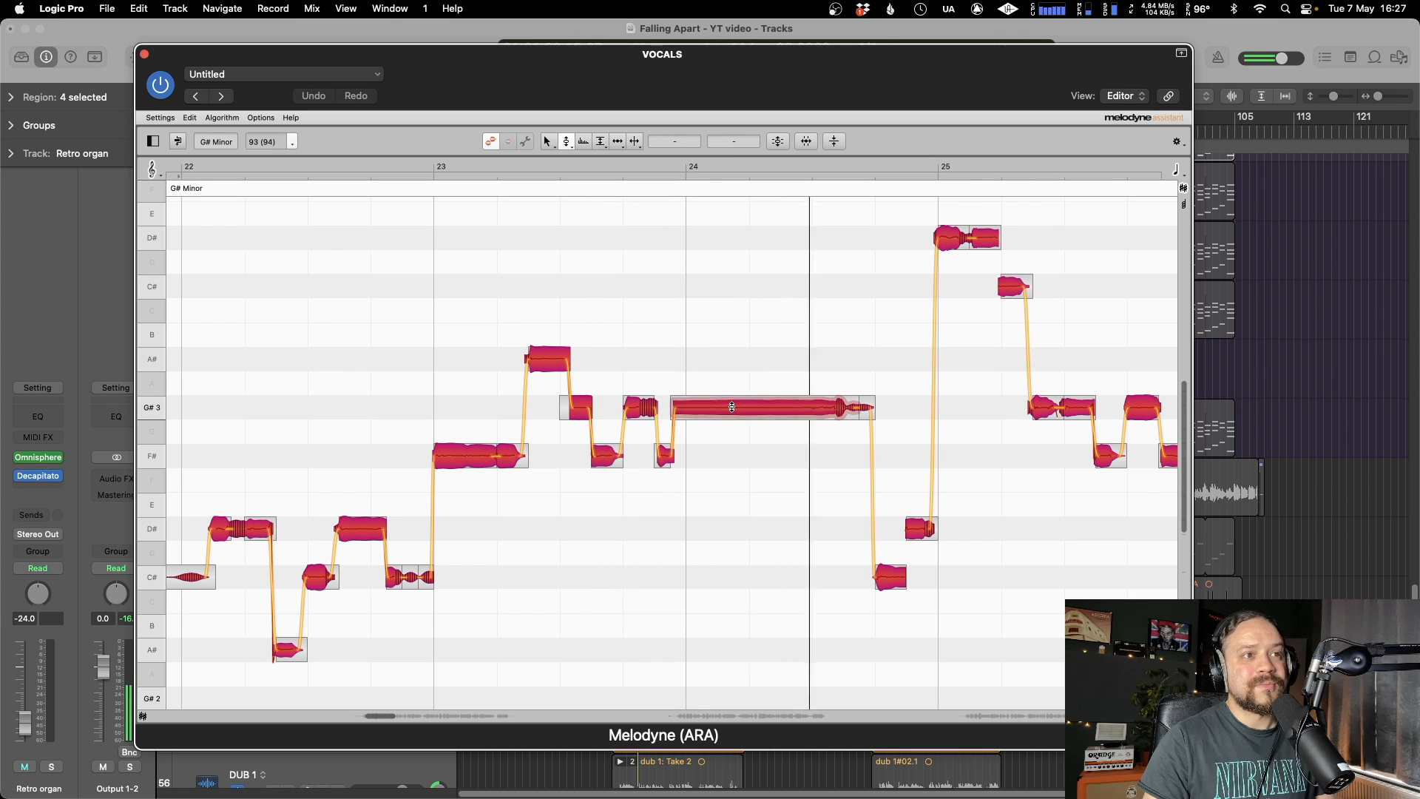
- Stop playback and undo the pitch modulation flattening on the long G# 3 note in bar 24
key(space)
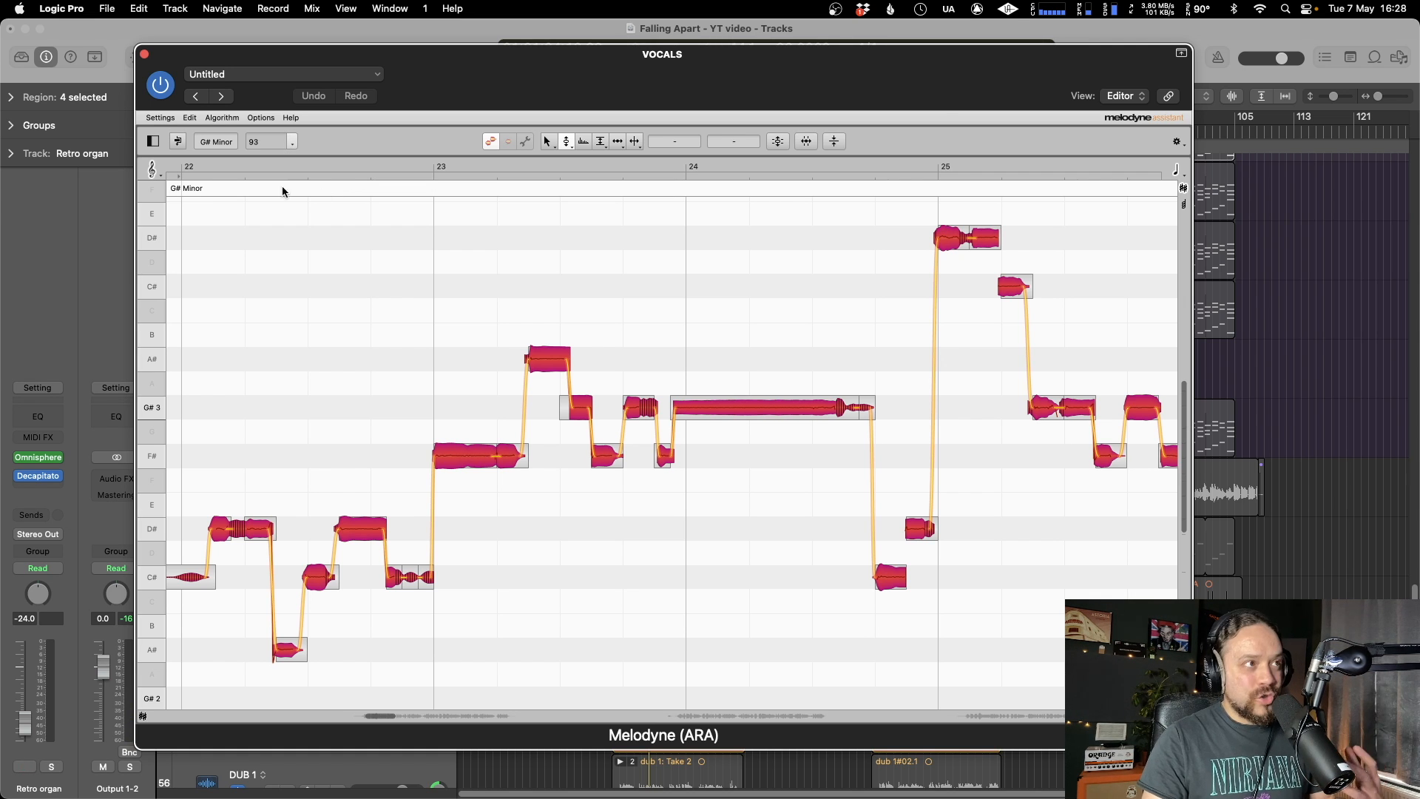
click(190, 118)
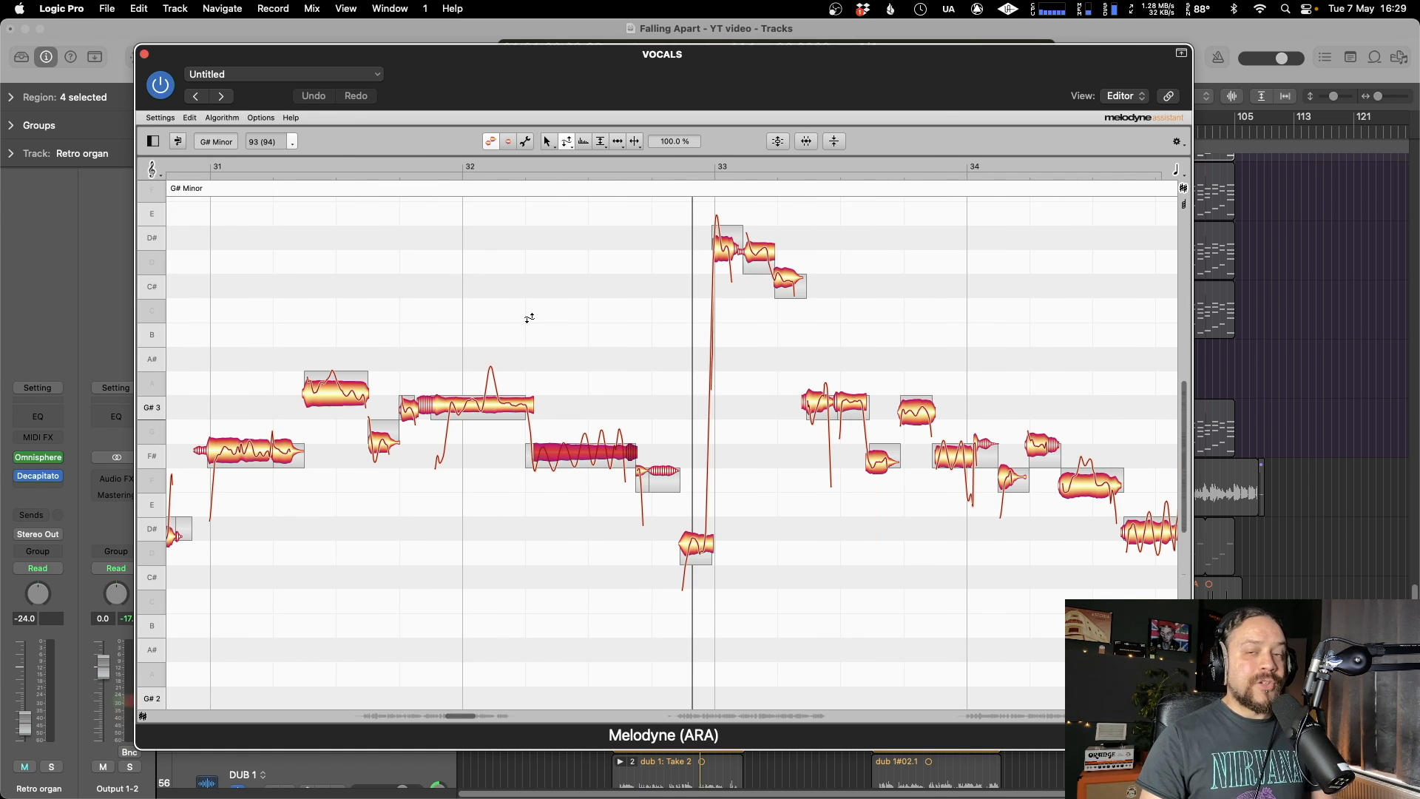
- Activate the Pitch Drift Tool for the F# note in bar 32
right_click(527, 311)
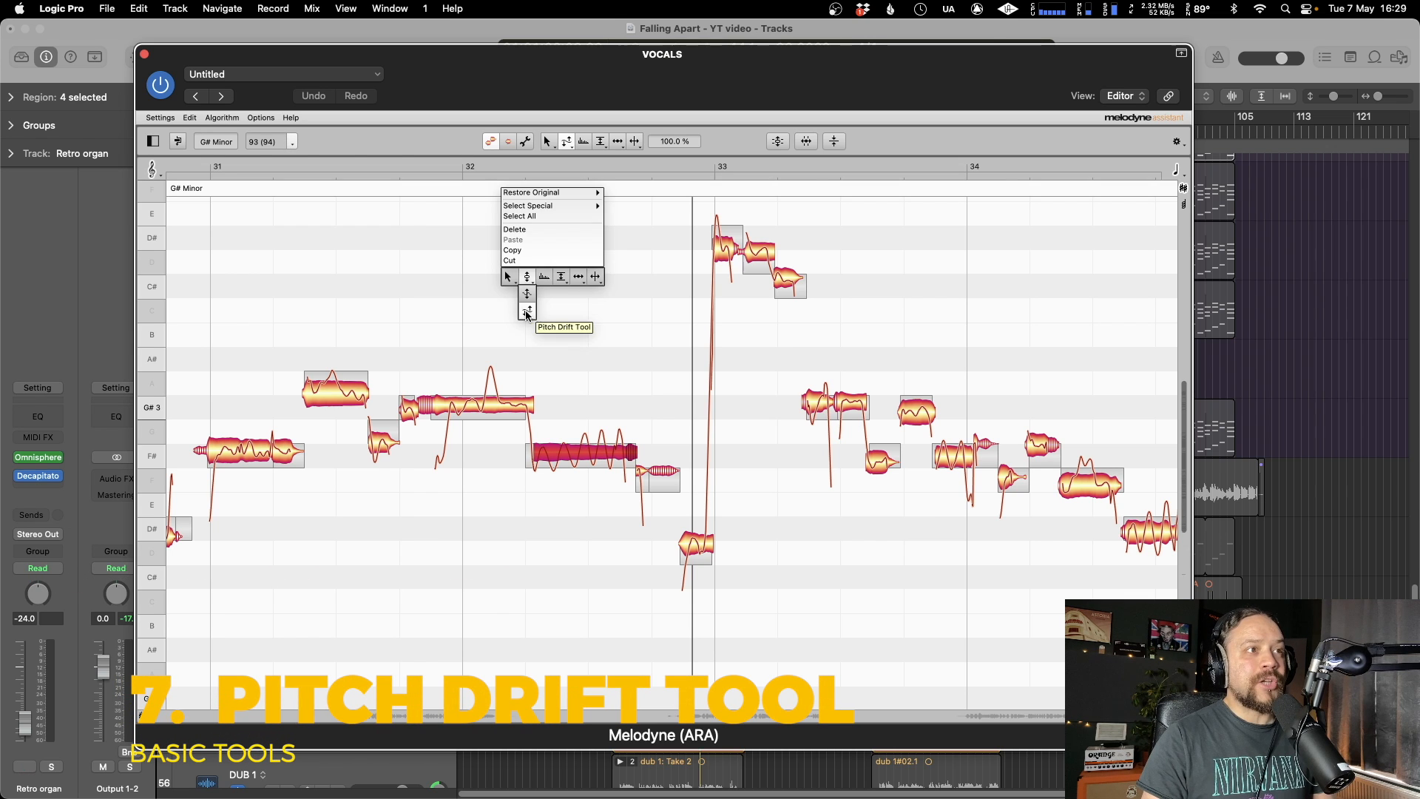
click(528, 310)
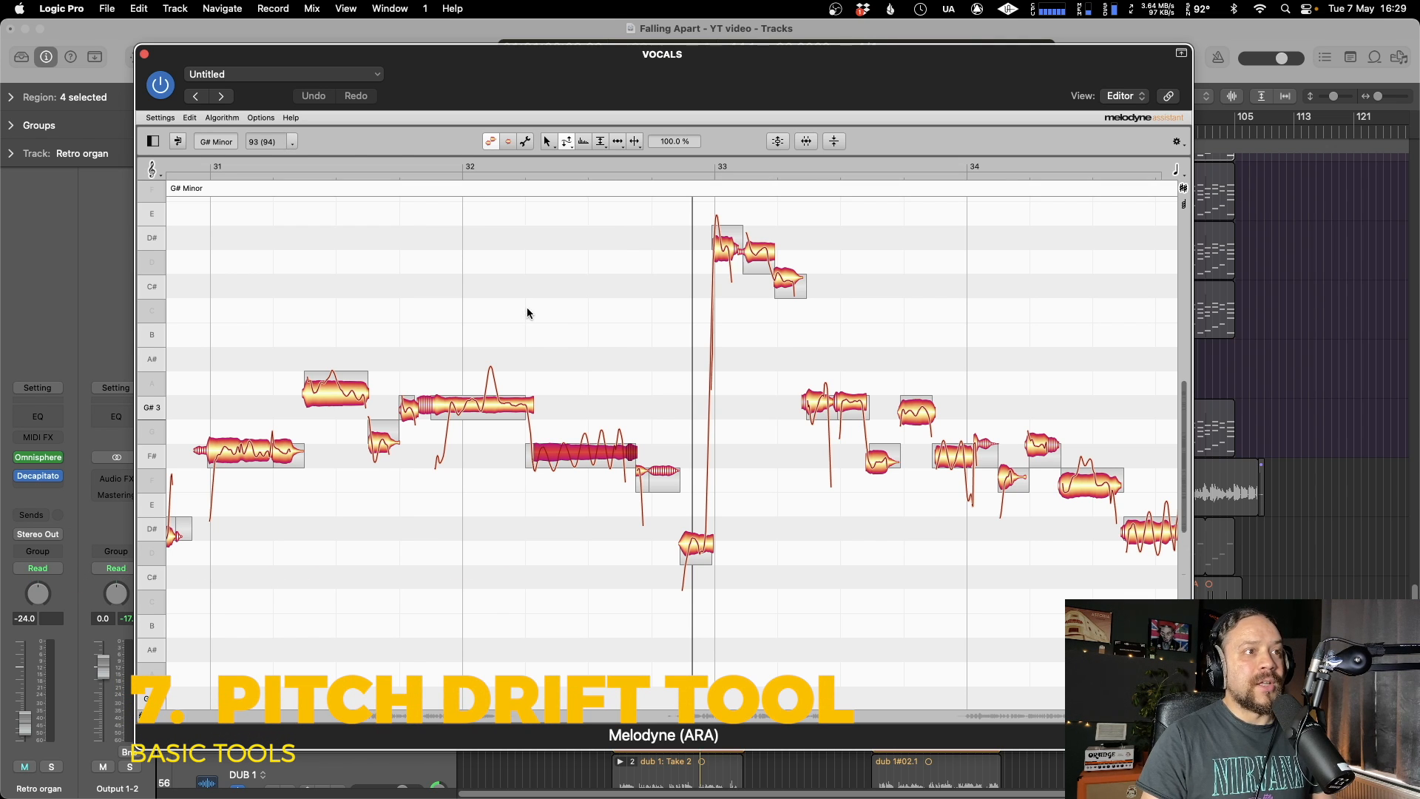
right_click(582, 459)
click(581, 423)
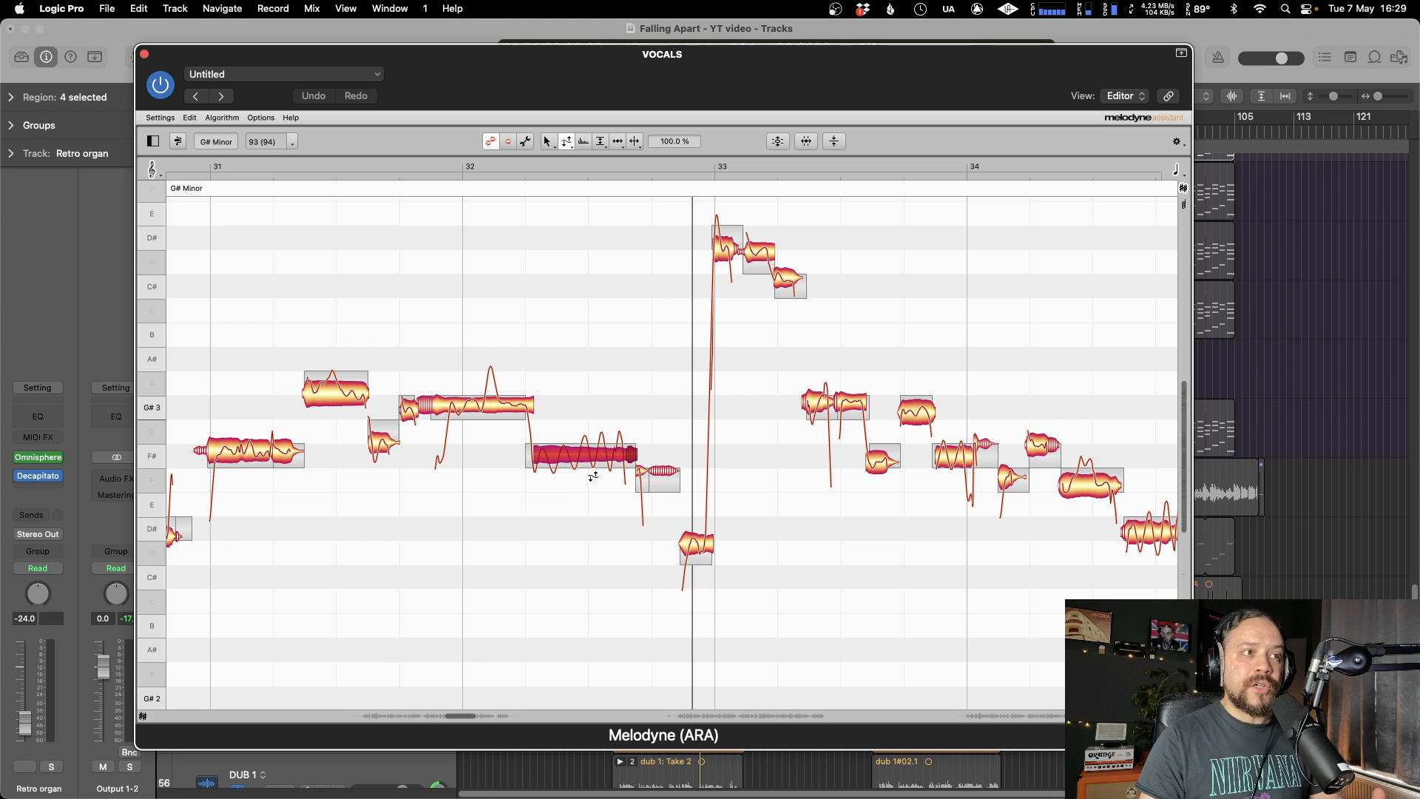
- Play back the passage in bar 32, lower the F# note's pitch drift to -37%, and settle it at -17%
key(space)
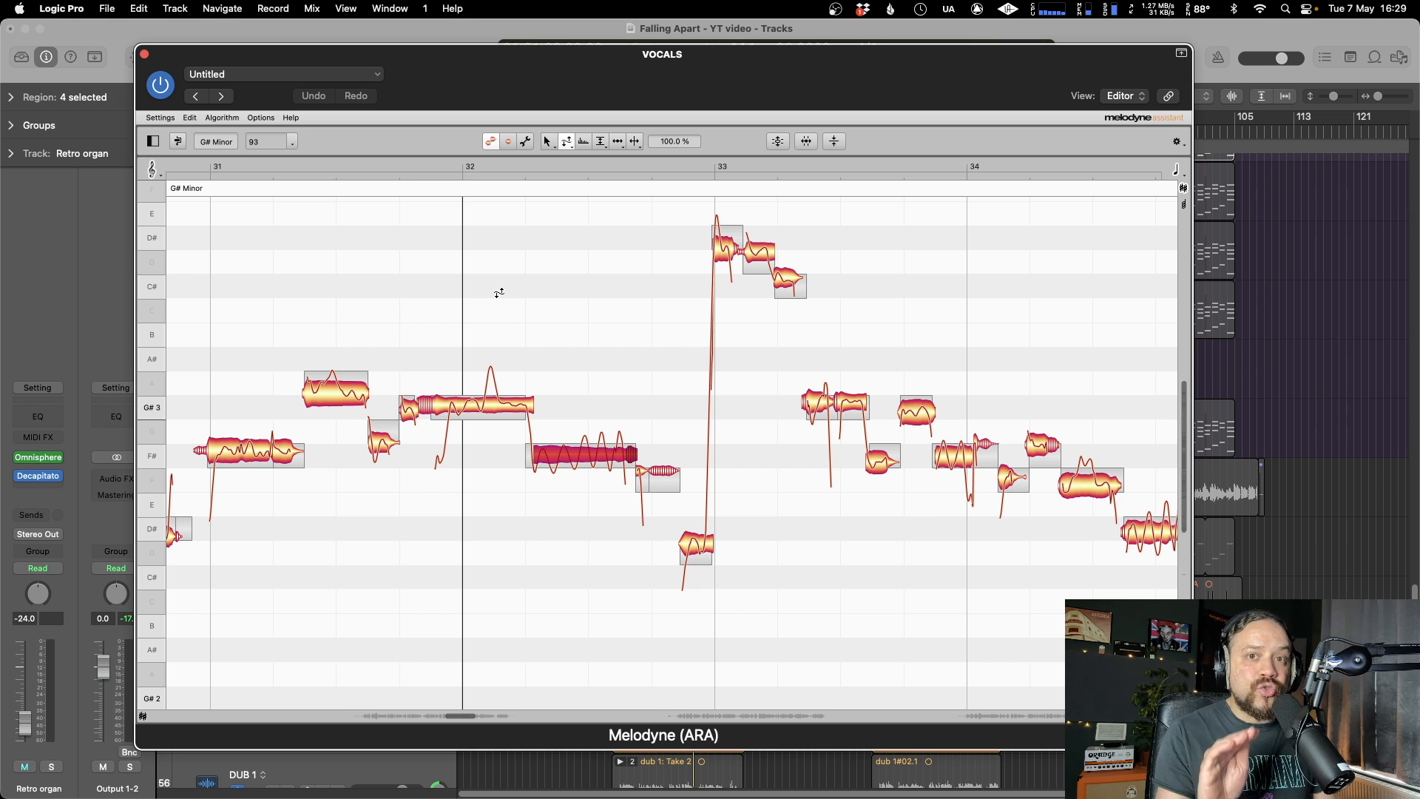
key(space)
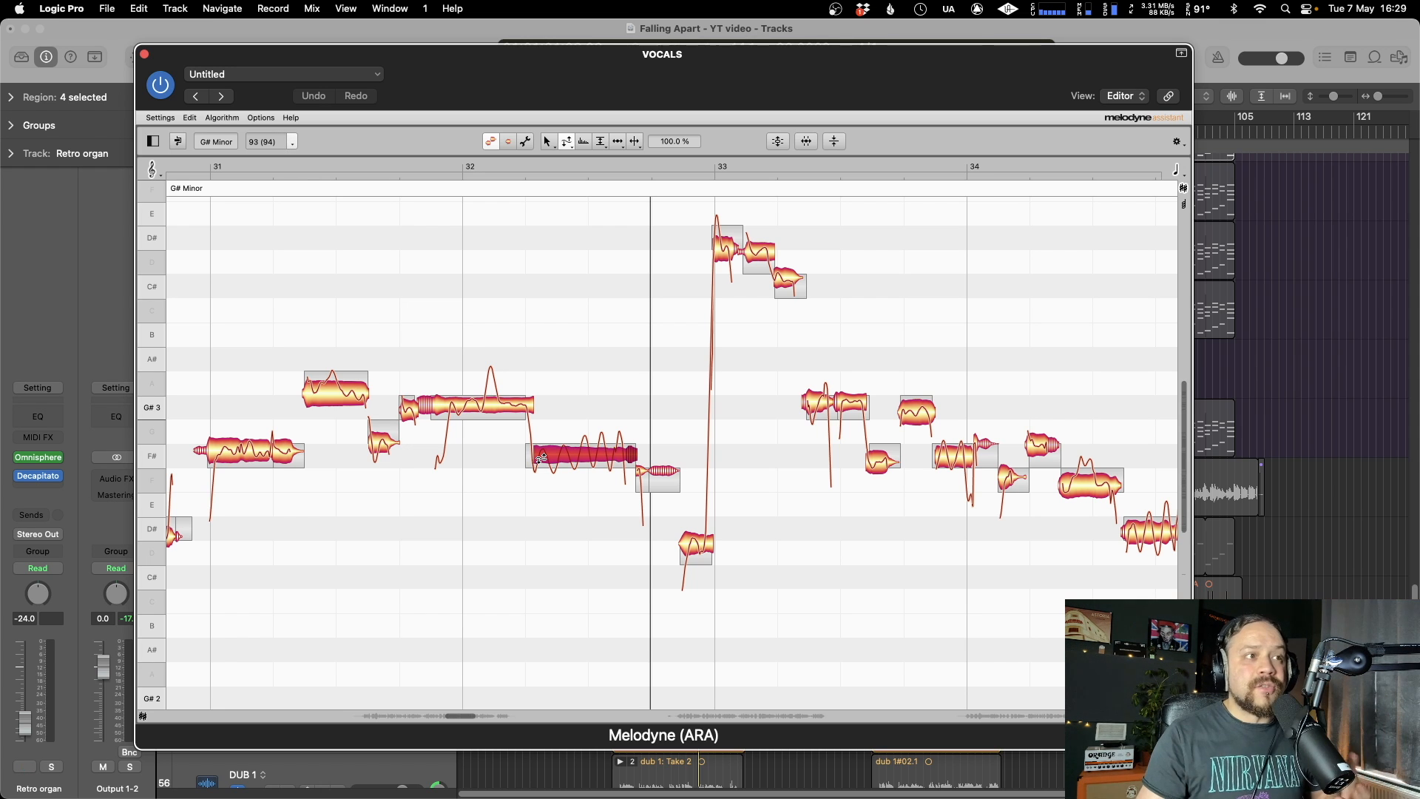
drag(542, 458, 545, 560)
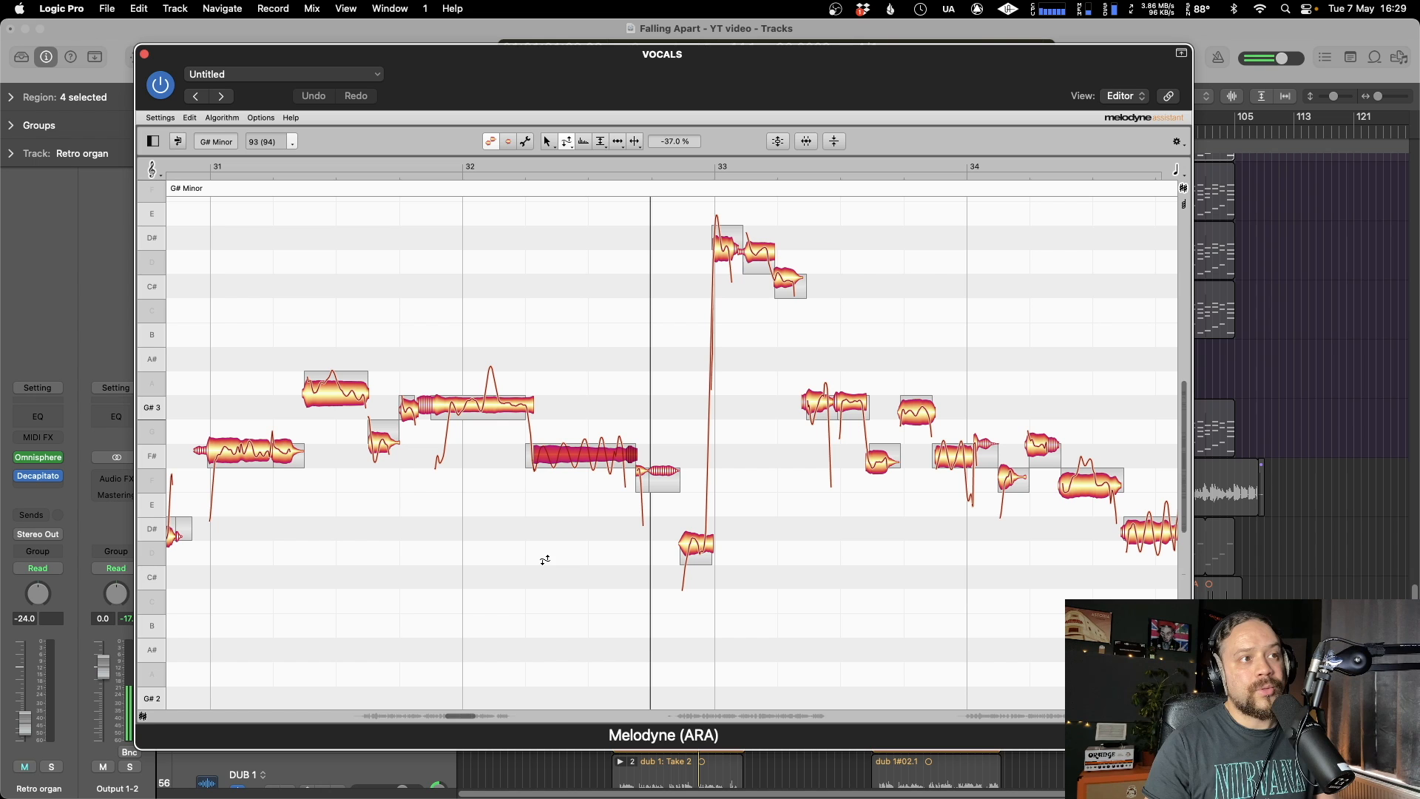
drag(644, 485, 550, 483)
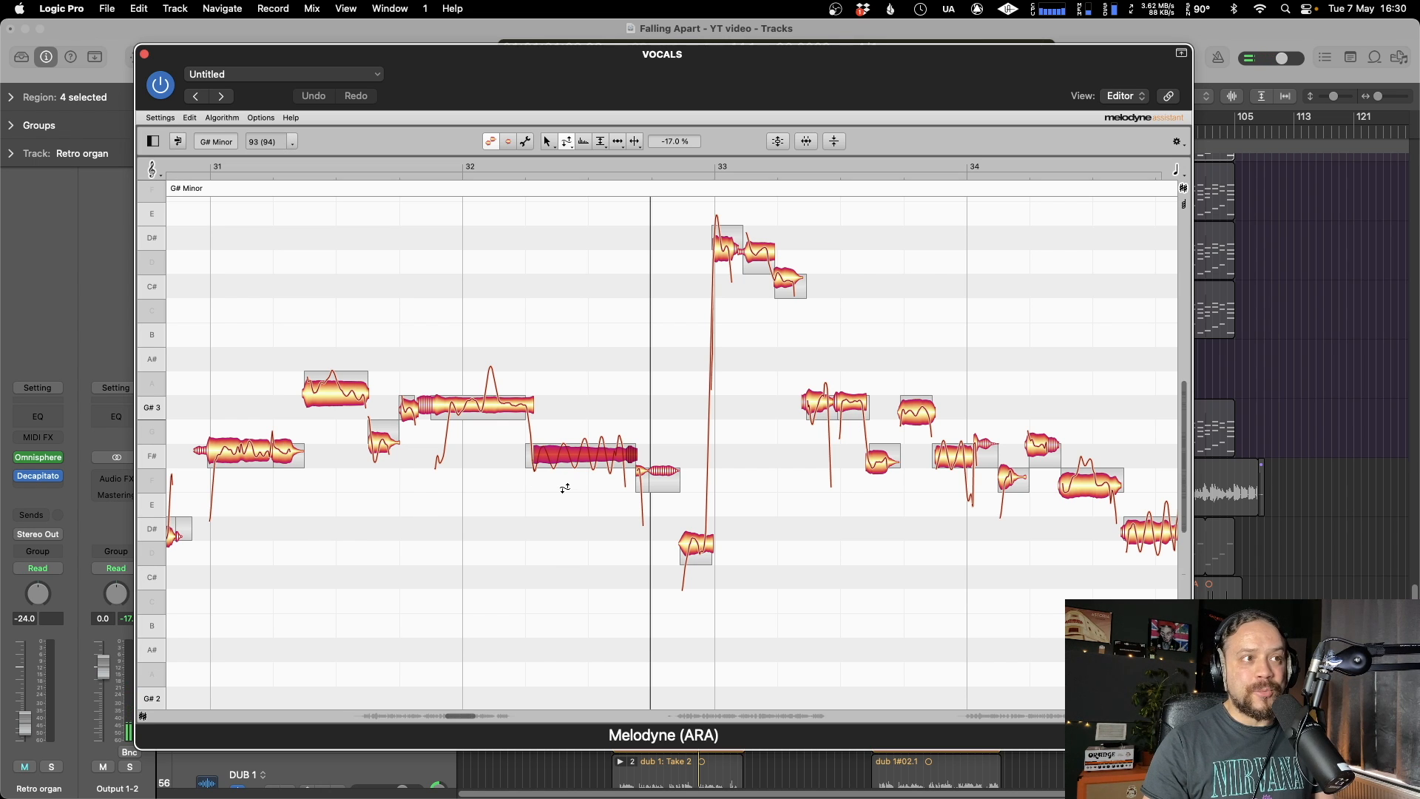
- Lower the F# note's pitch modulation to 55% with the Pitch Modulation Tool, raise it to 77%, and play back the result
right_click(565, 488)
click(553, 470)
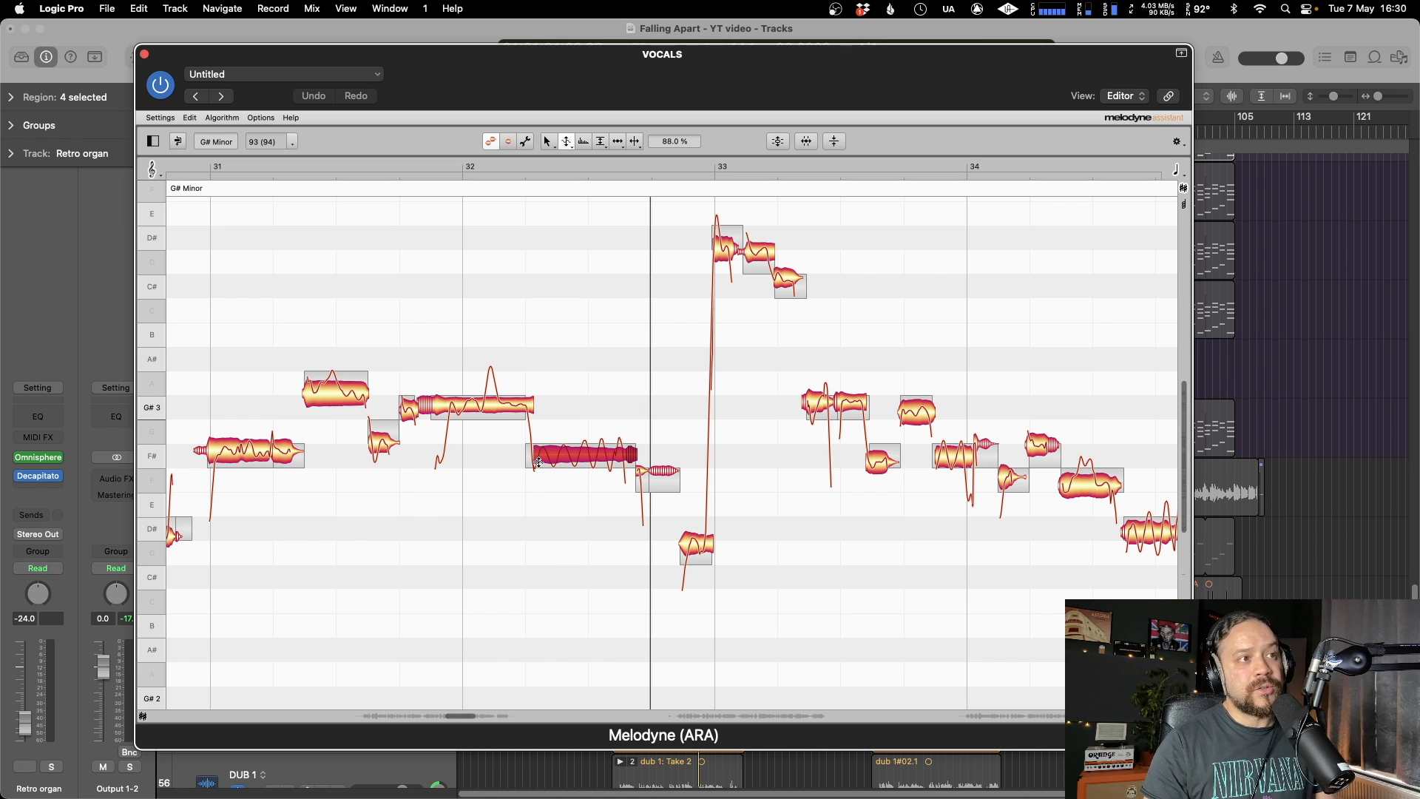
drag(538, 462, 540, 472)
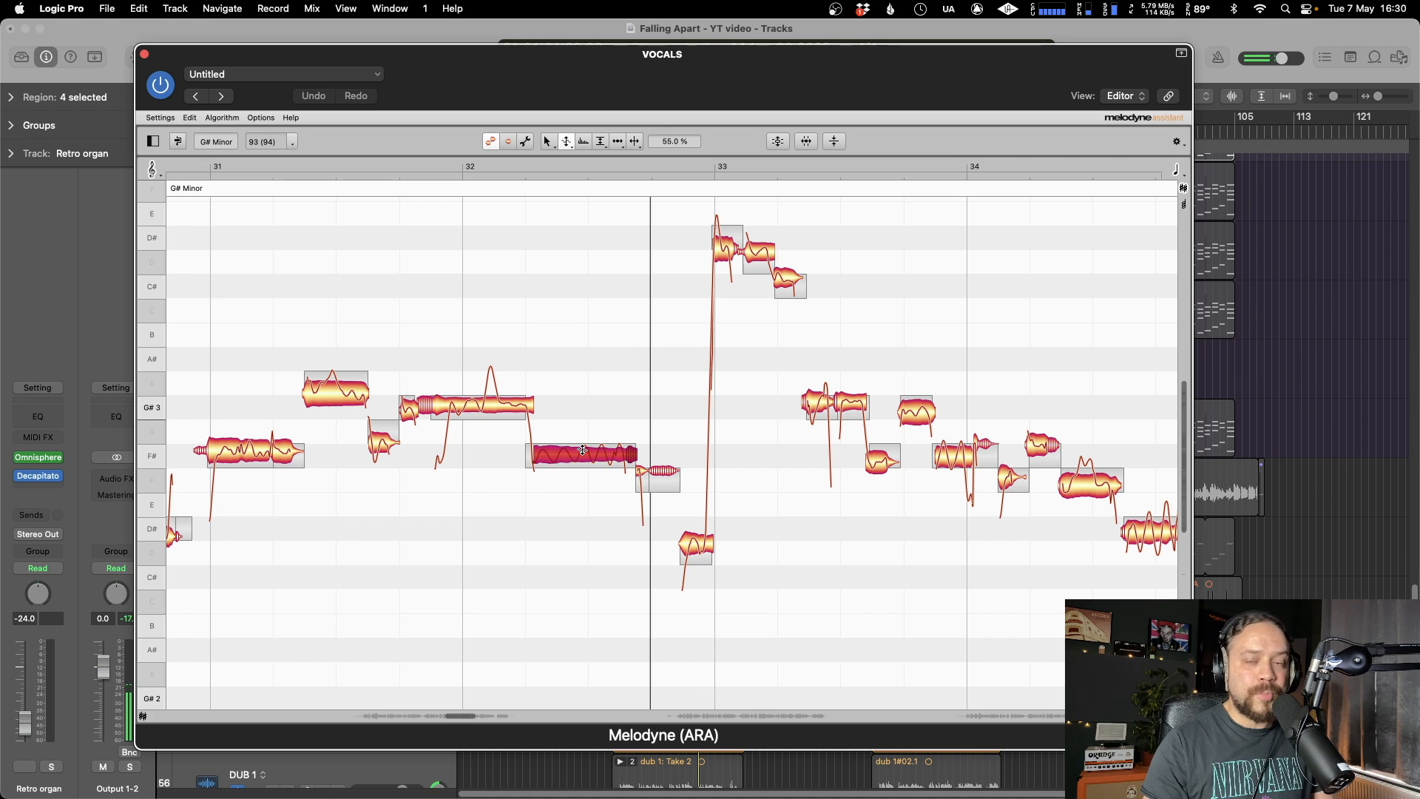
key(space)
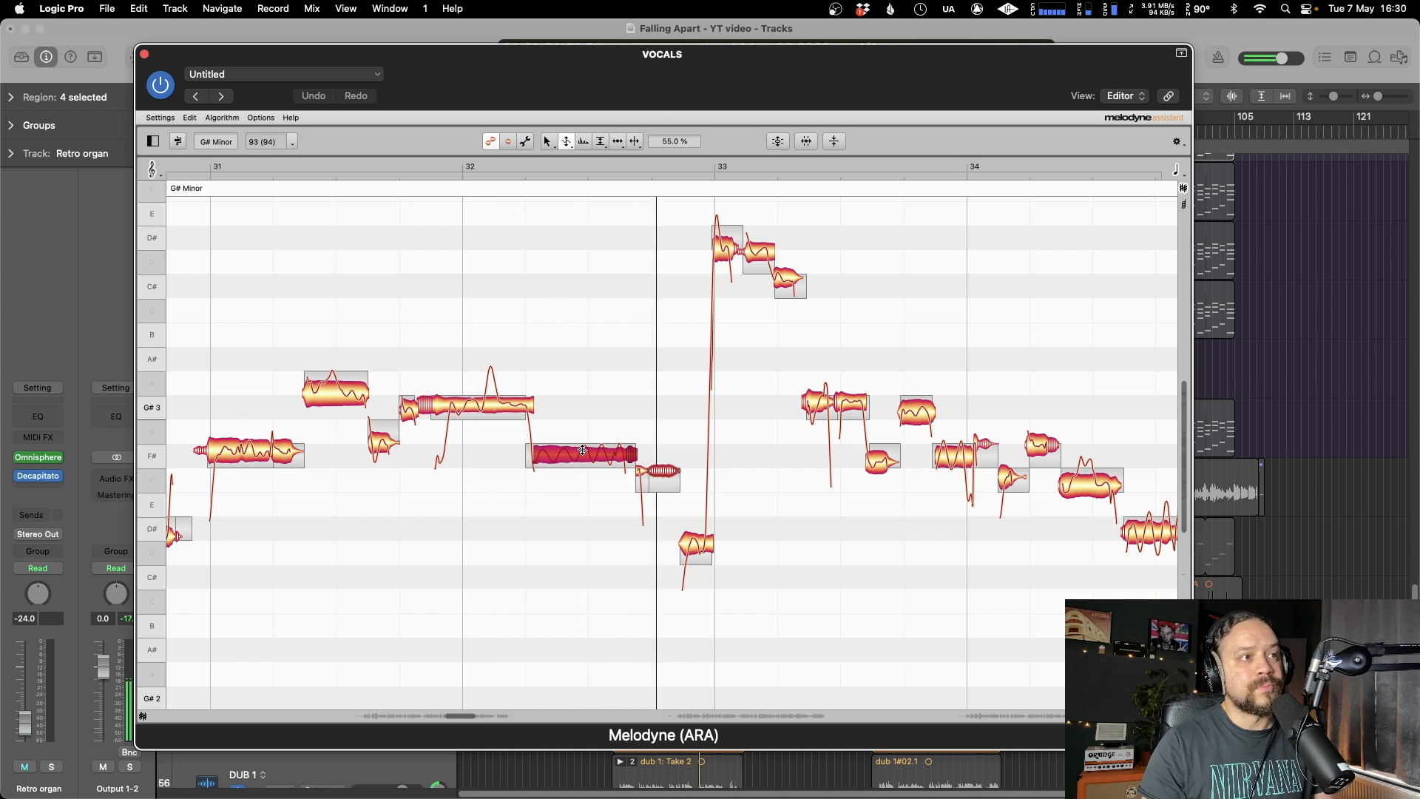
key(space)
drag(546, 457, 551, 439)
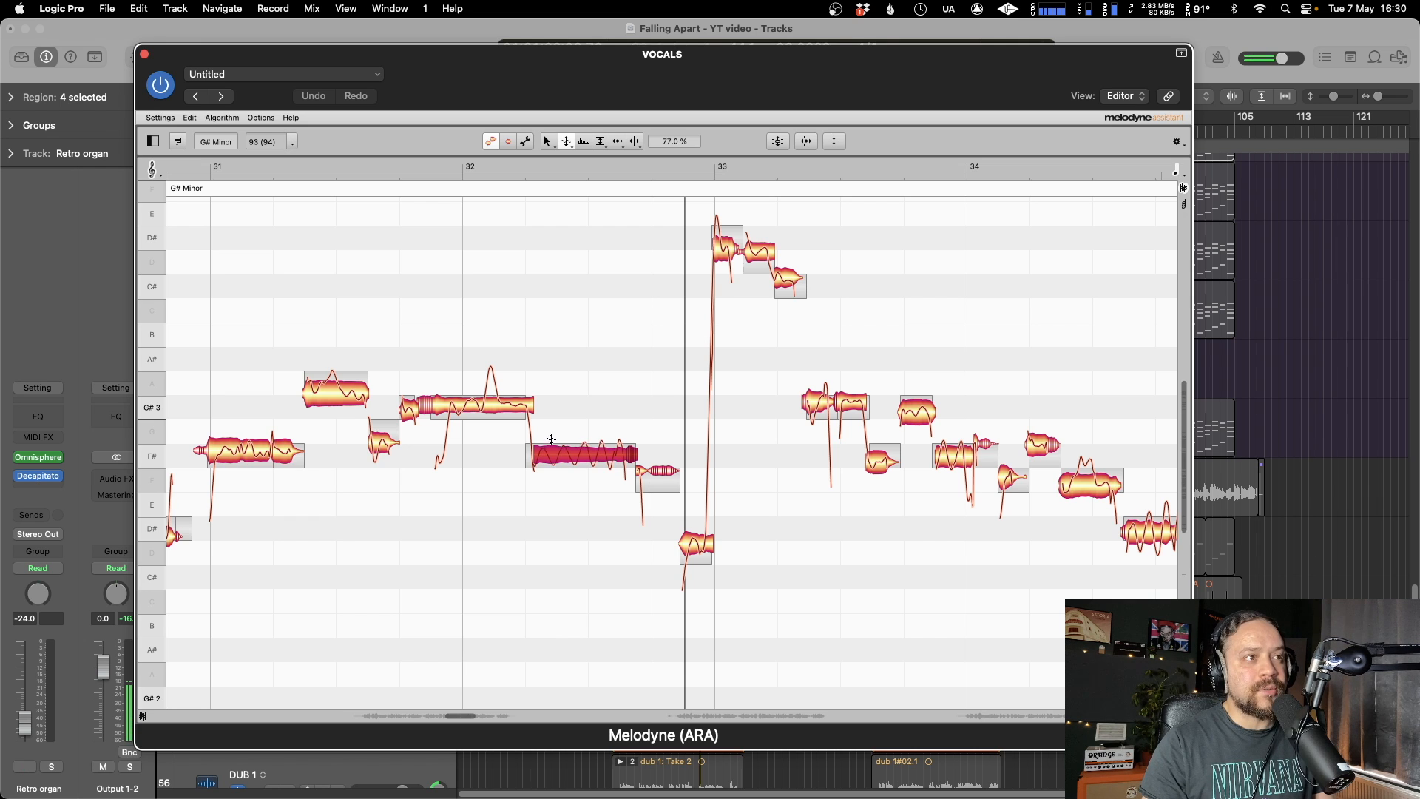
key(space)
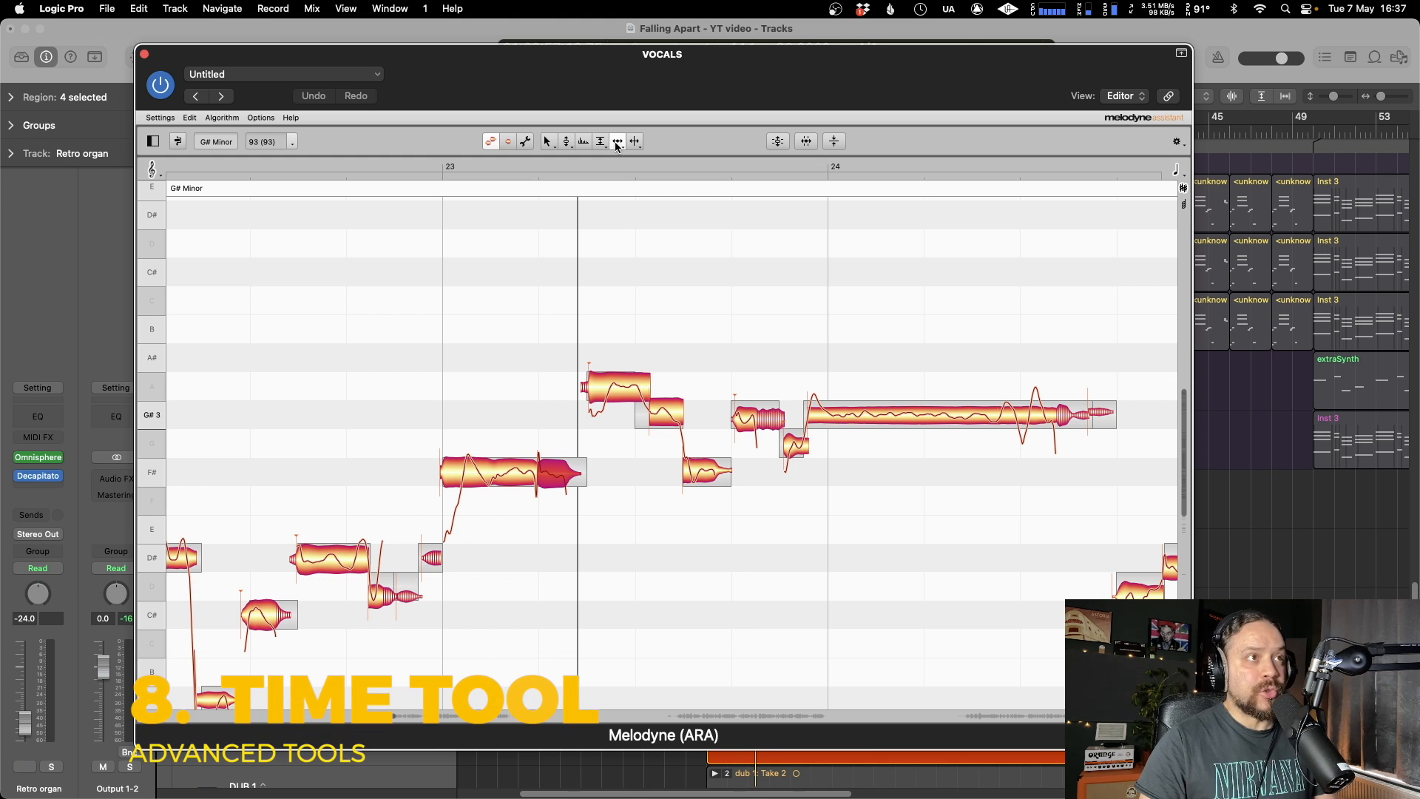
- Activate the Time Tool and play back the phrase from the start of bar 23 into bar 24
scroll(621, 226, down, 3)
scroll(626, 226, up, 2)
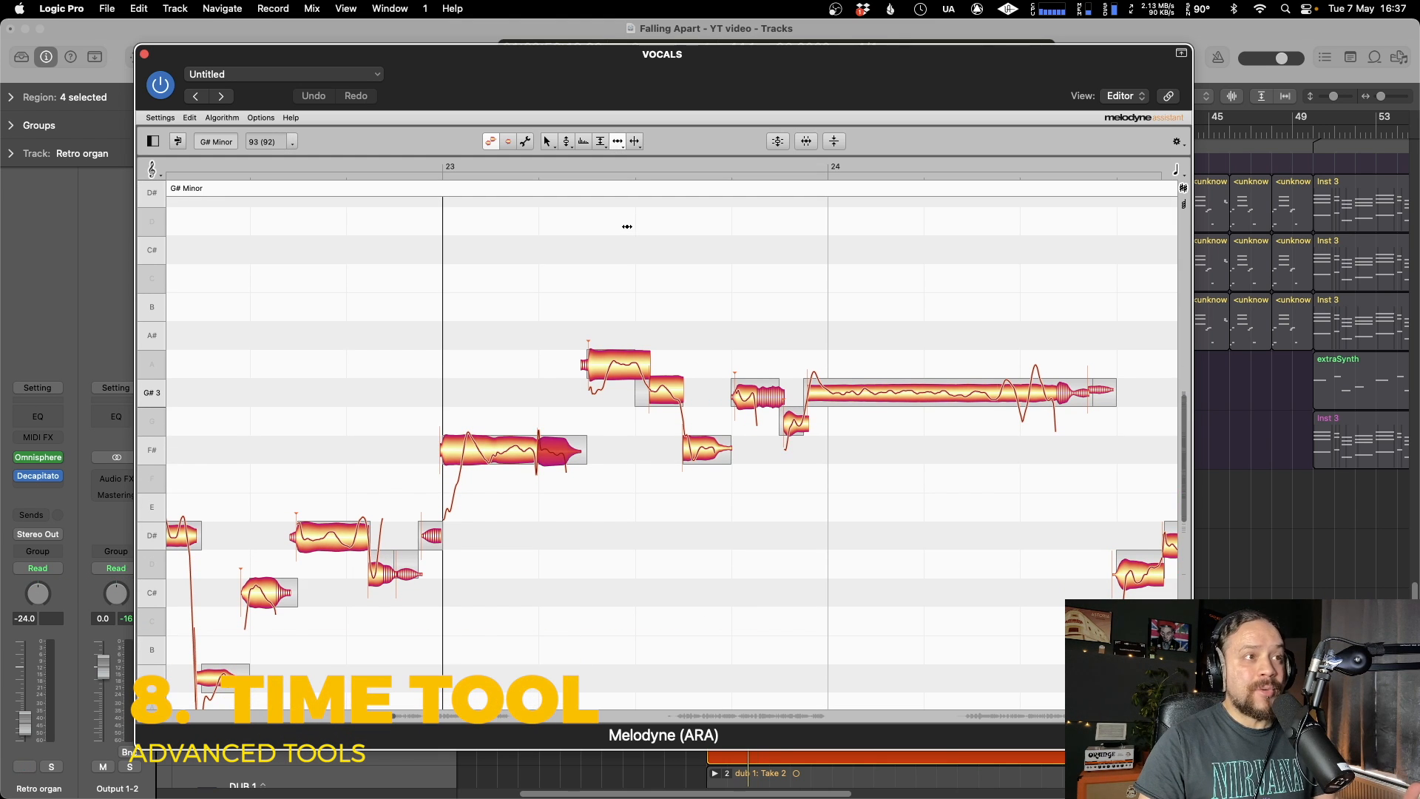
right_click(527, 202)
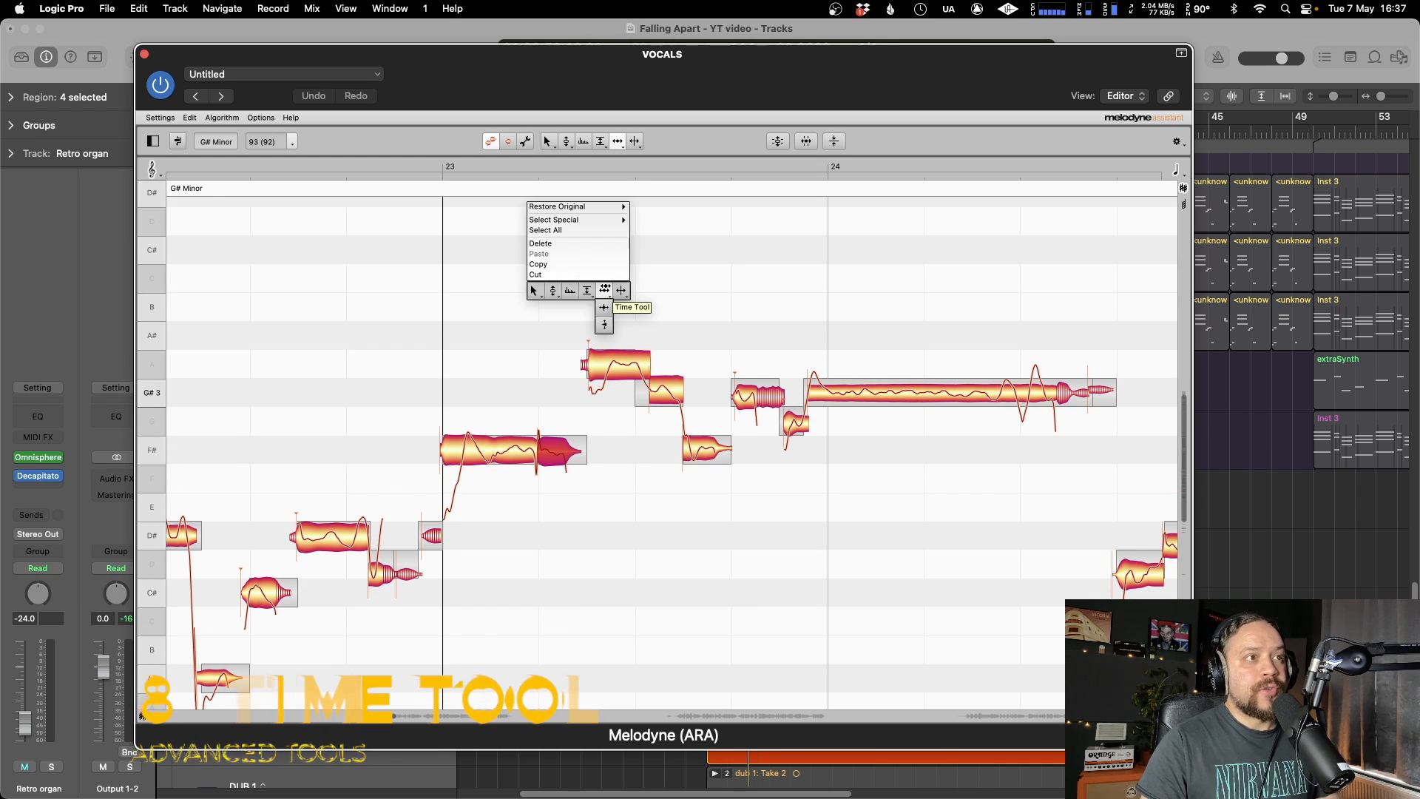
click(604, 307)
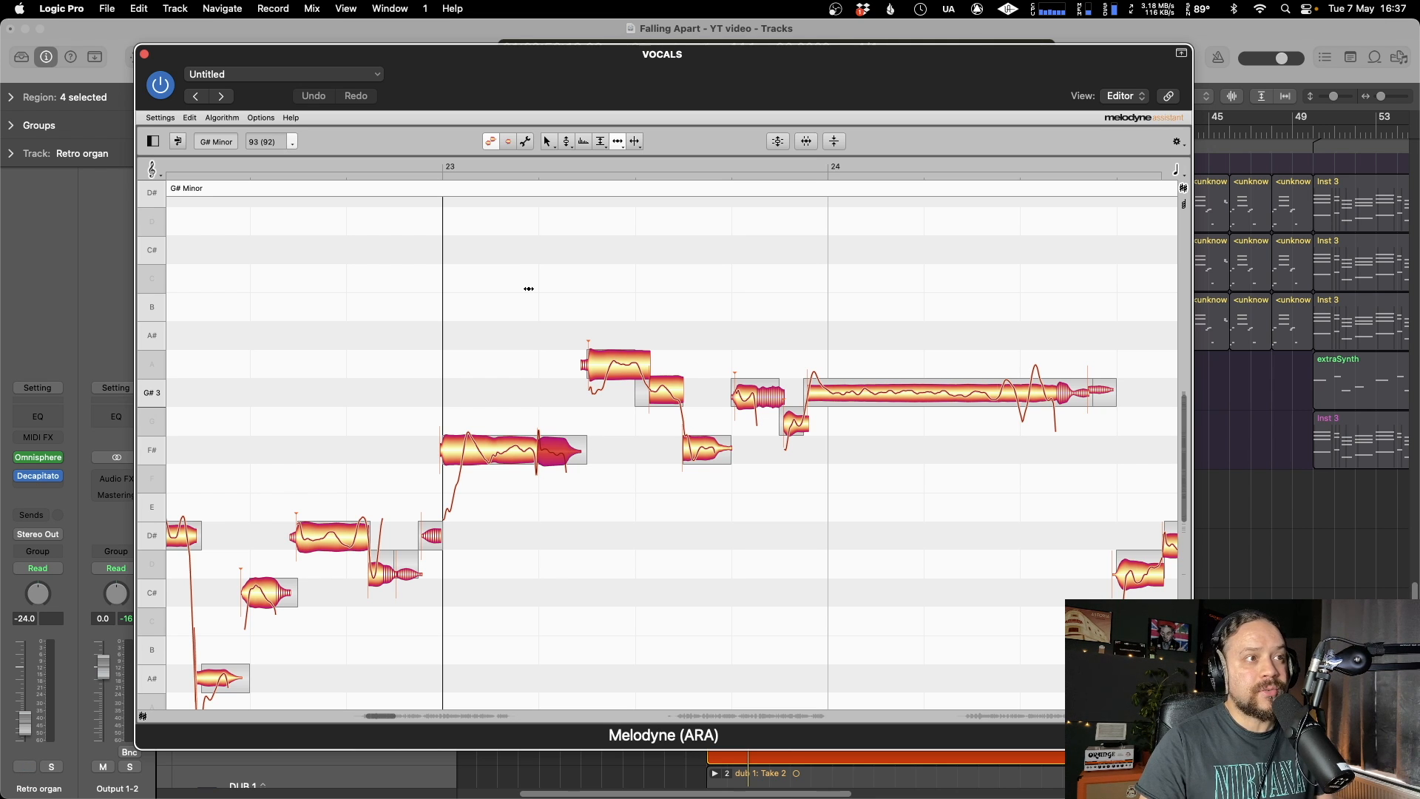
key(space)
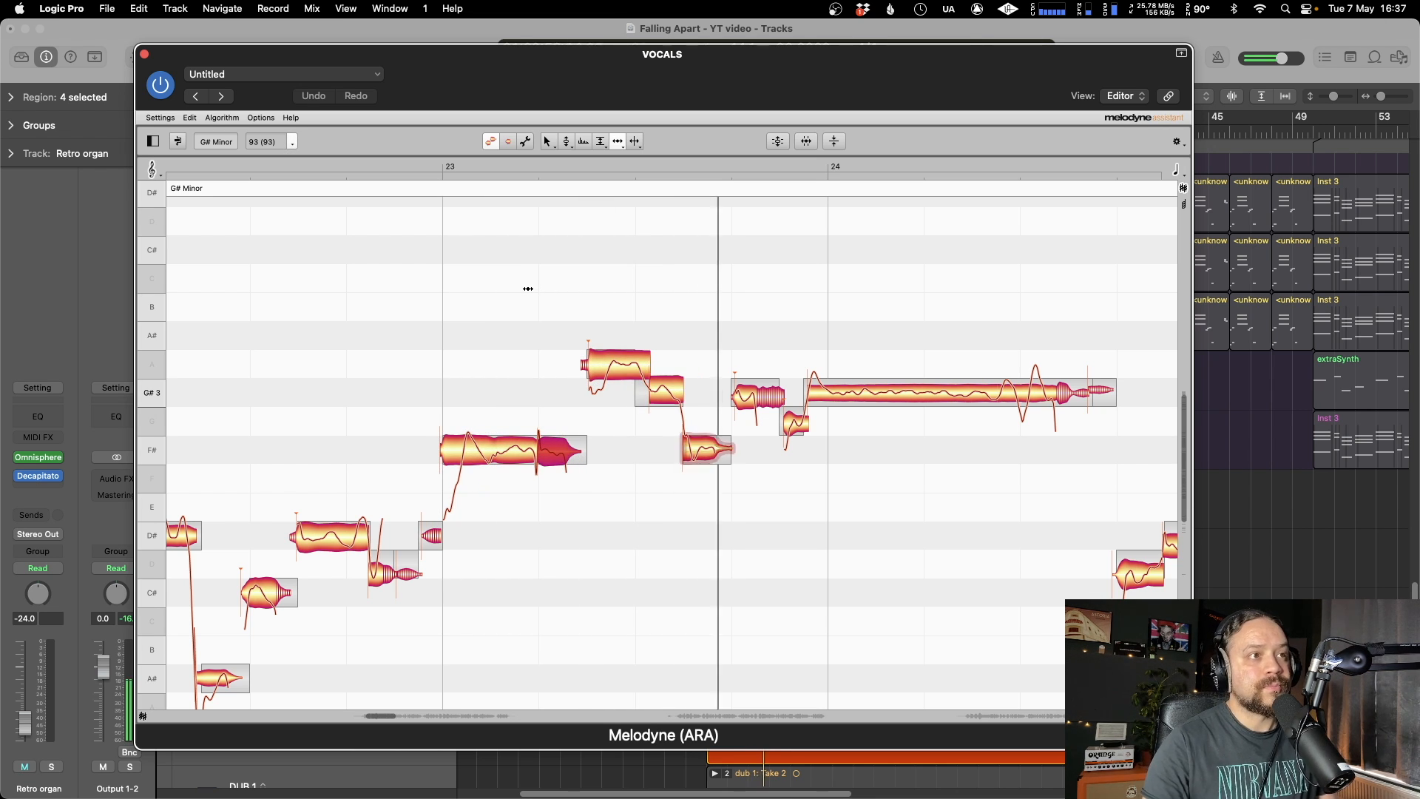
key(space)
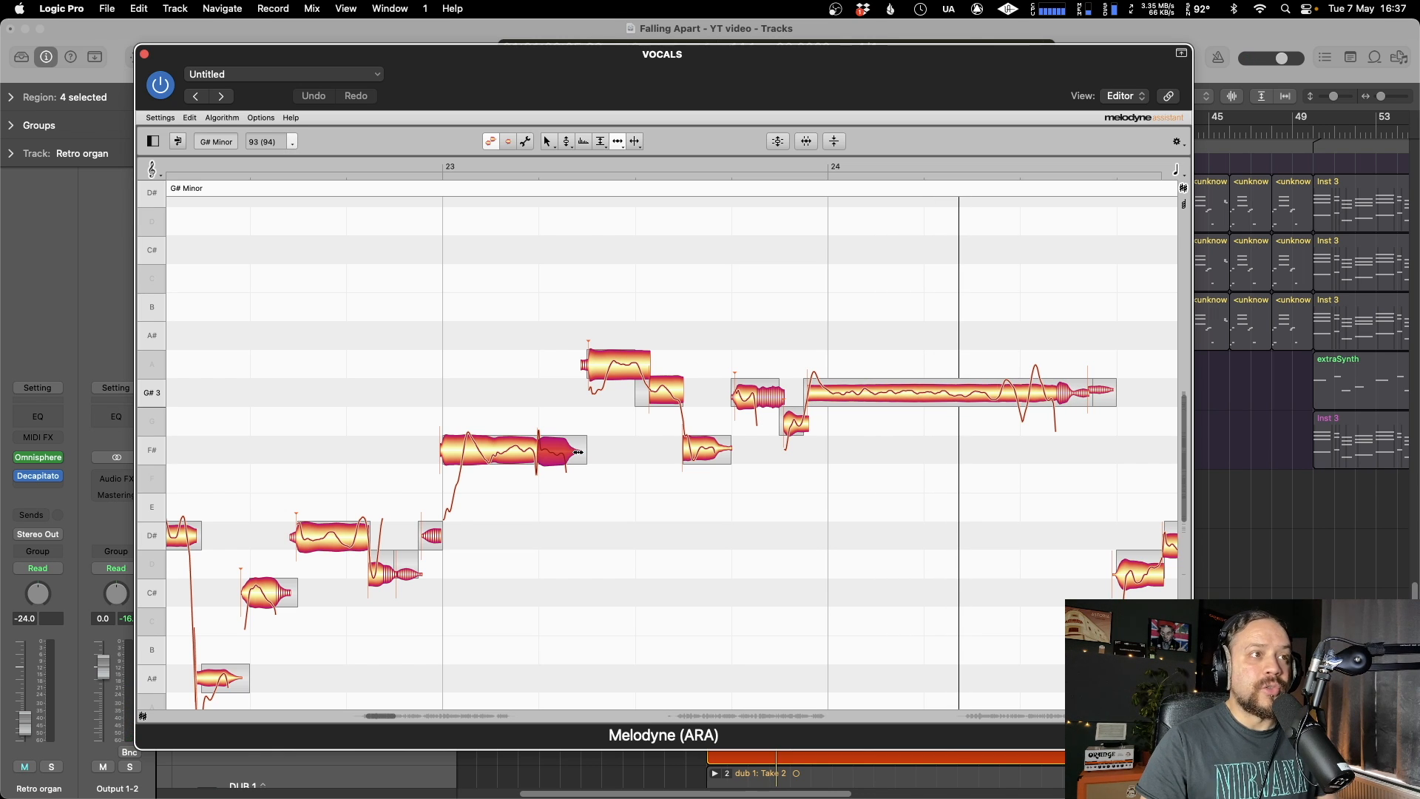
- Try extending the end of the F# note in bar 23, play it back, and undo the timing change
drag(578, 452, 605, 450)
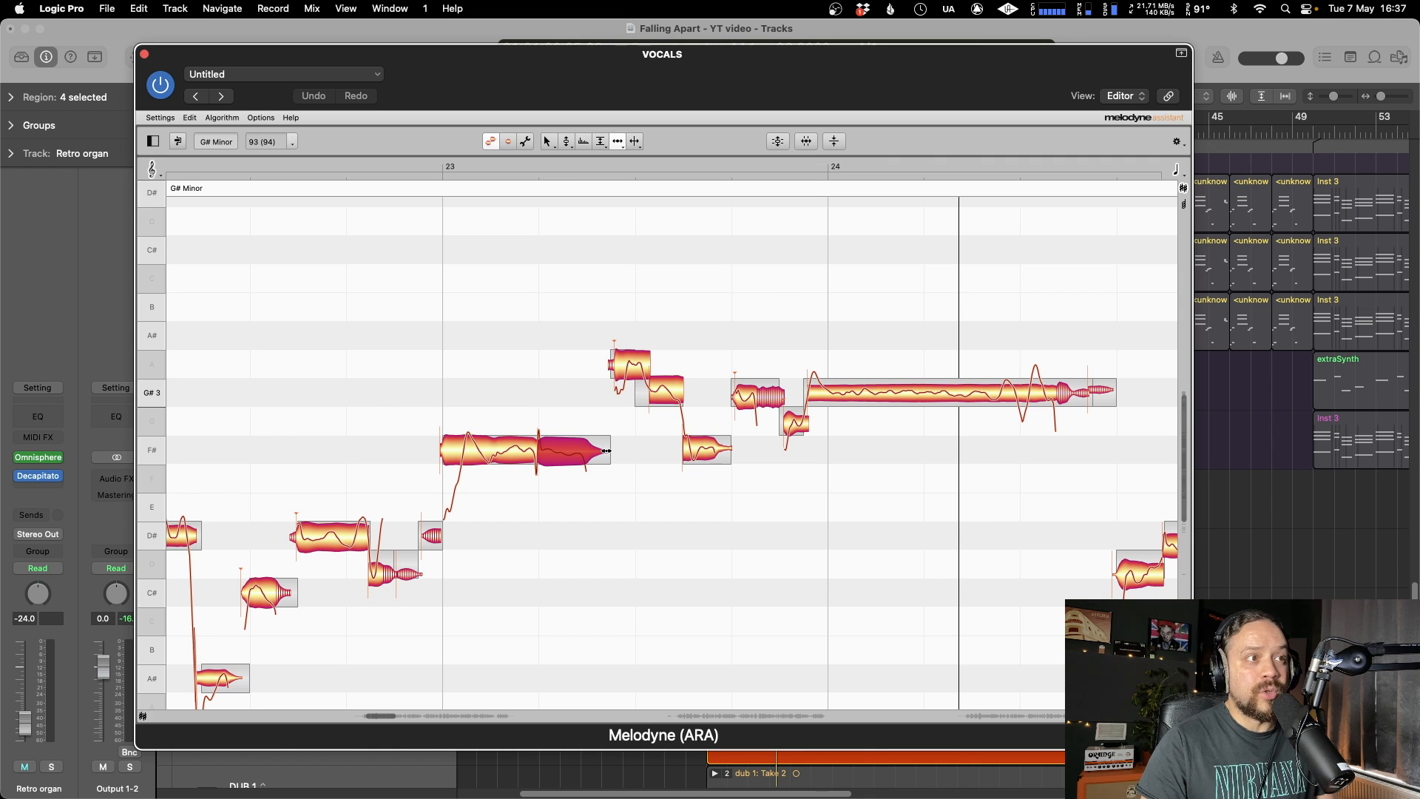
key(space)
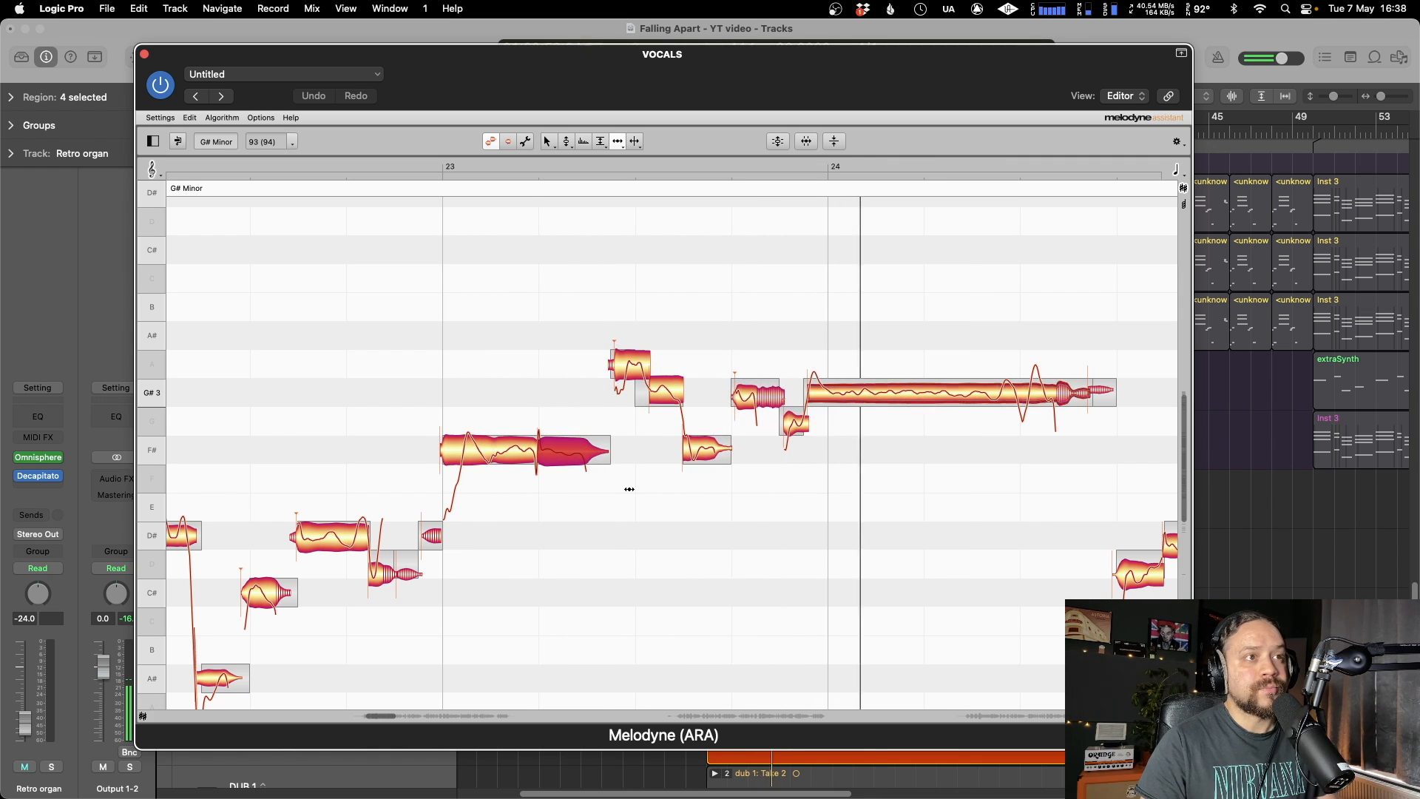
key(space)
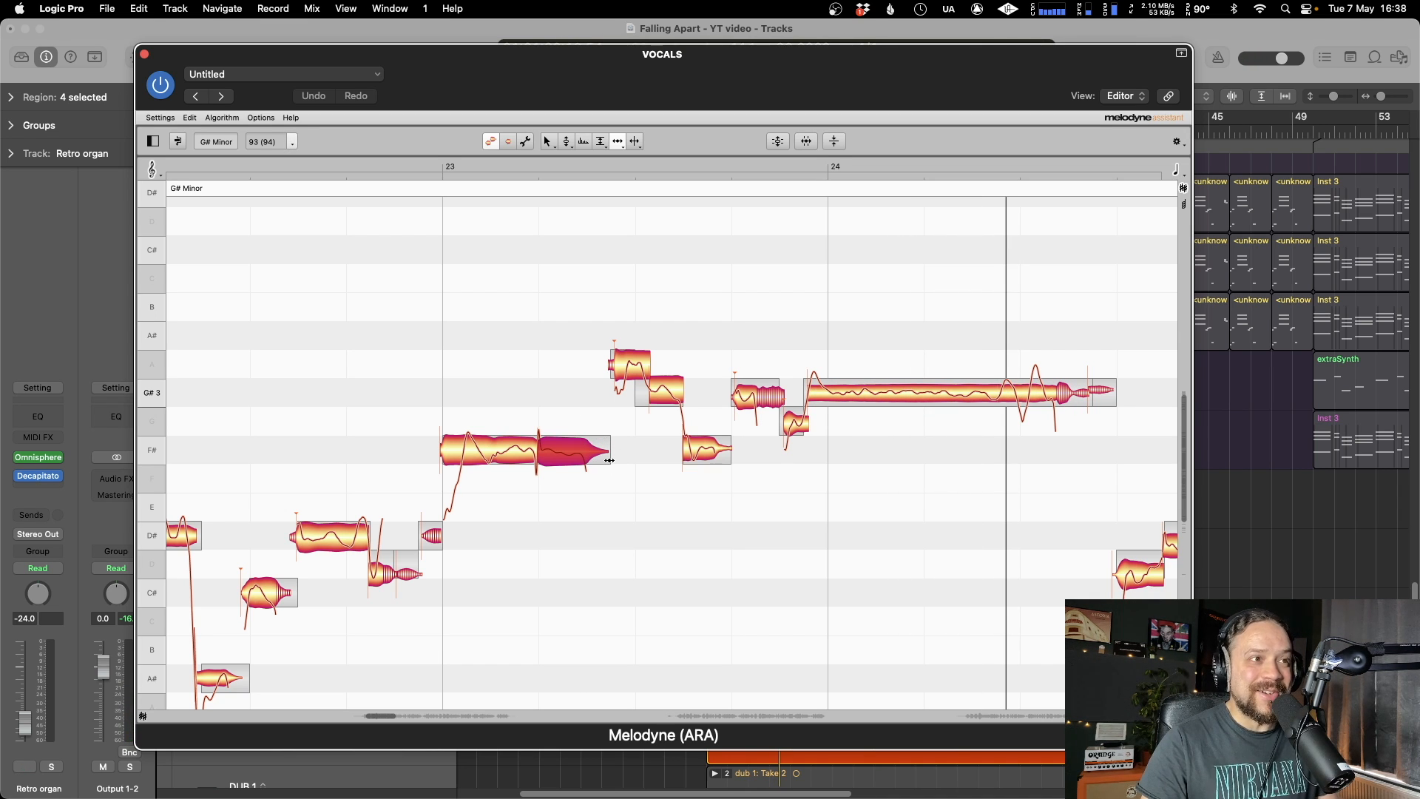
click(190, 119)
click(197, 131)
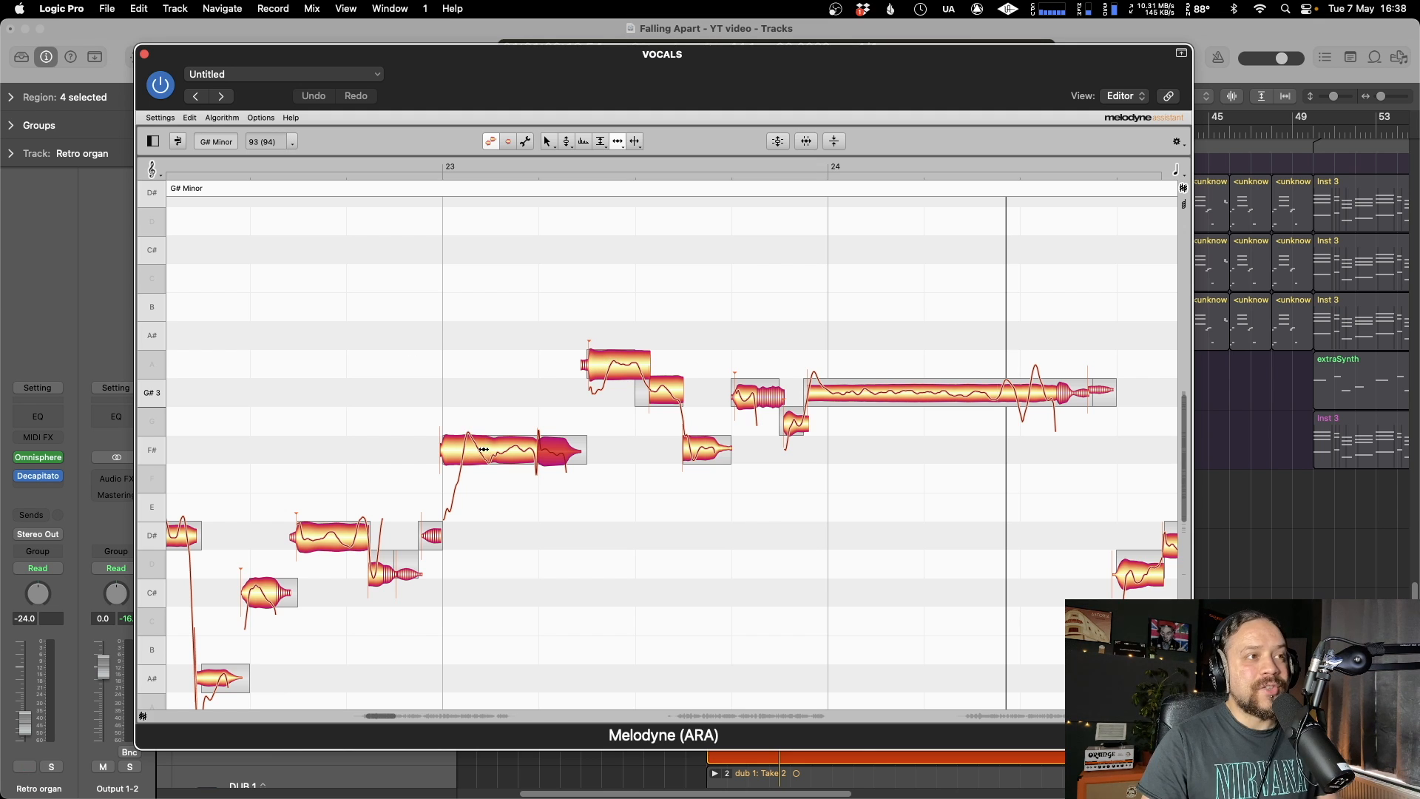
- Activate the Time Handle Tool and add a time handle inside the F# note at the start of bar 23
right_click(472, 203)
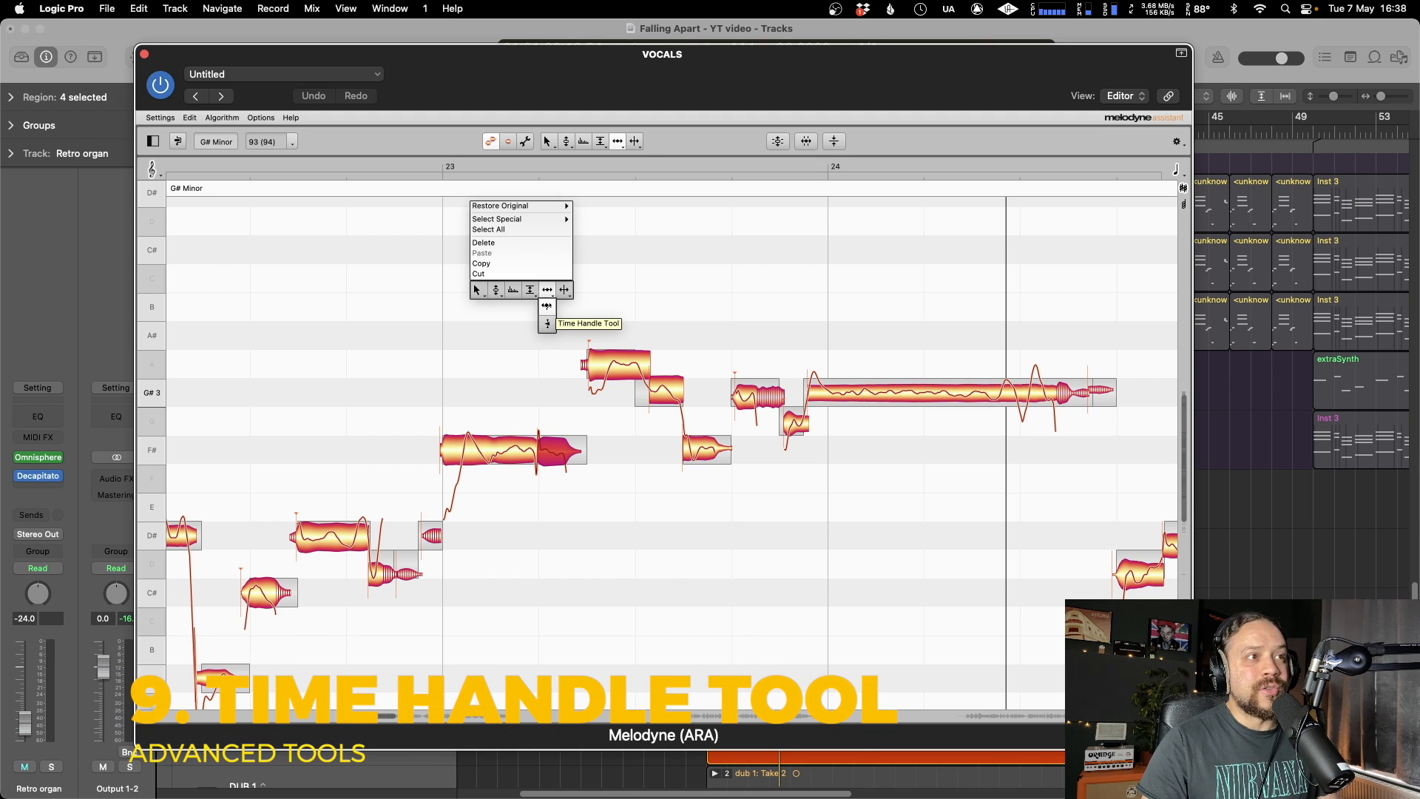
click(547, 323)
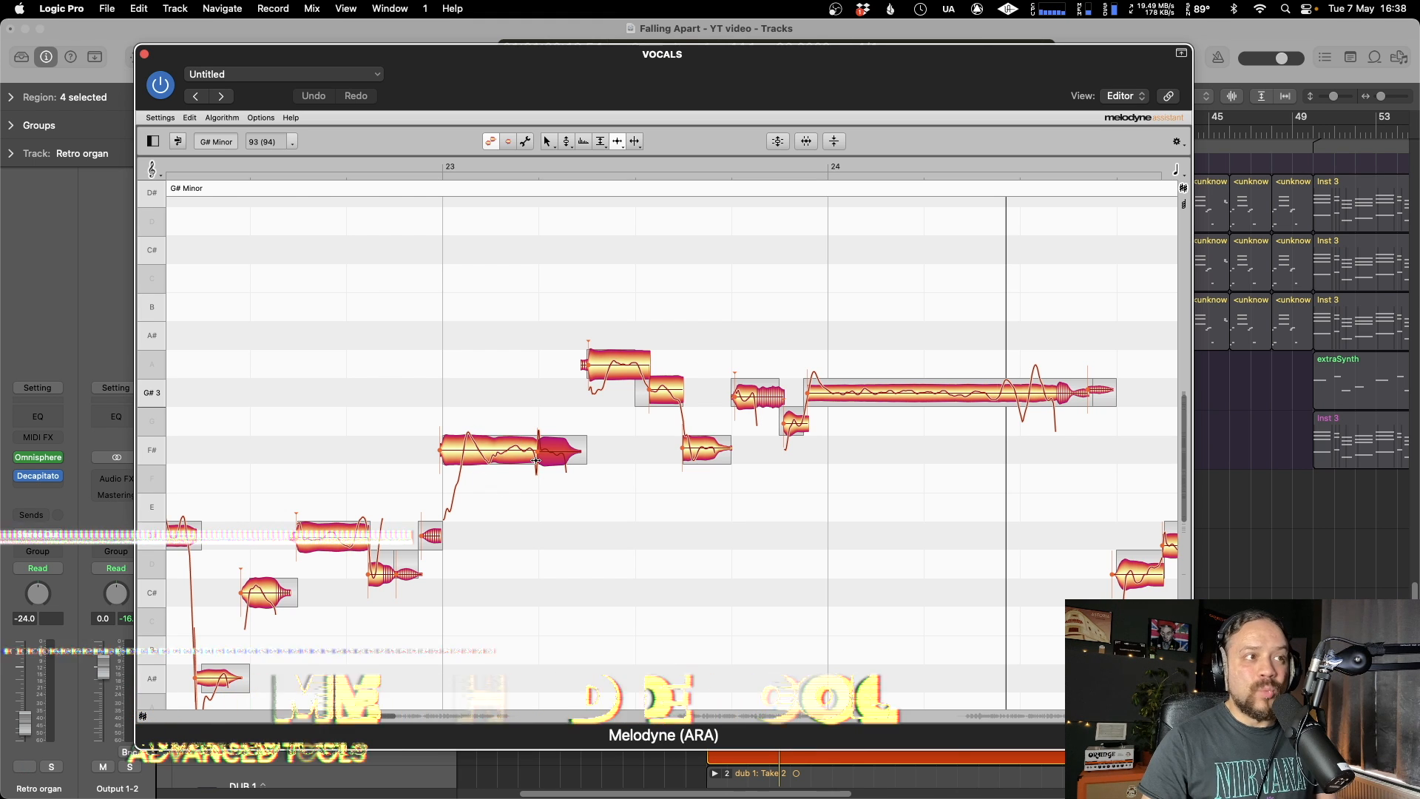
click(490, 450)
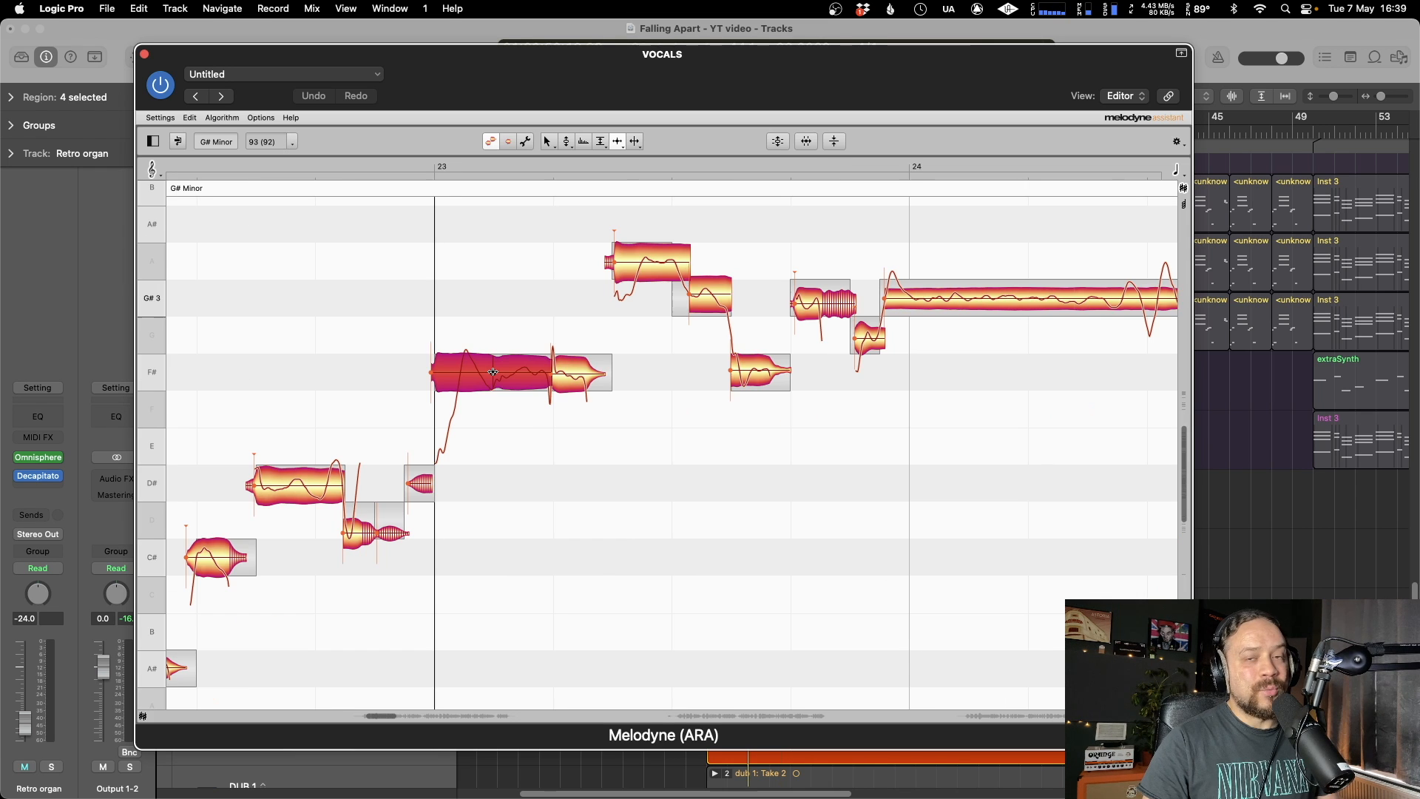
- Try shifting the F# note's time handle later within the note, play it back, and undo the shift
drag(493, 372, 526, 372)
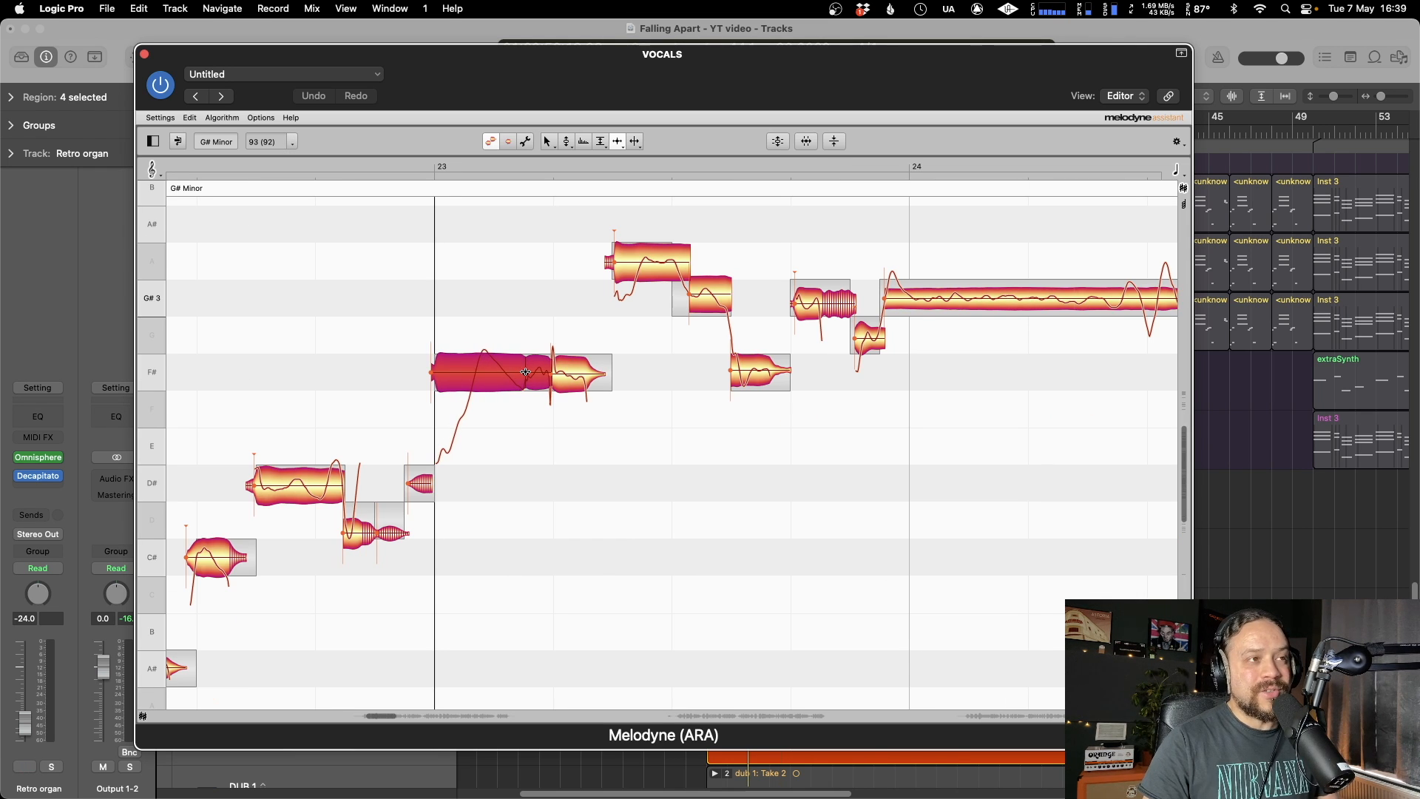
key(space)
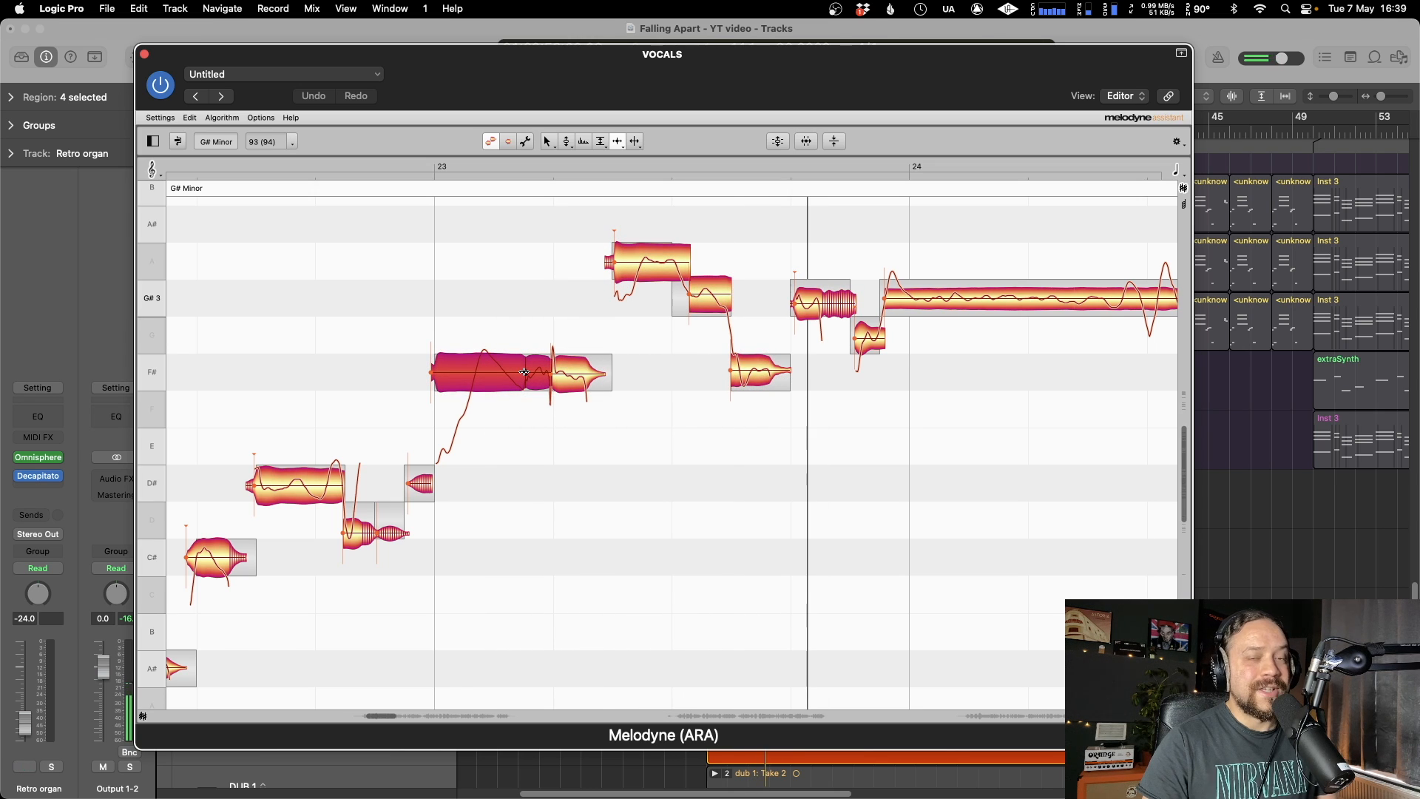
click(190, 118)
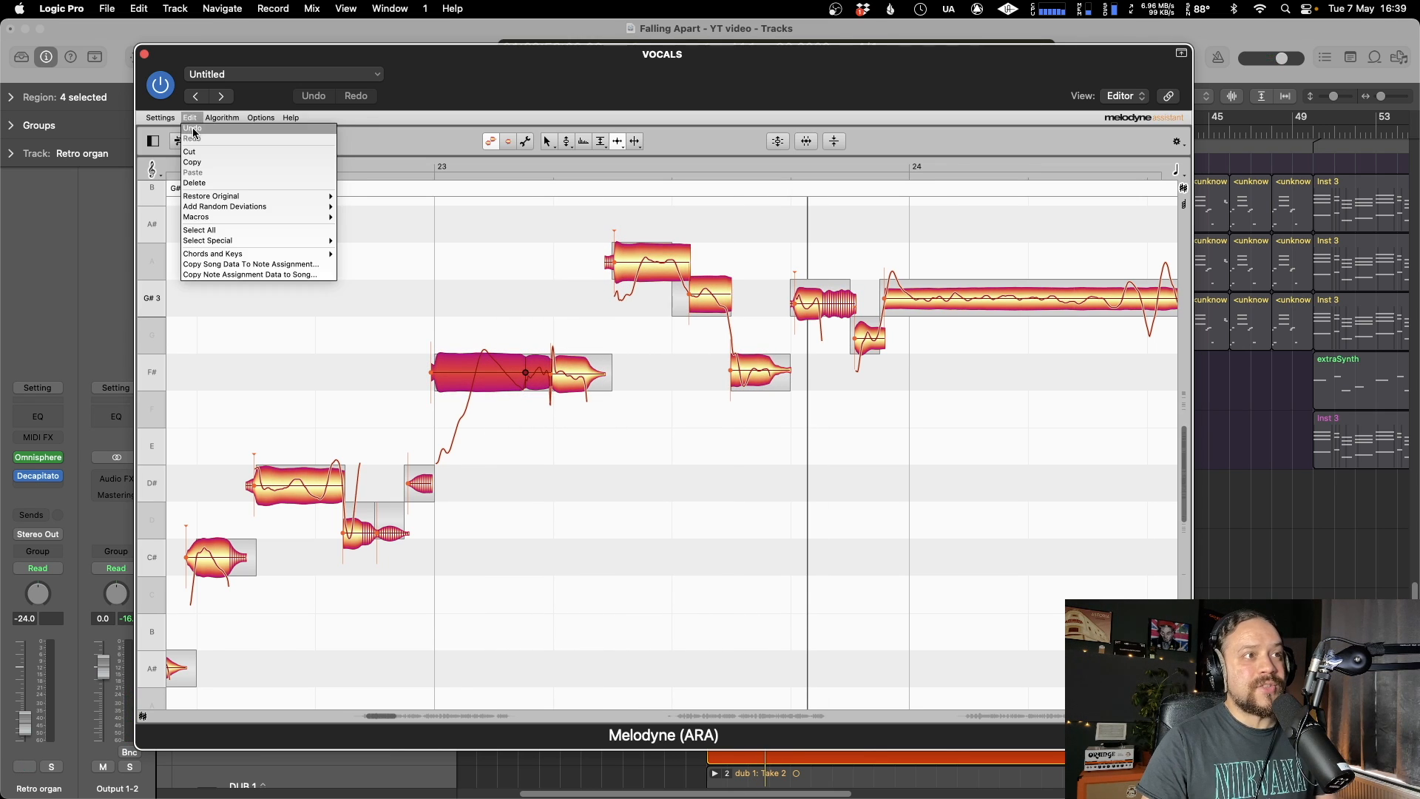
click(192, 128)
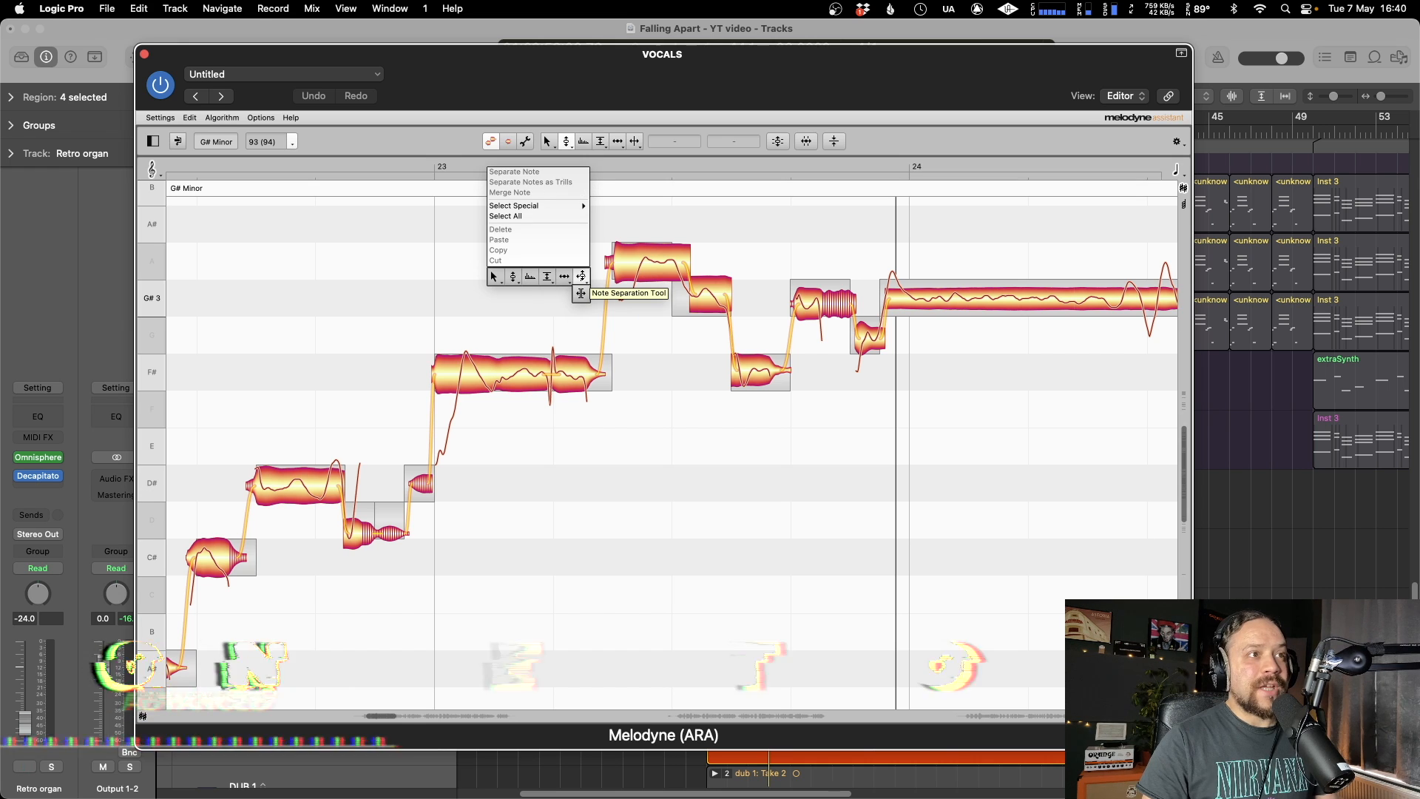
- Split the A note in bar 23 with the Note Separation Tool and pitch-correct its first piece to G# 3 at -1 ct
click(582, 276)
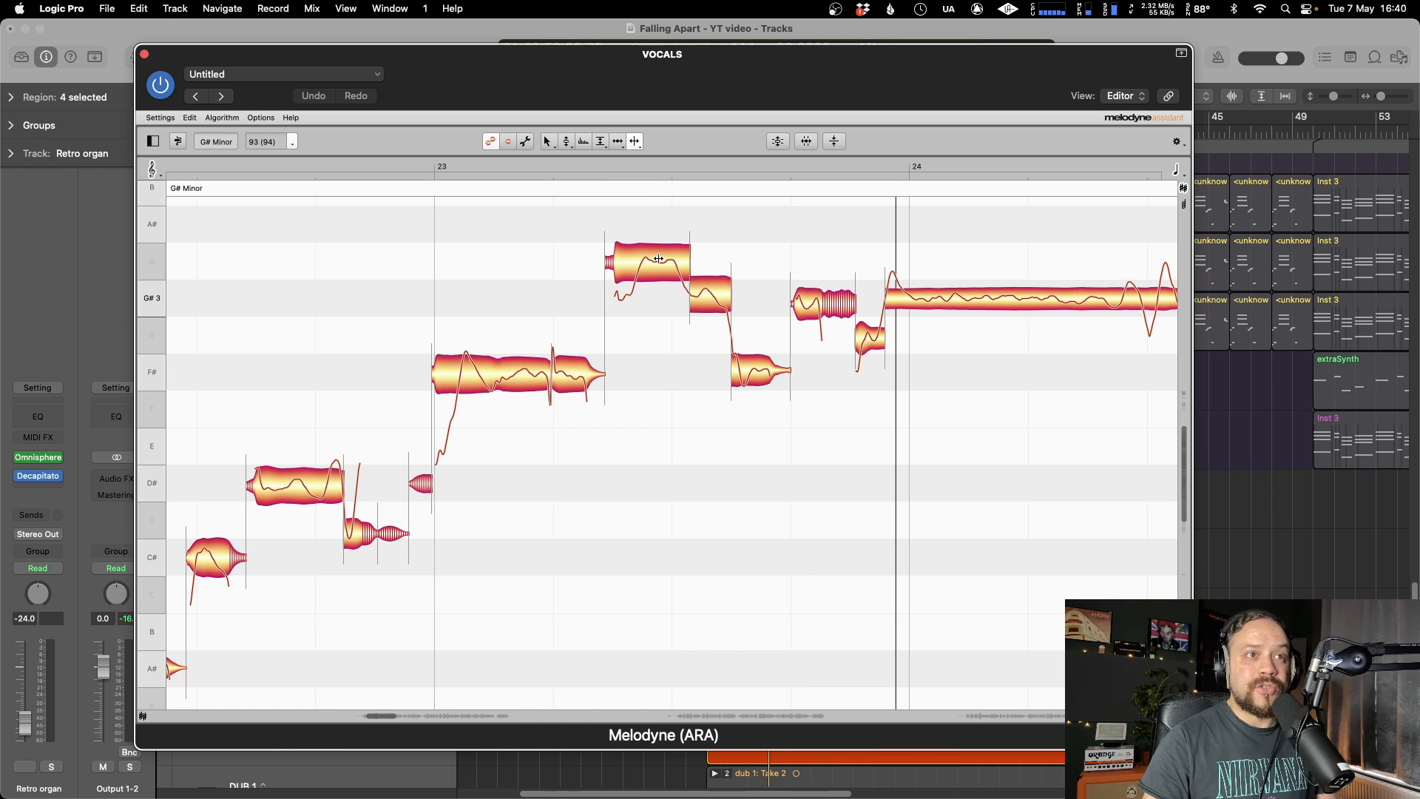
double_click(638, 271)
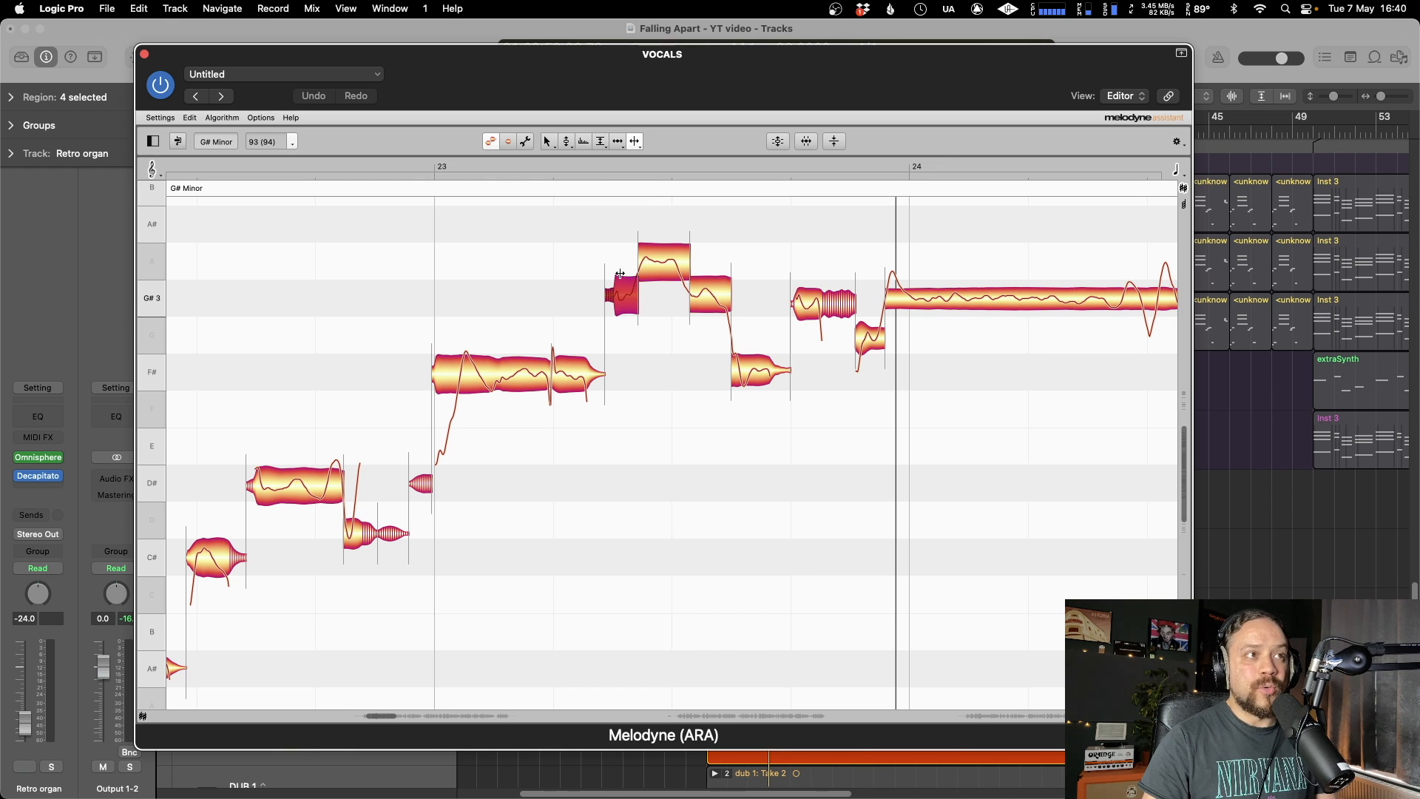
key(F2)
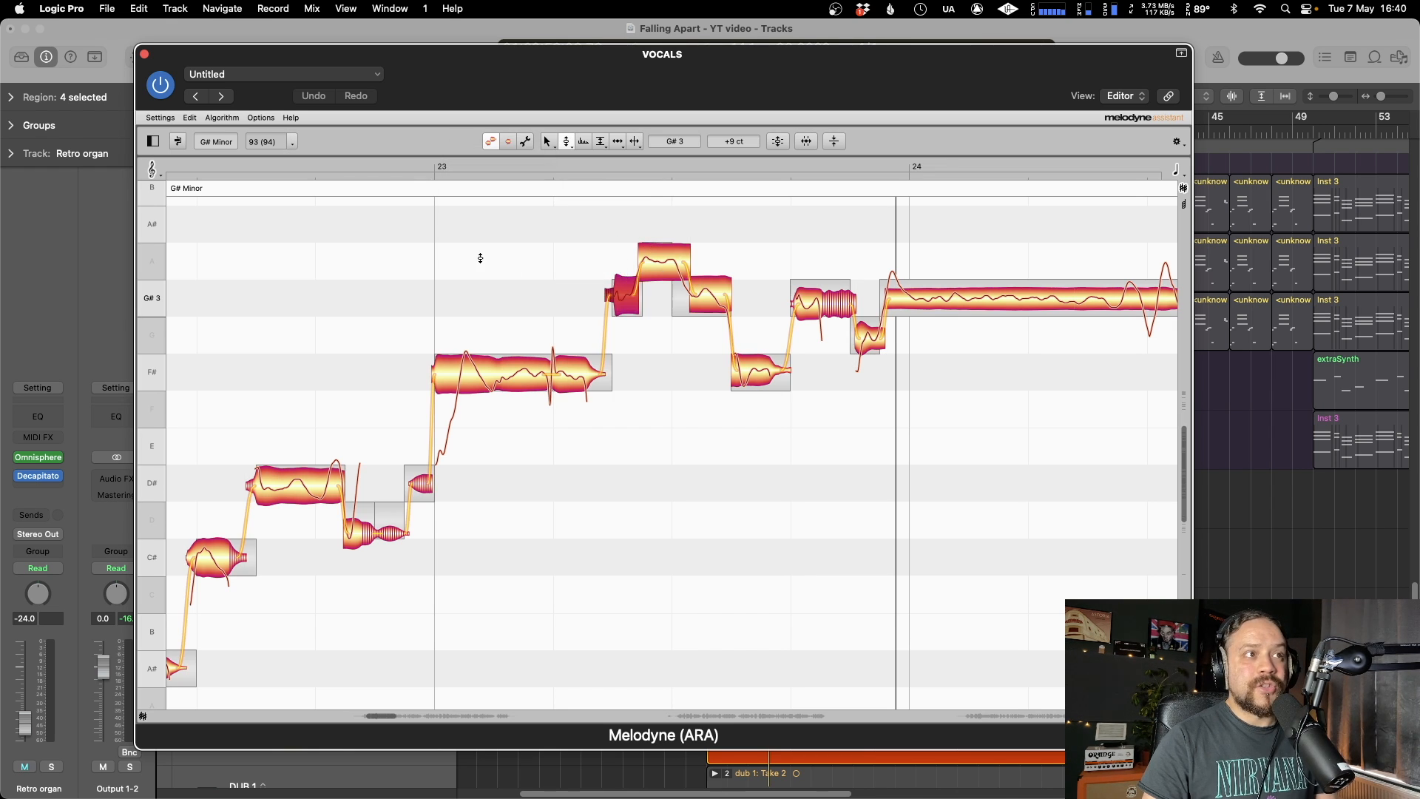
double_click(623, 300)
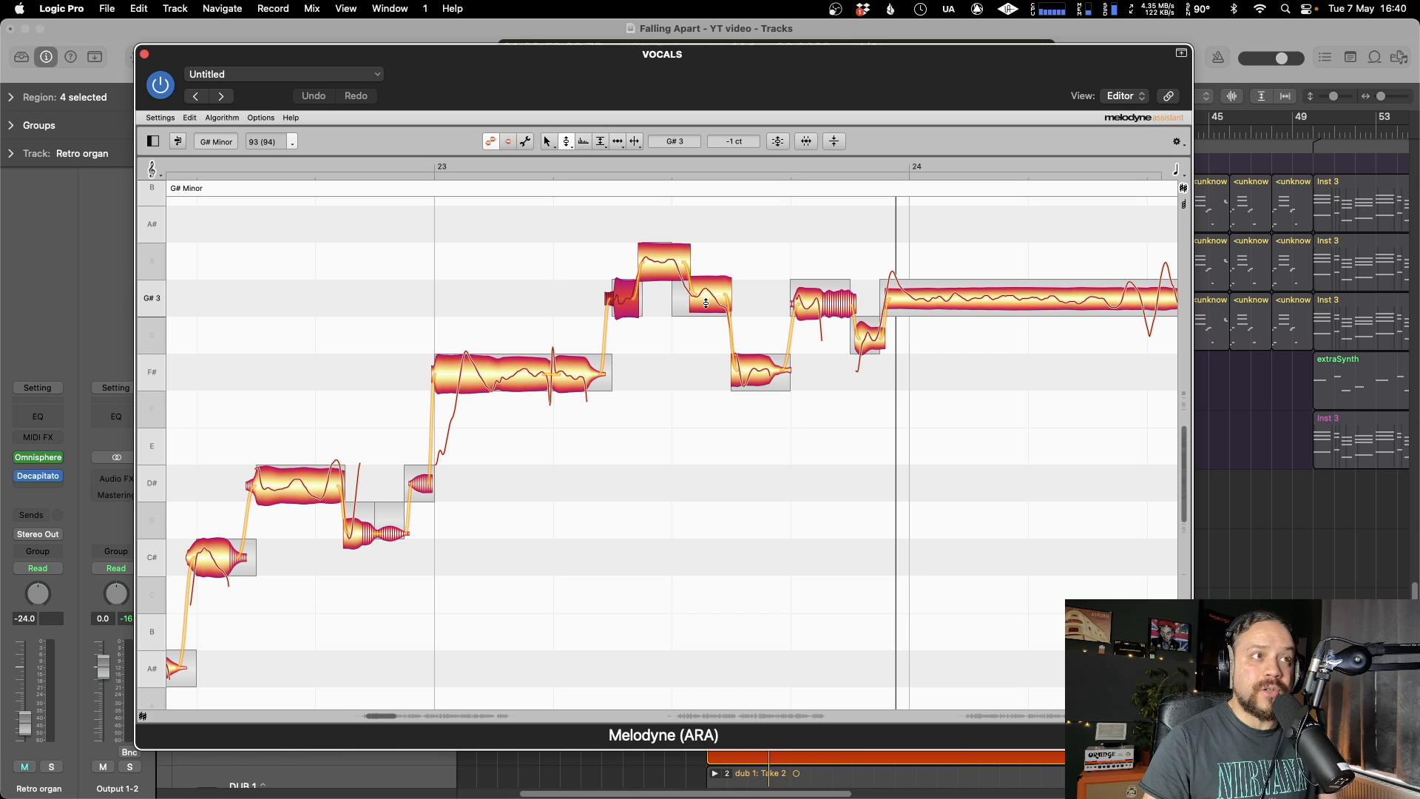
- Separate the rising slide from the beginning of the F# note at the start of bar 23
key(F6)
double_click(460, 370)
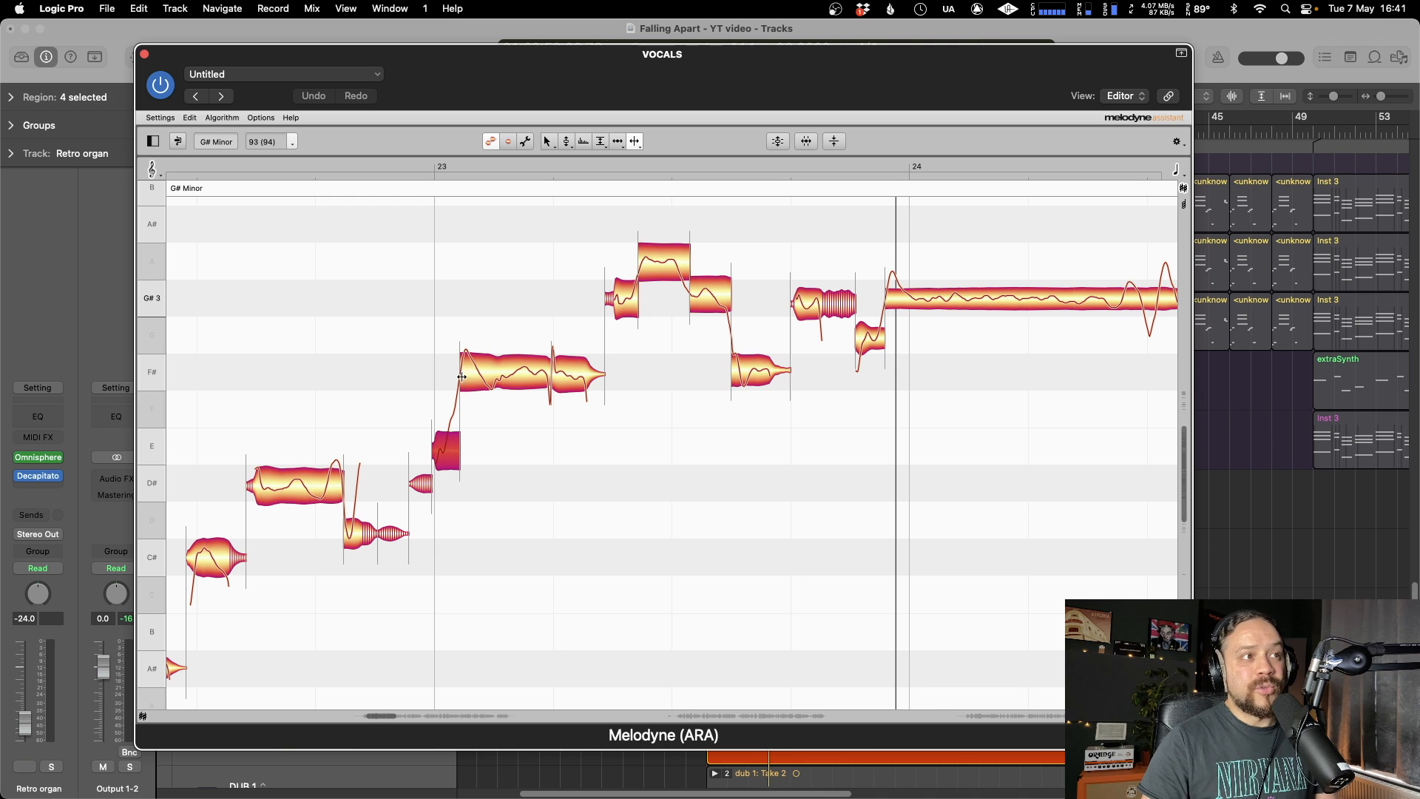
- Play back the separated notes through bar 23
key(space)
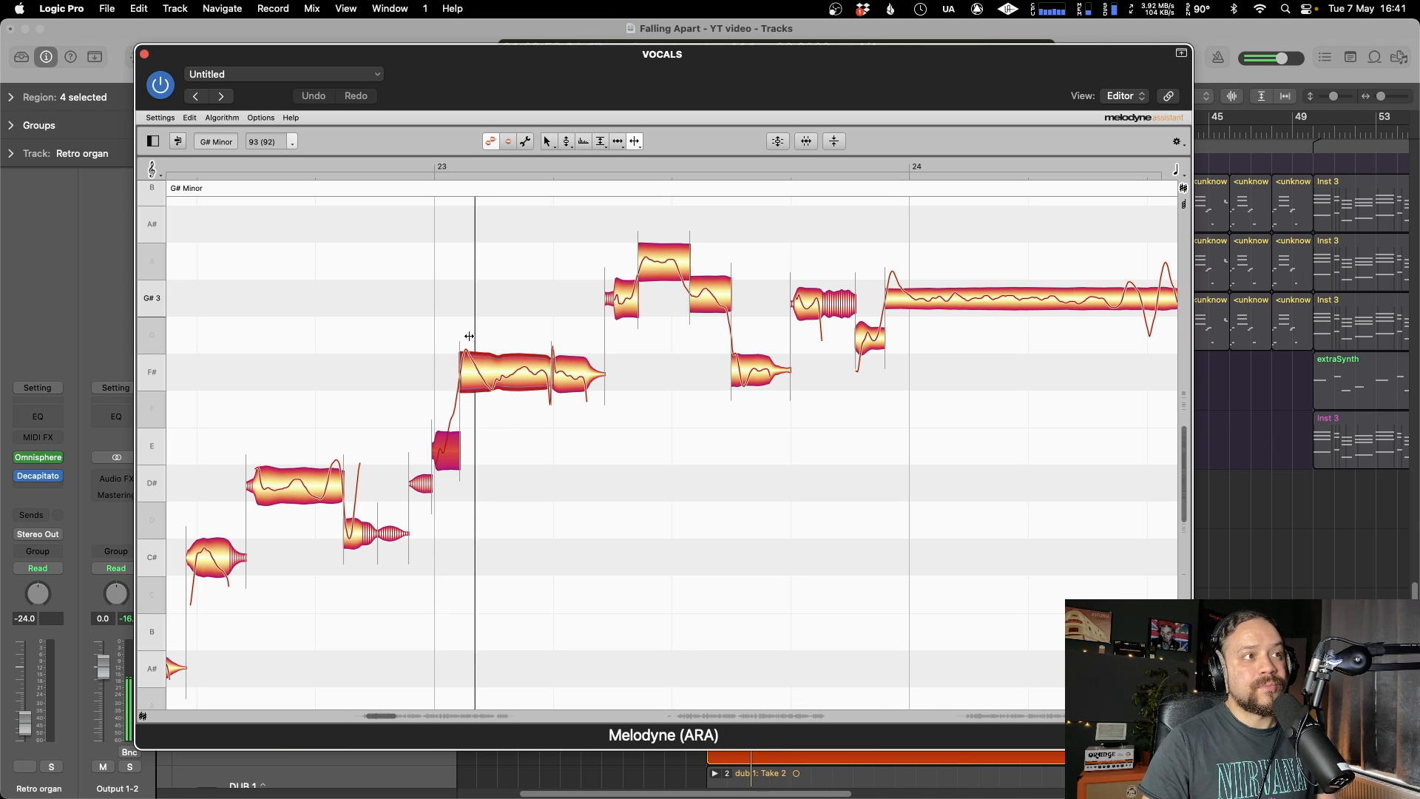
scroll(466, 337, down, 1)
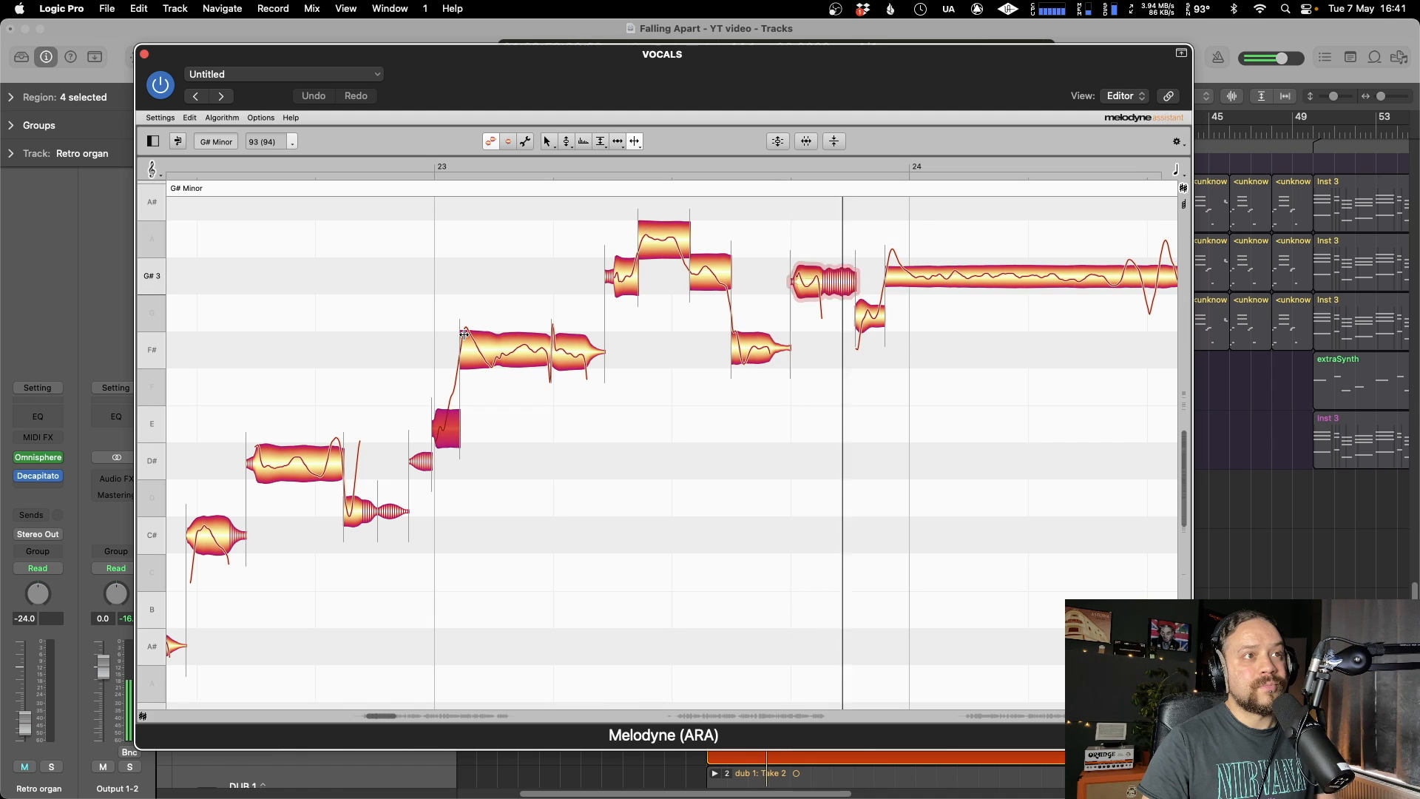
scroll(557, 236, up, 2)
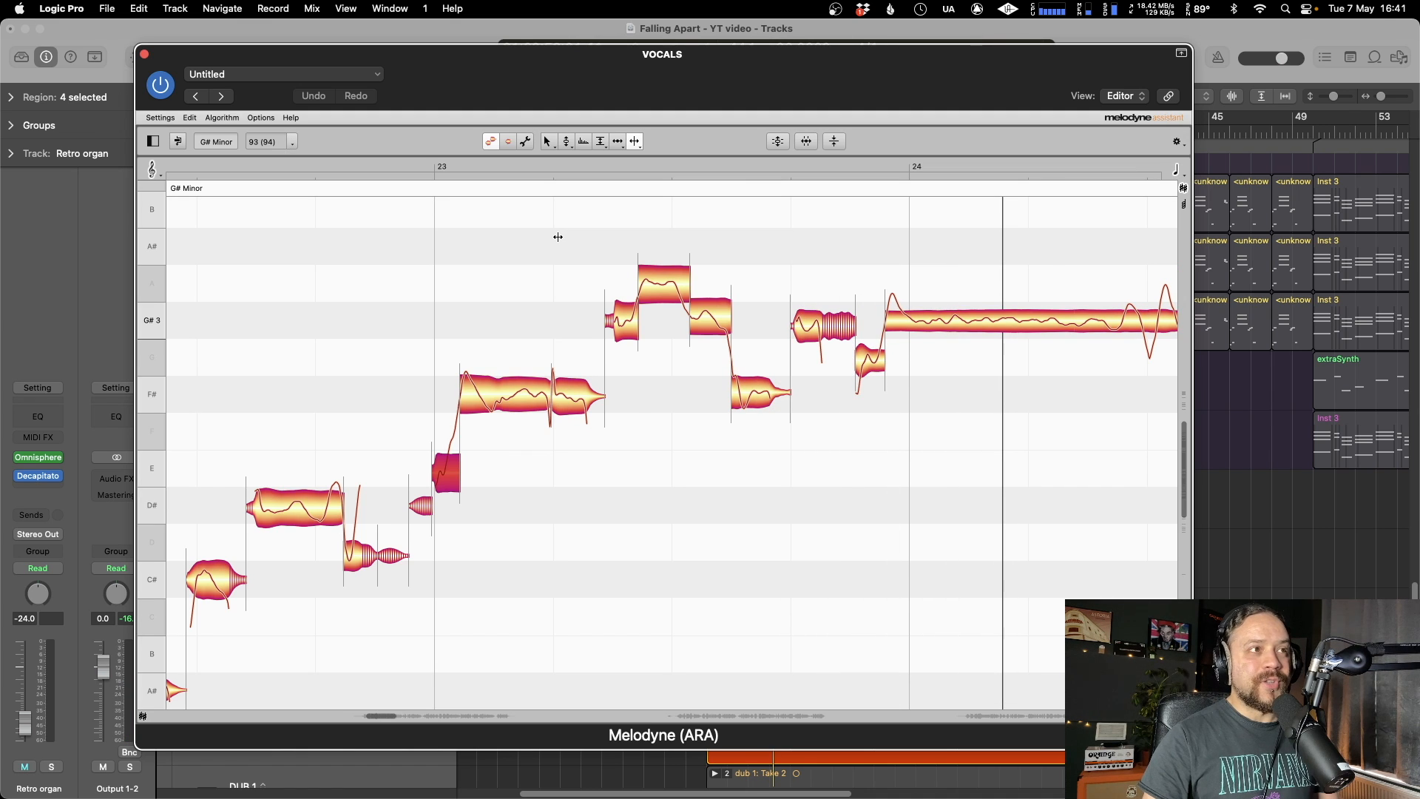
- Activate the Separation Type Tool and select the last piece of the F# note and the G# note following it in bar 23
right_click(558, 237)
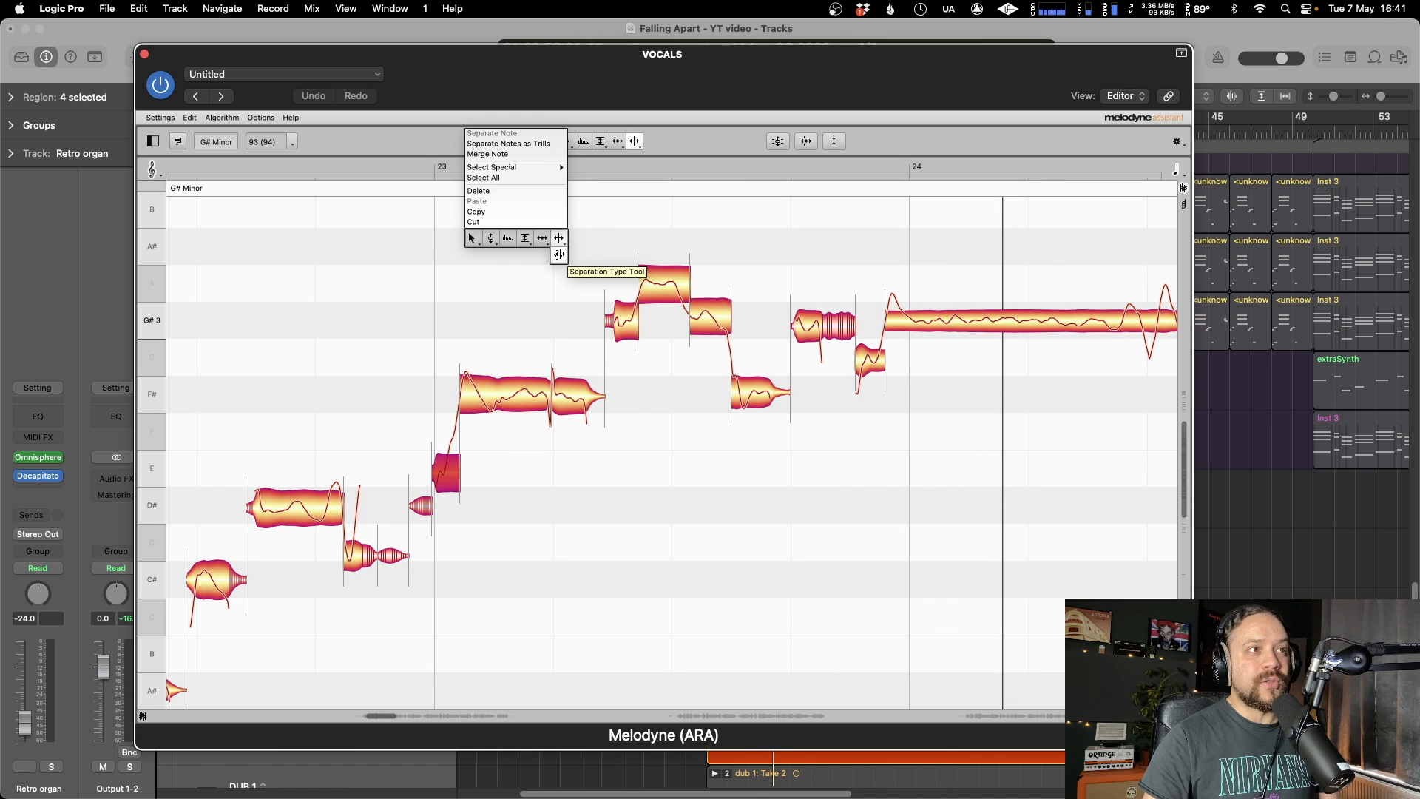
click(558, 255)
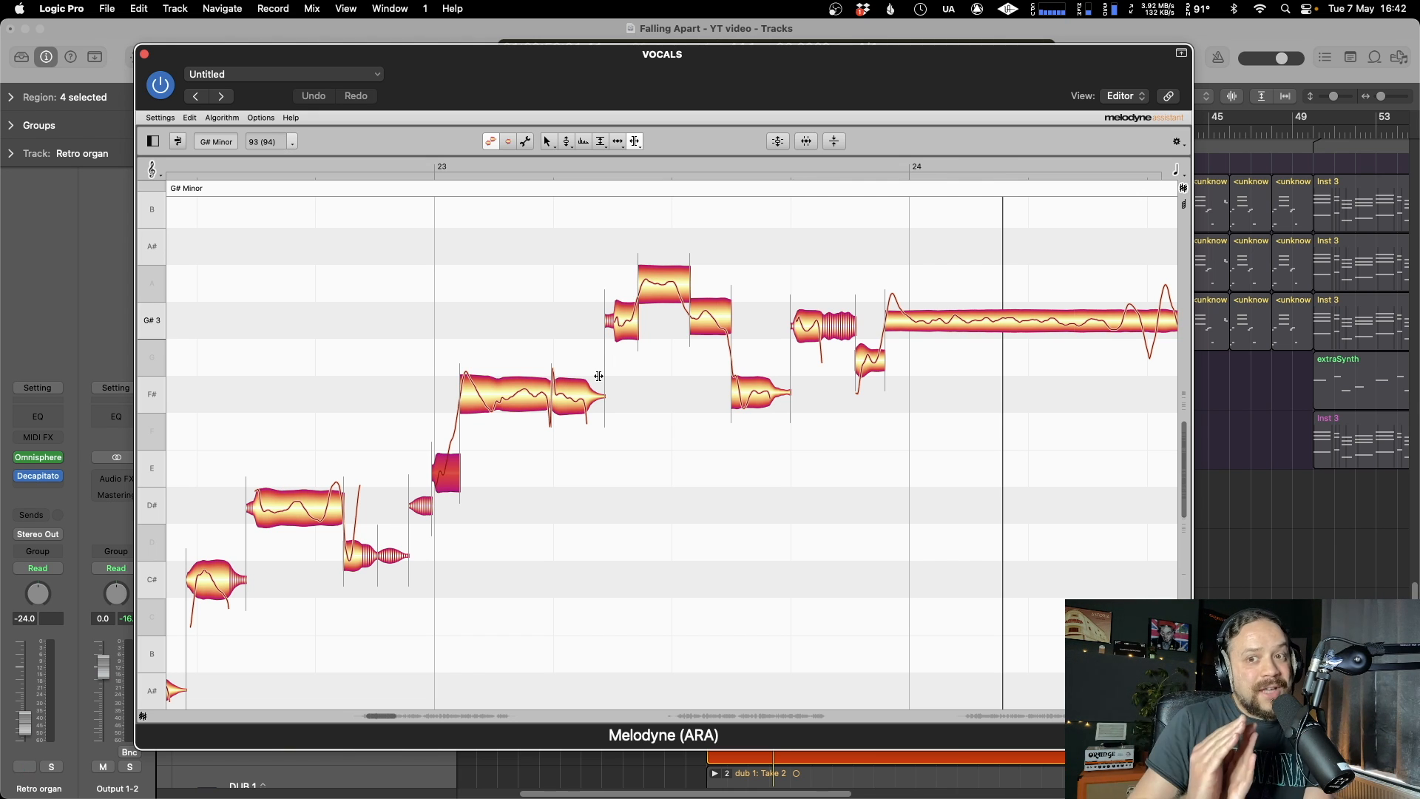
drag(555, 269, 629, 442)
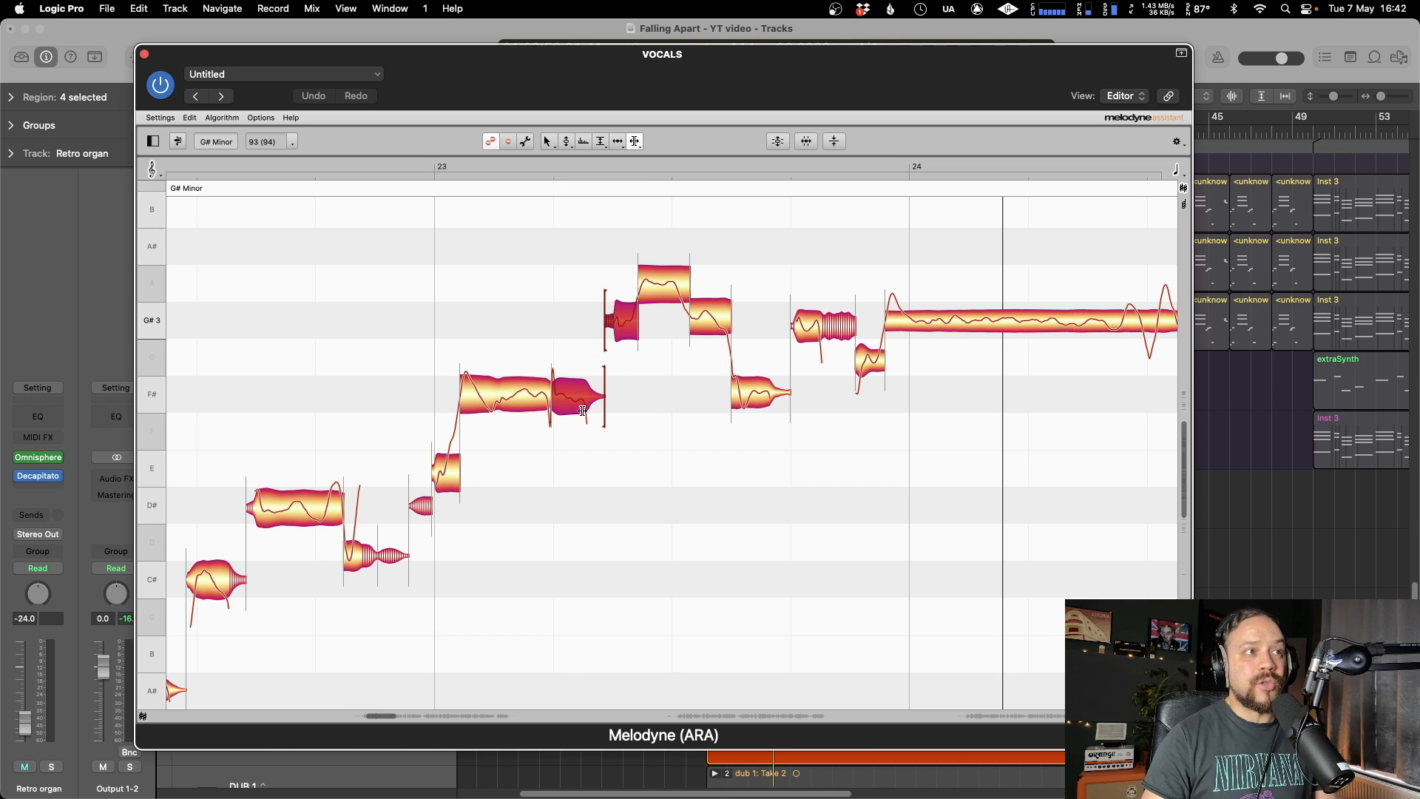
- Try shifting the boundary between the two F# note pieces in bar 23 earlier with the Timing Tool and play it back
right_click(519, 351)
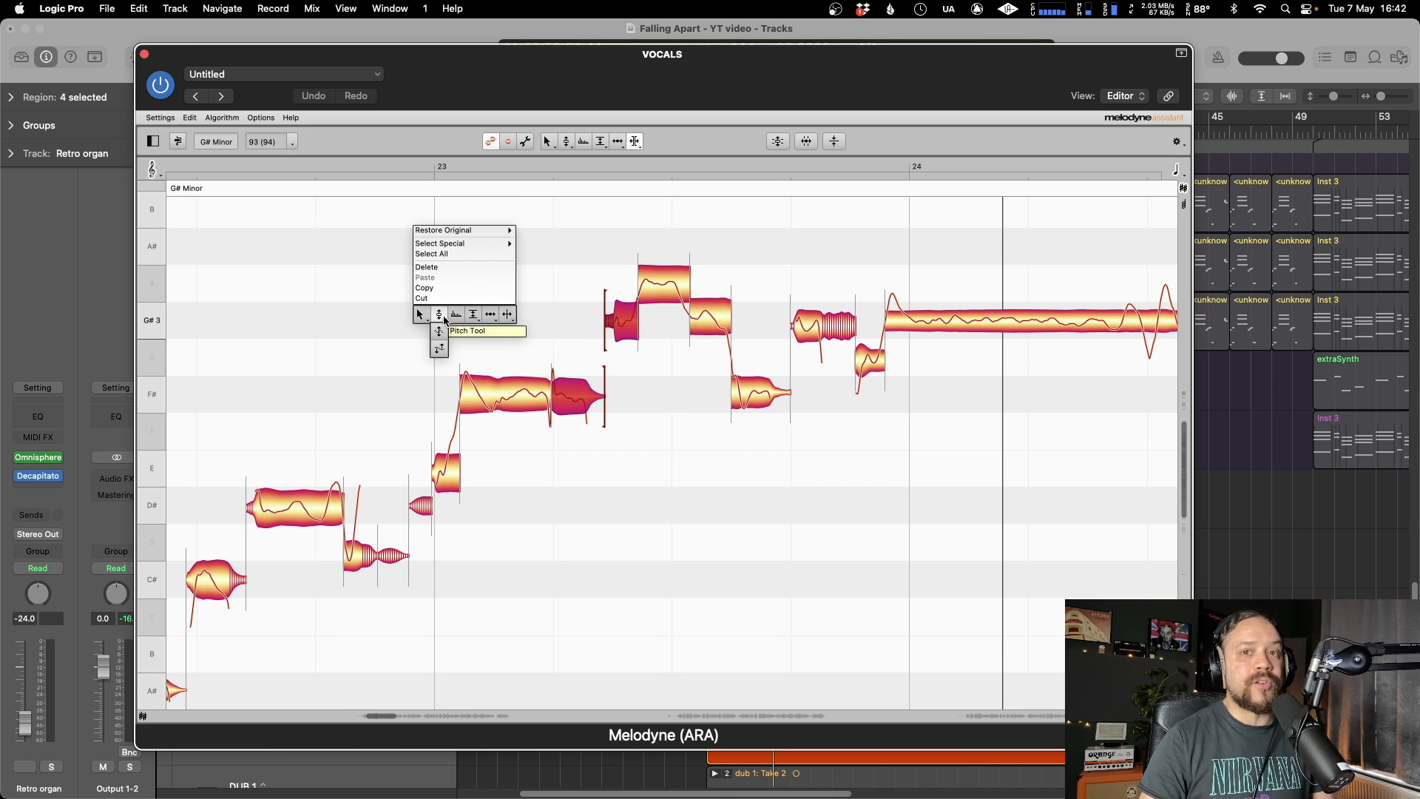
click(446, 318)
click(564, 206)
right_click(565, 207)
click(612, 207)
click(584, 404)
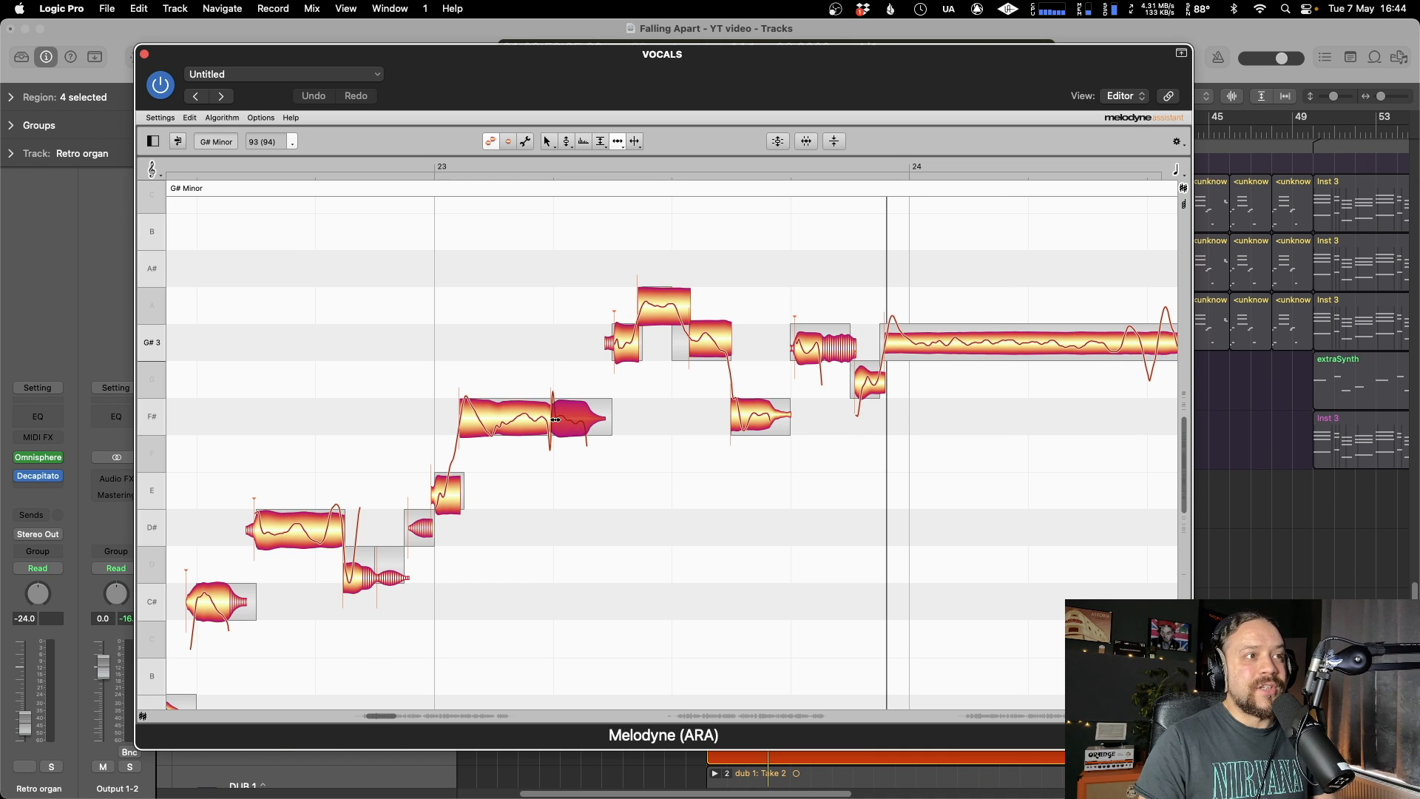
click(548, 418)
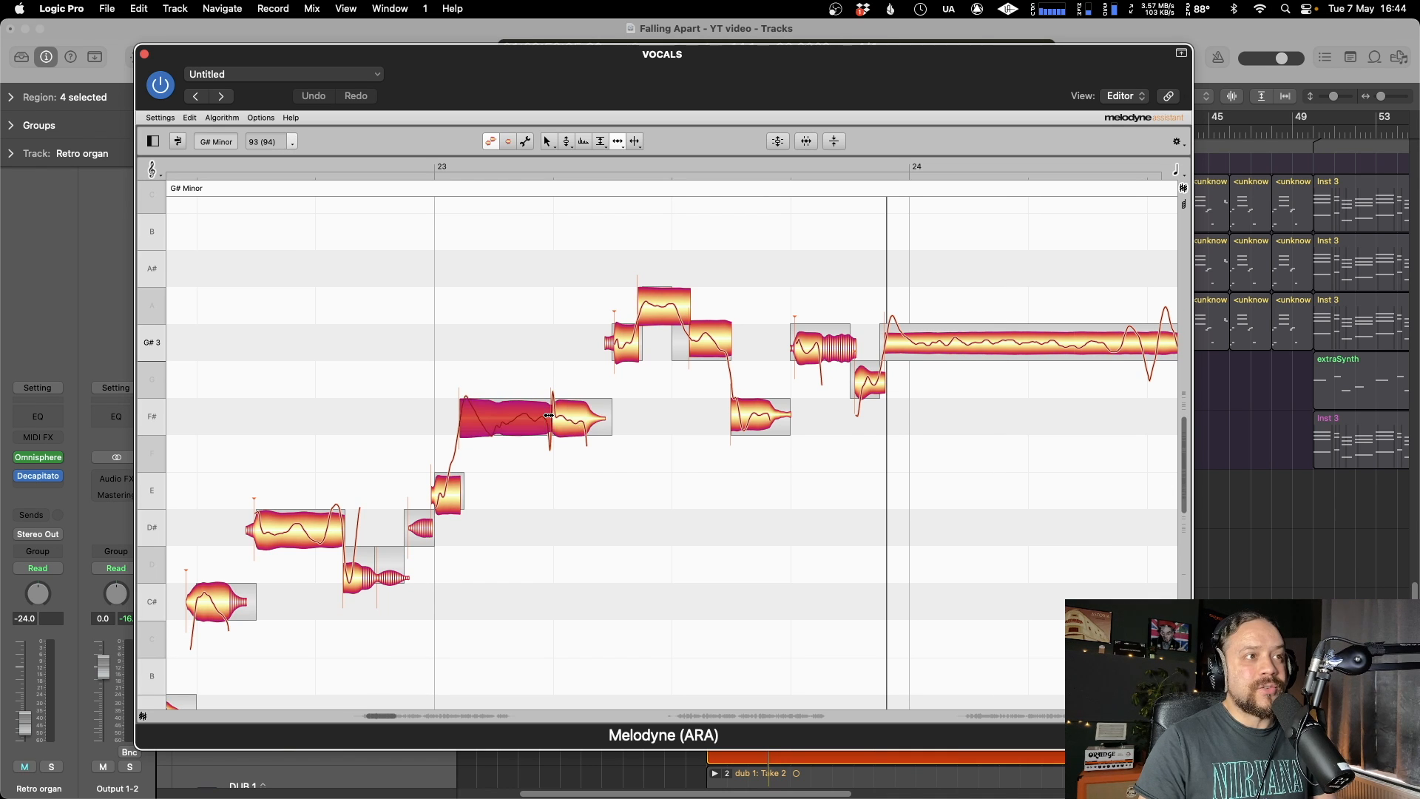
drag(554, 417, 503, 416)
drag(606, 417, 569, 418)
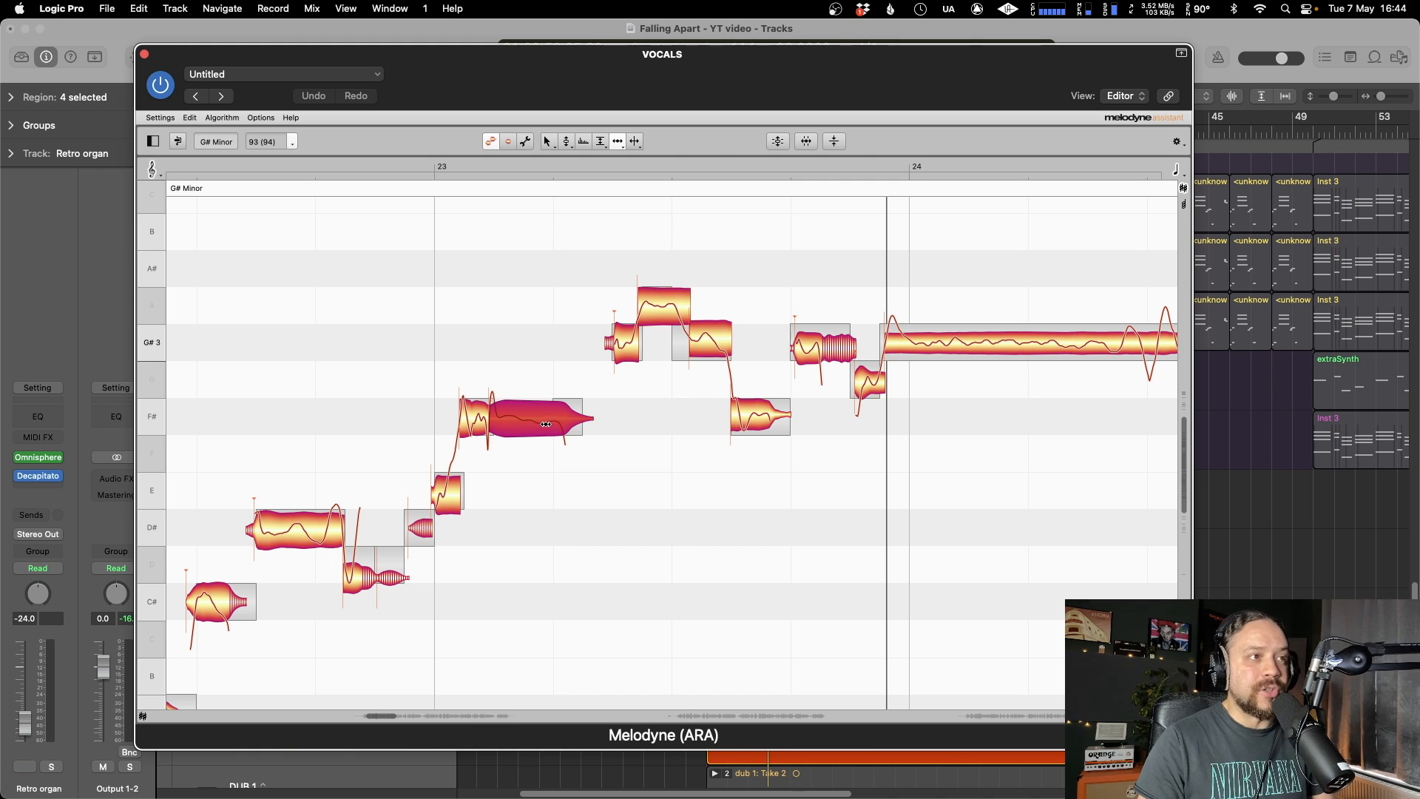
key(space)
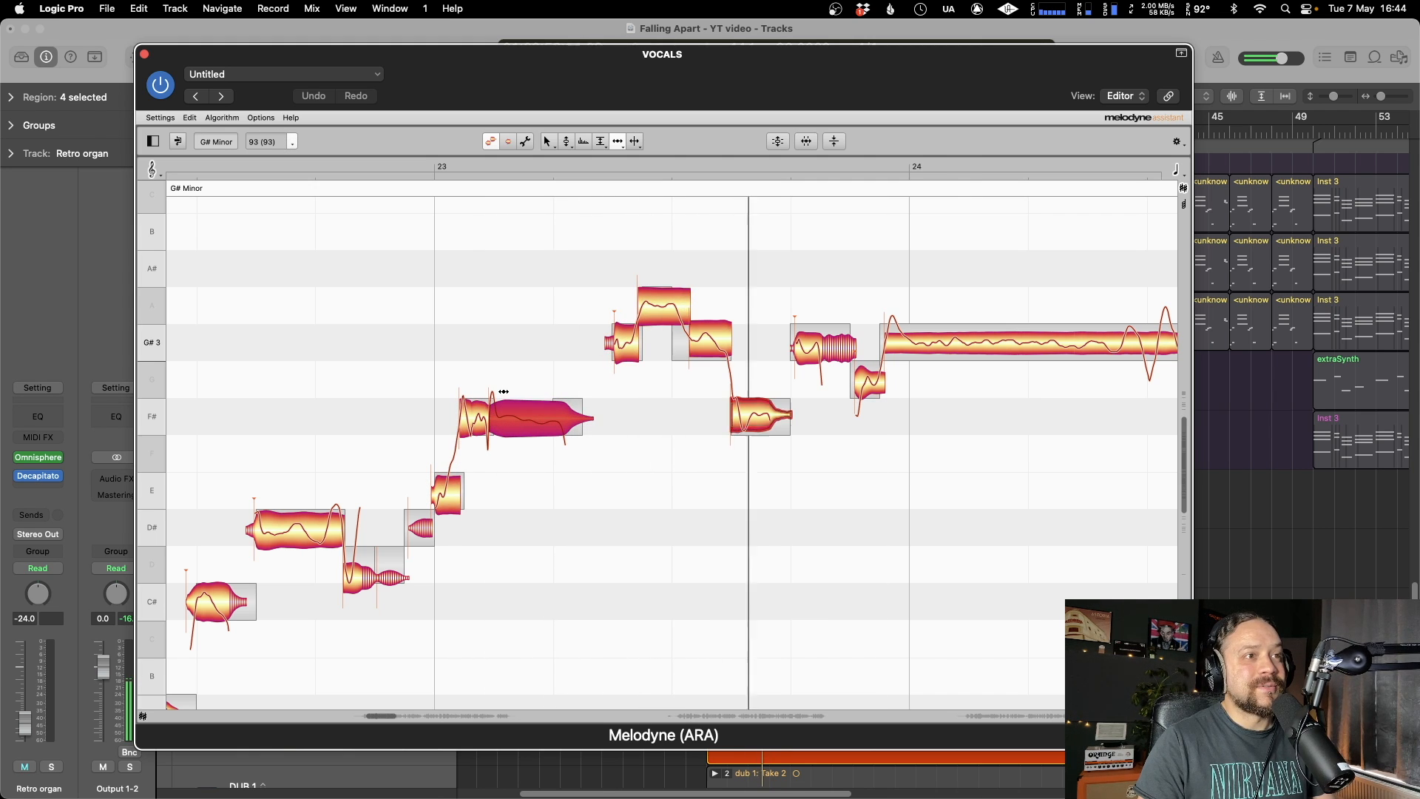
key(space)
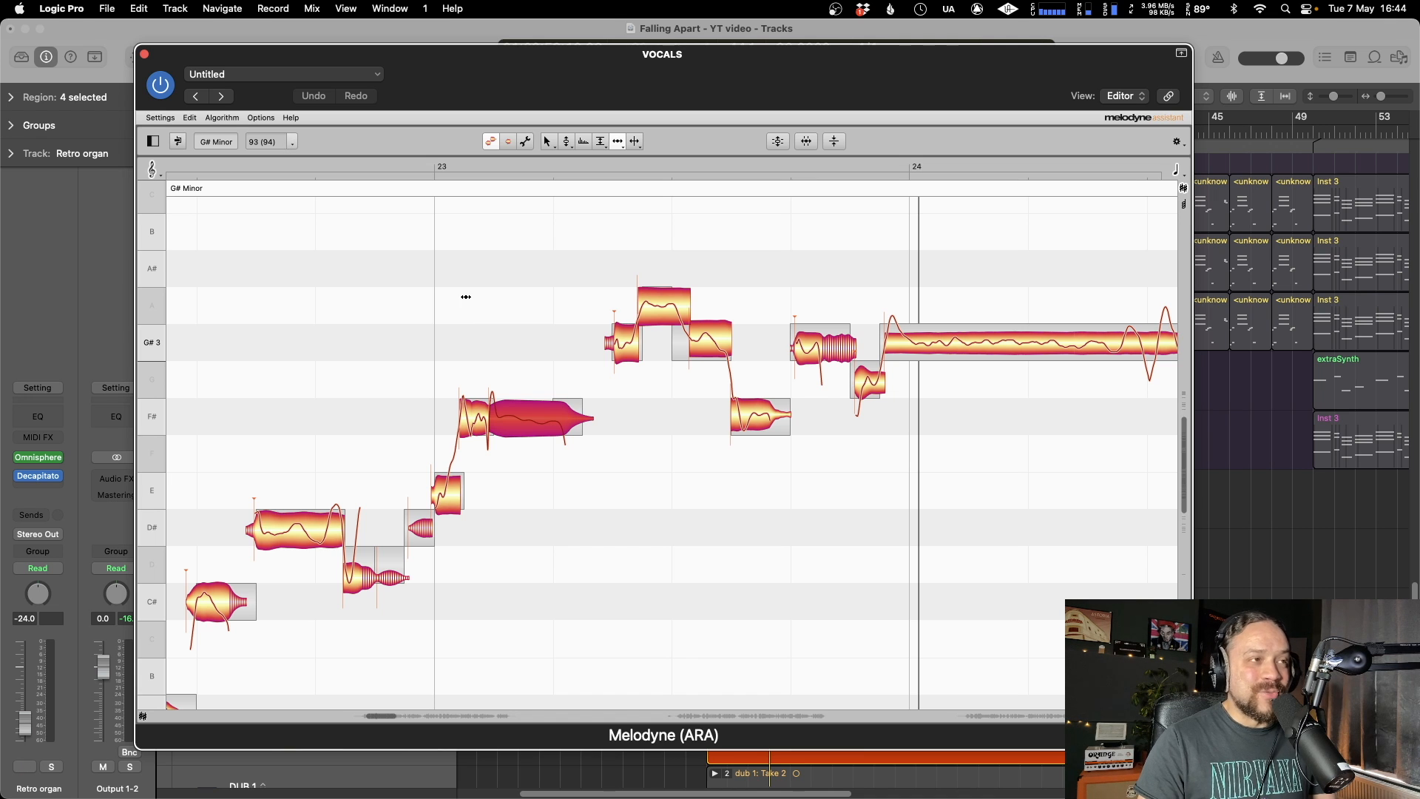
drag(462, 296, 741, 527)
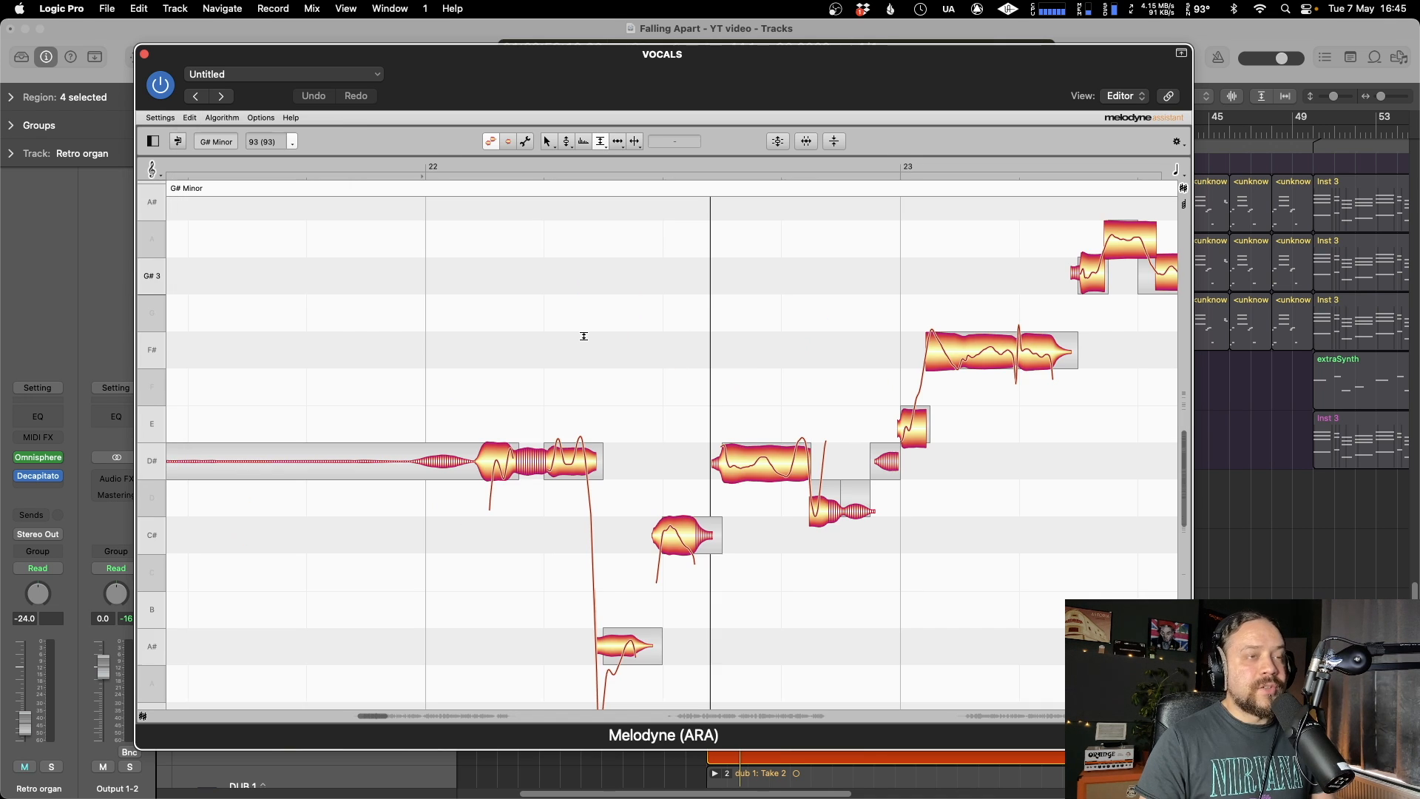
- Activate the Sibilant Balance Tool and play back the phrase in bar 22
right_click(585, 334)
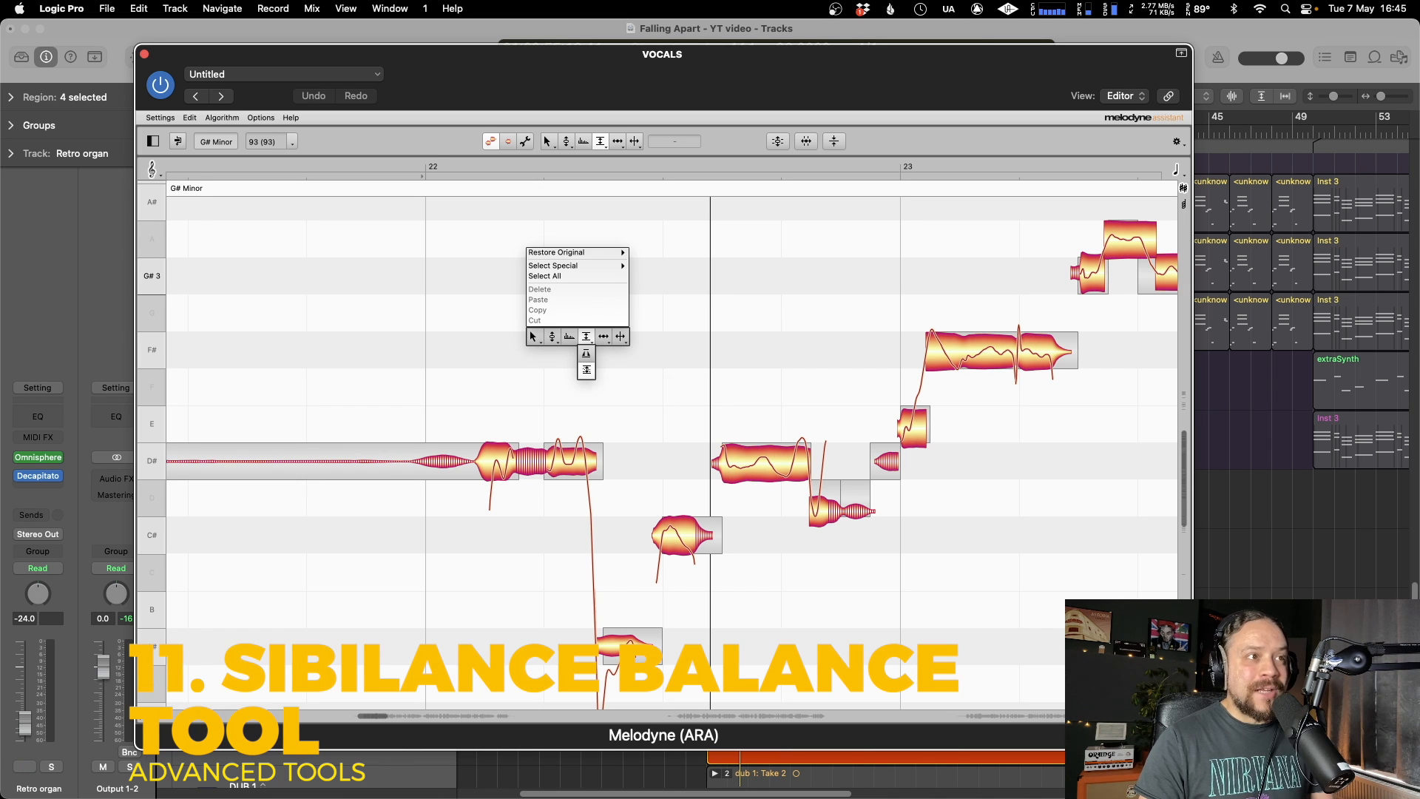
click(587, 369)
scroll(482, 414, left, 2)
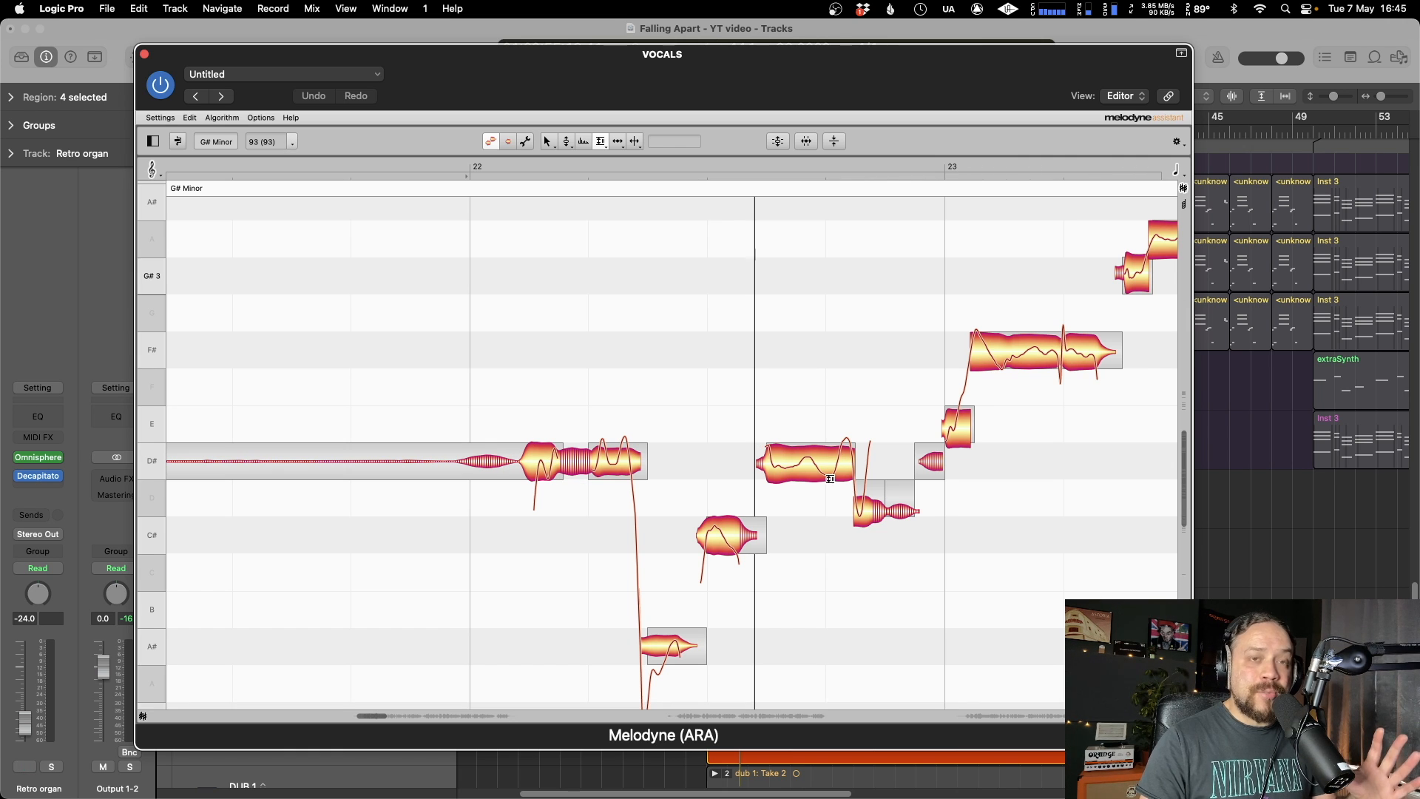
scroll(830, 478, up, 2)
scroll(830, 477, down, 3)
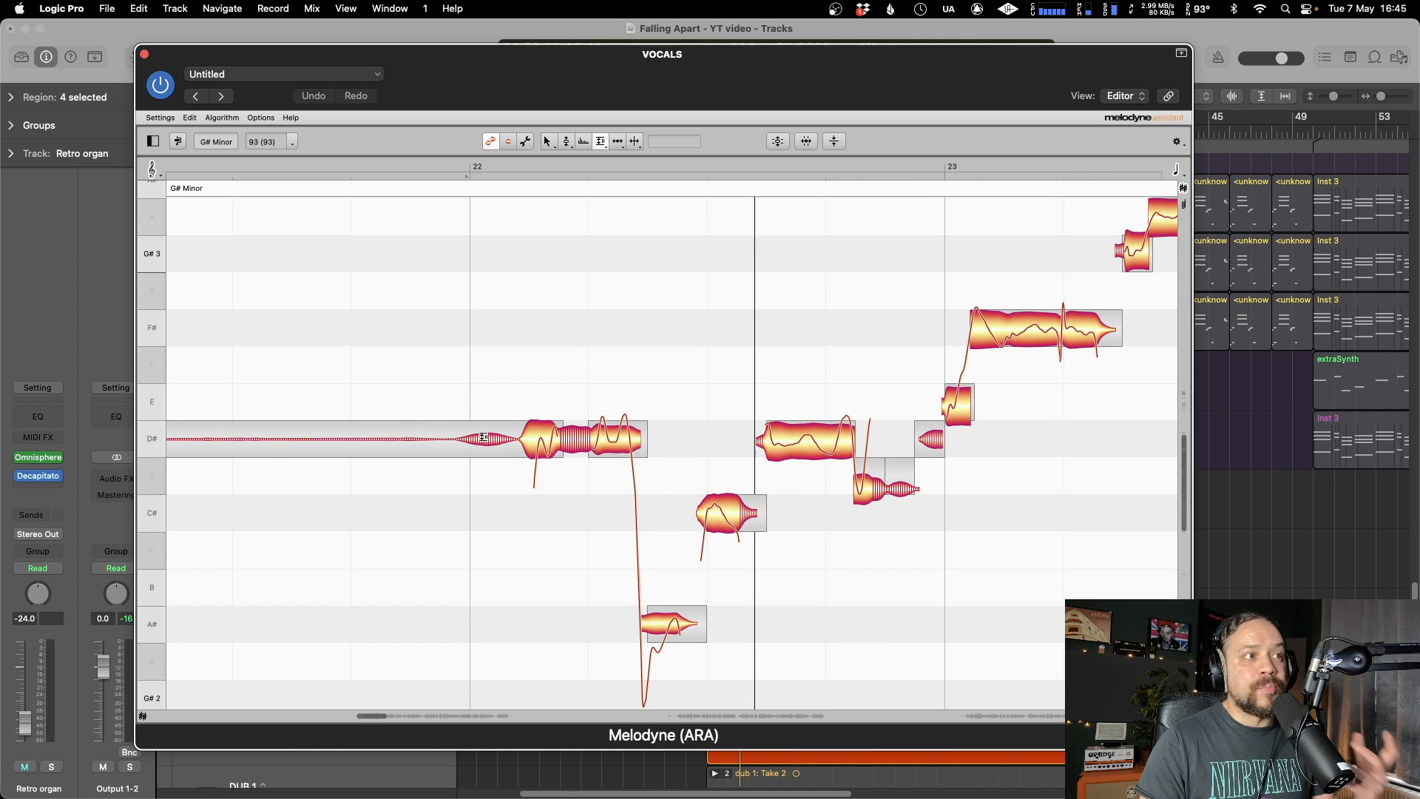
scroll(496, 417, up, 3)
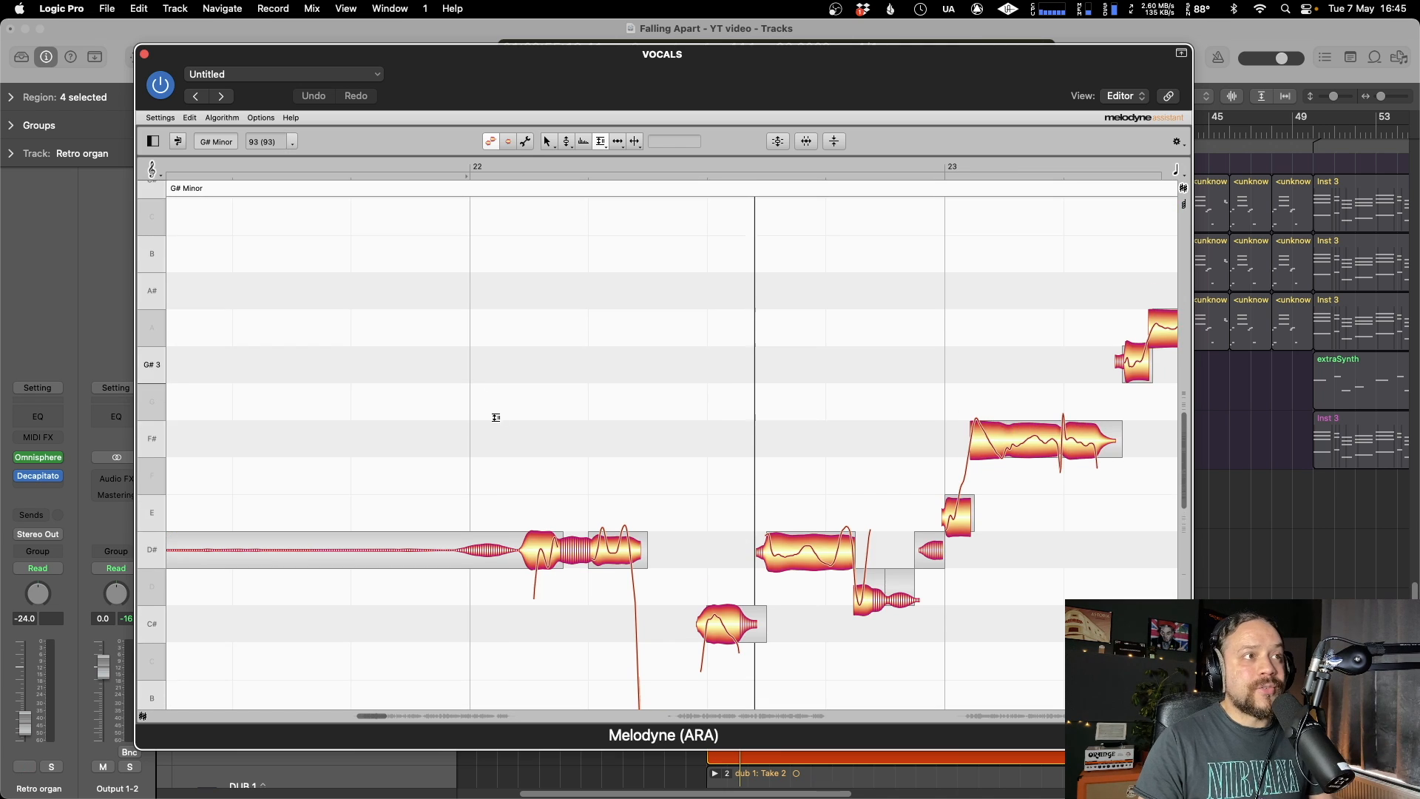
scroll(503, 425, down, 2)
scroll(502, 426, left, 1)
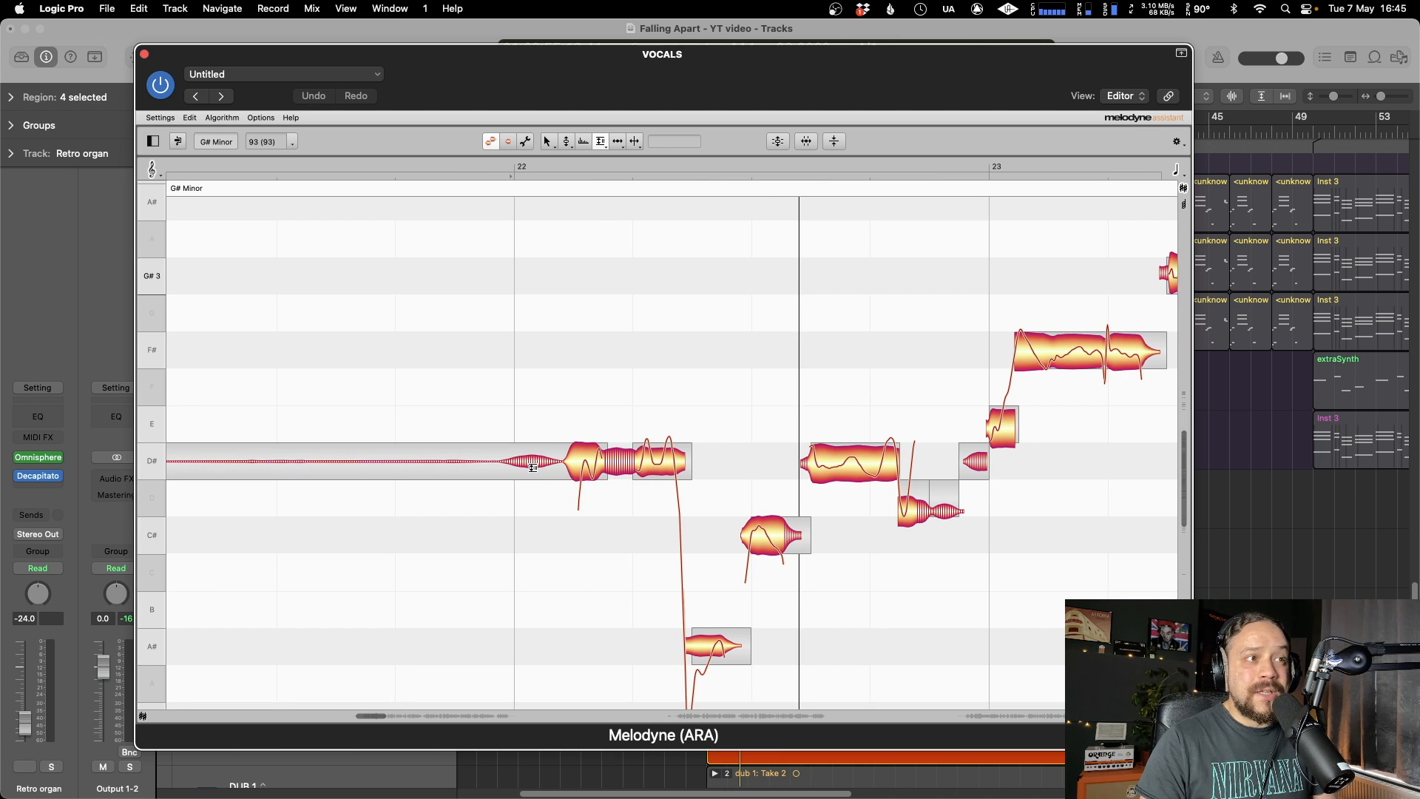
key(space)
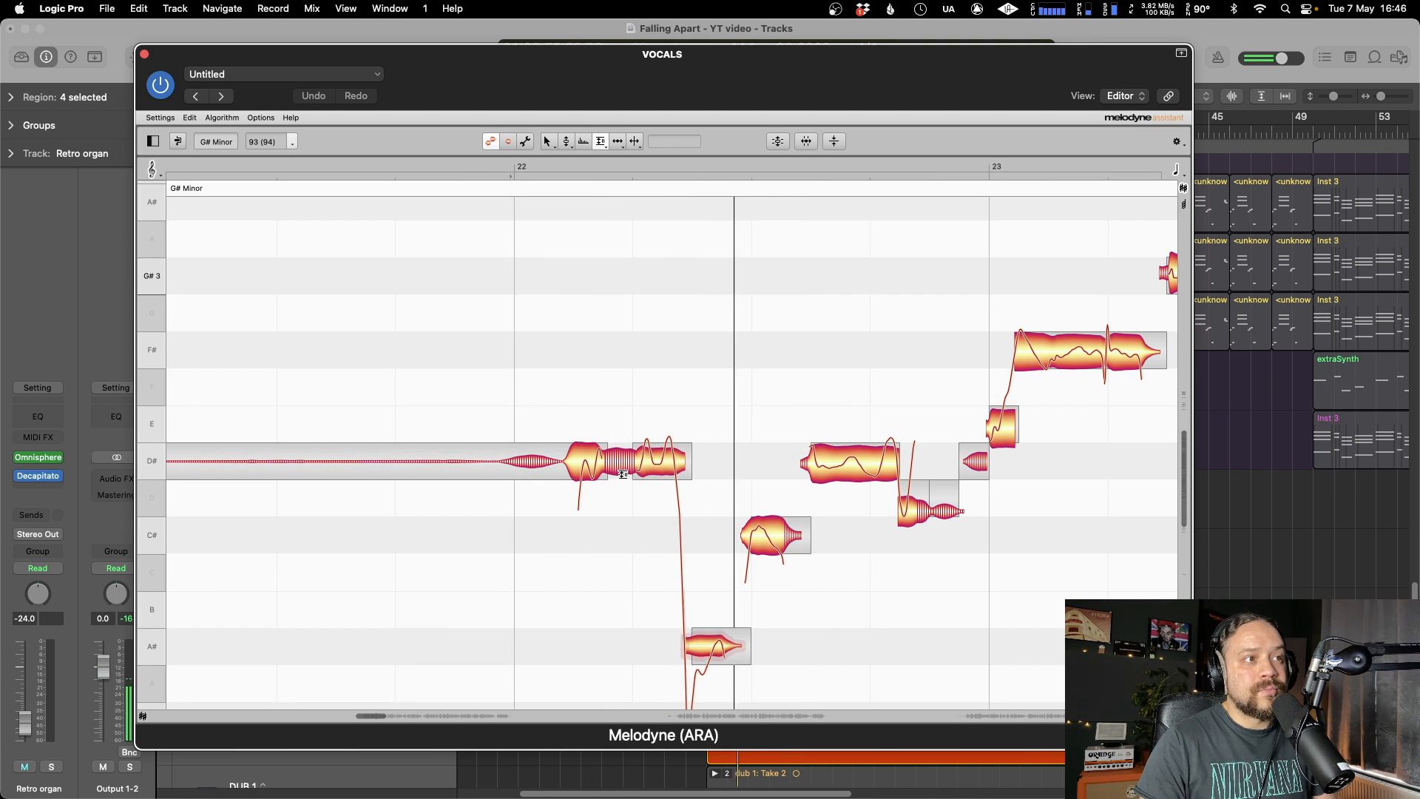
- Lower the sibilant balance of the second D# note in bar 22 to -100 %, play it back, and raise it to -59 %
click(621, 464)
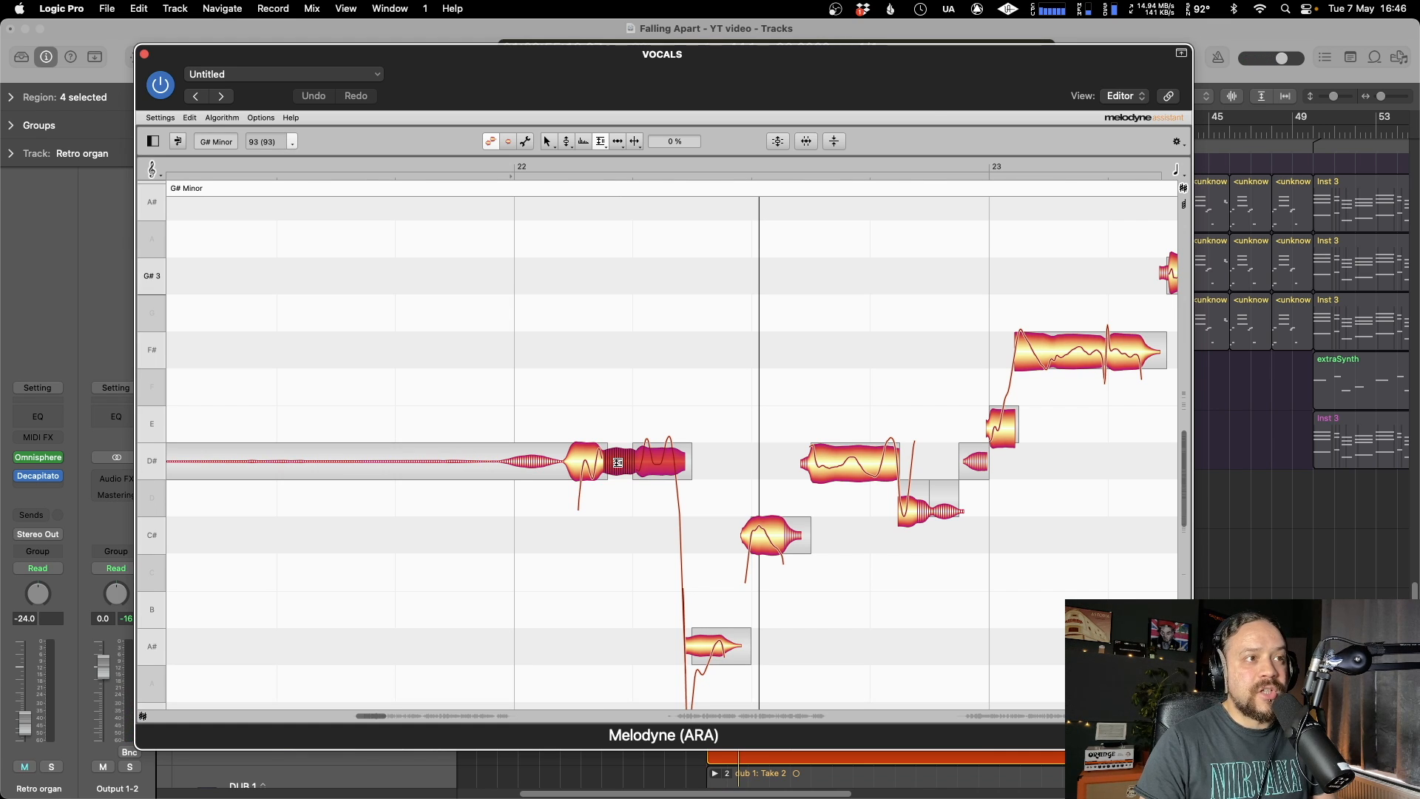
click(618, 463)
drag(618, 462, 623, 539)
key(space)
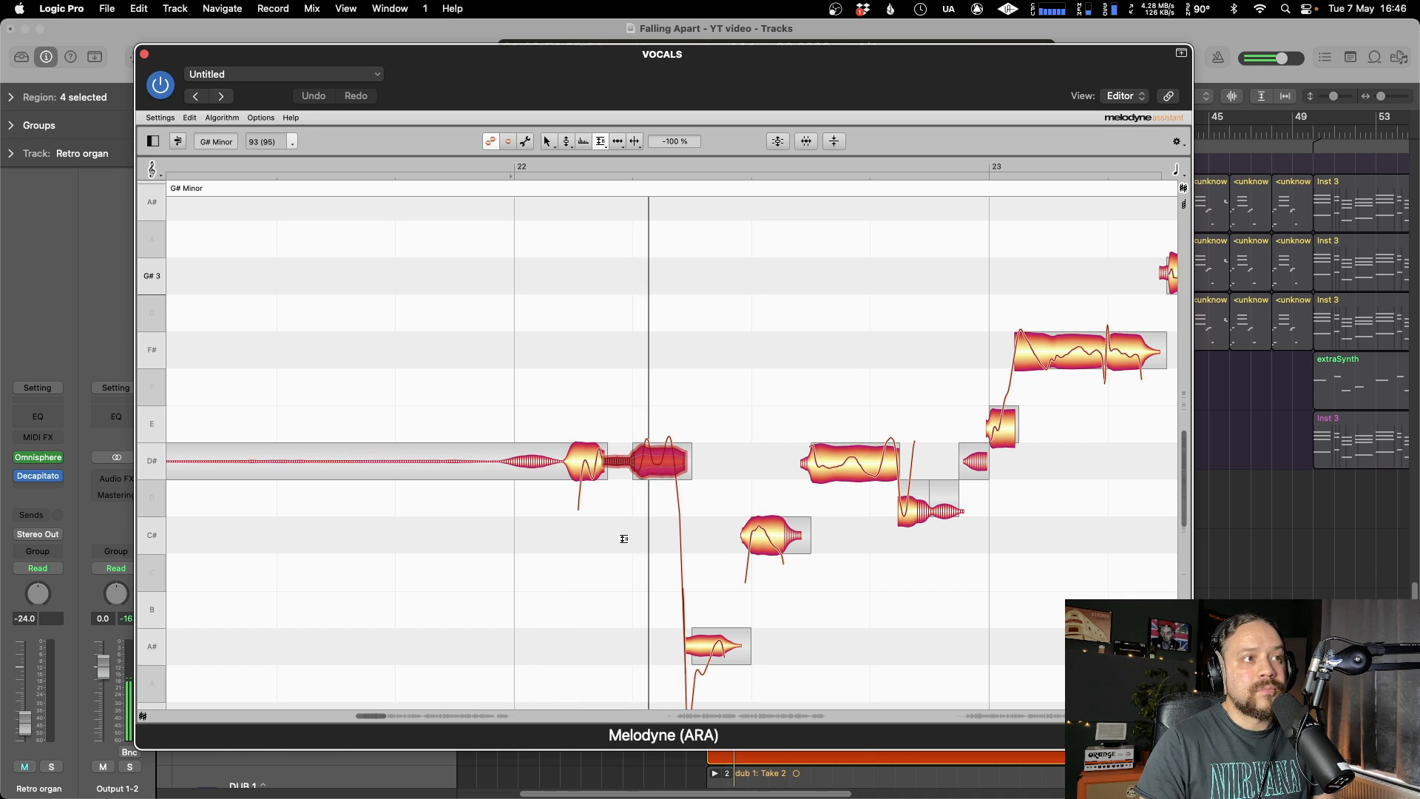
drag(621, 512, 625, 471)
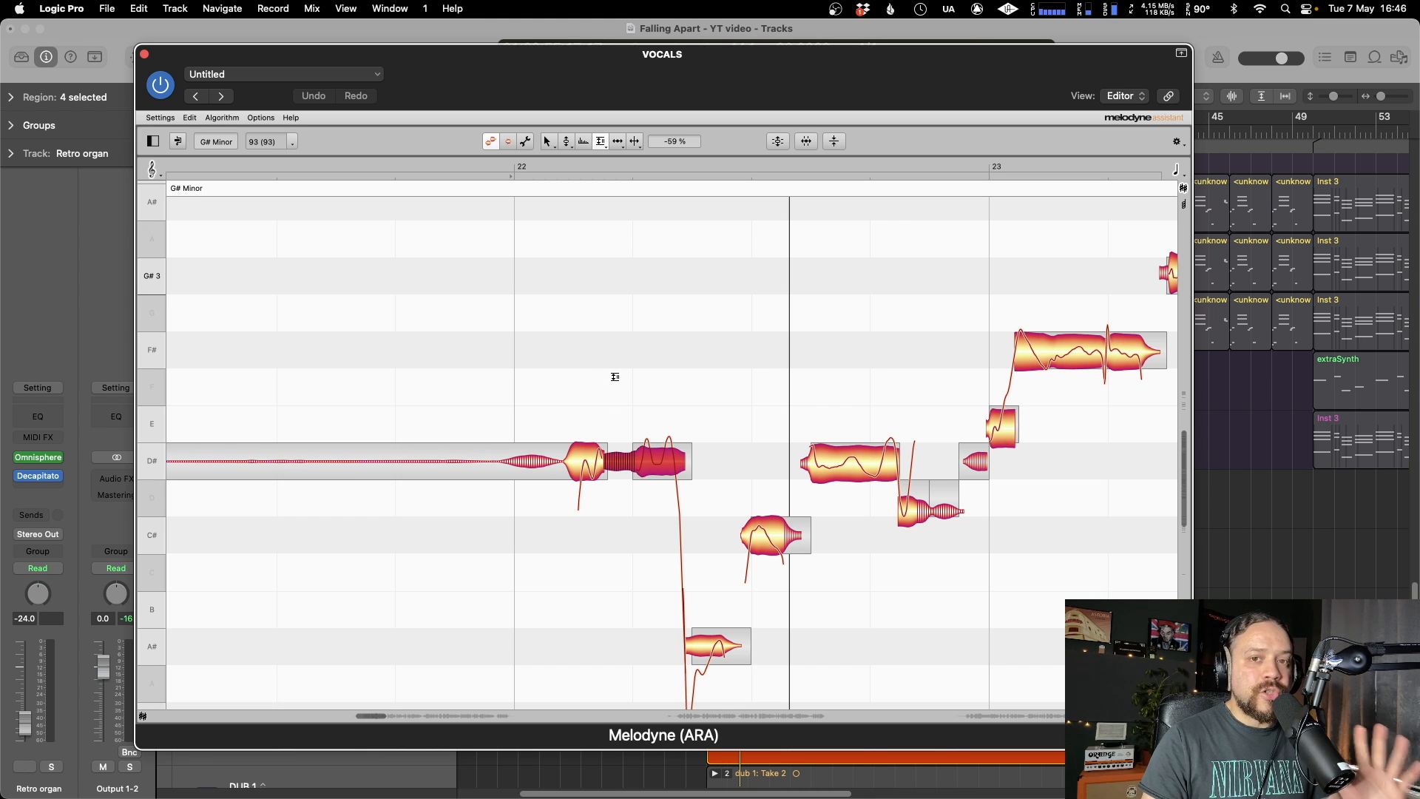
- Try a fade-in across the whole long D# note late in bar 22 with the Fade Tool, play it back, and remove the fade
right_click(620, 349)
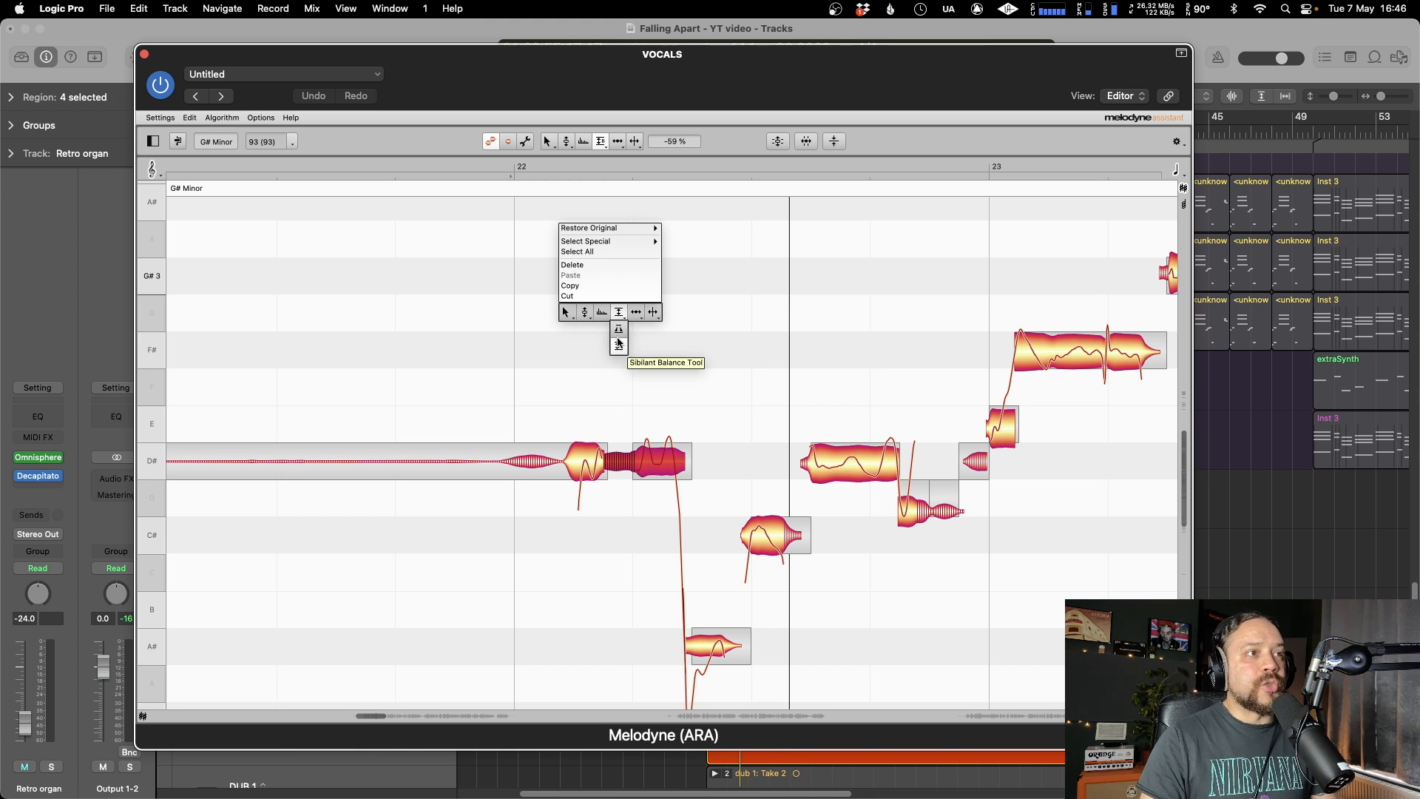
click(619, 334)
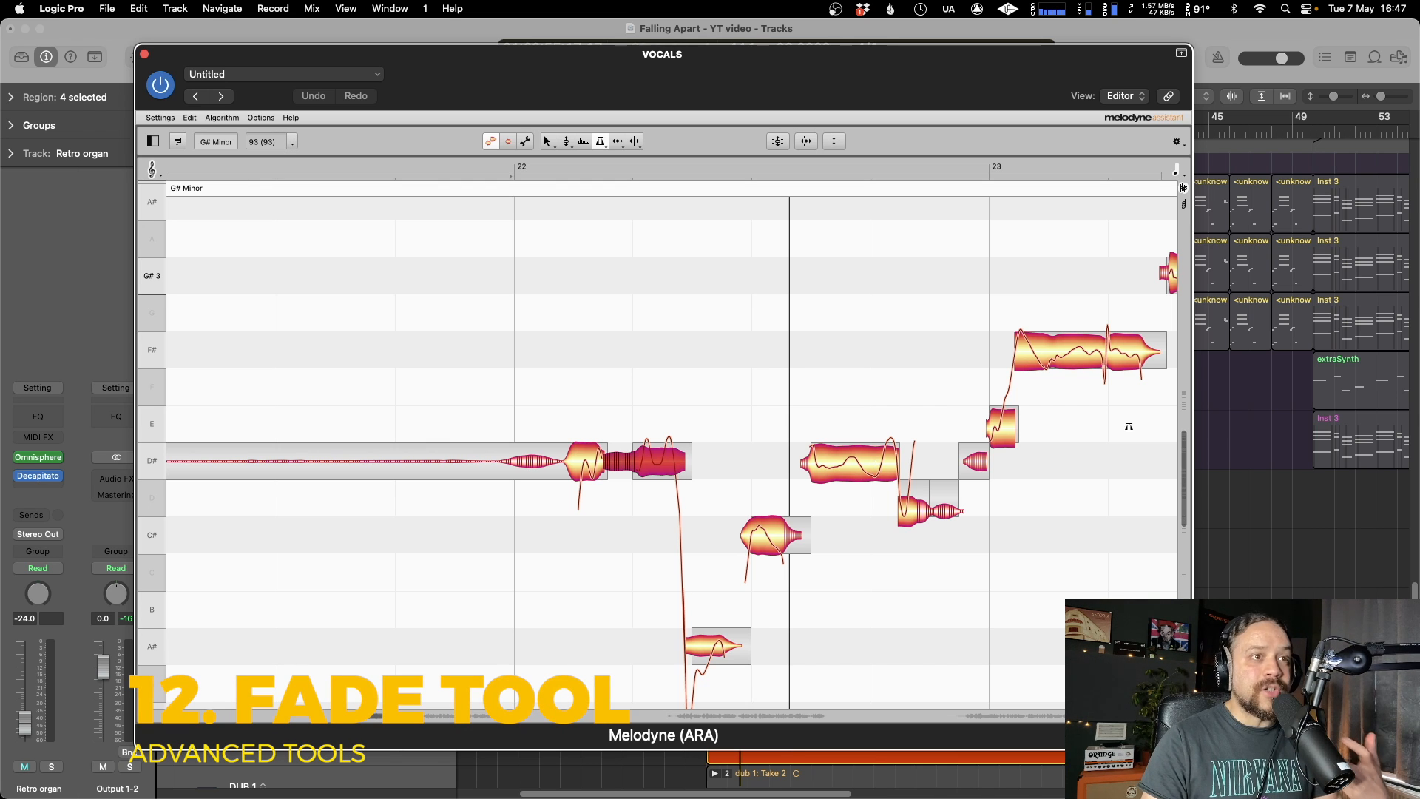
click(809, 460)
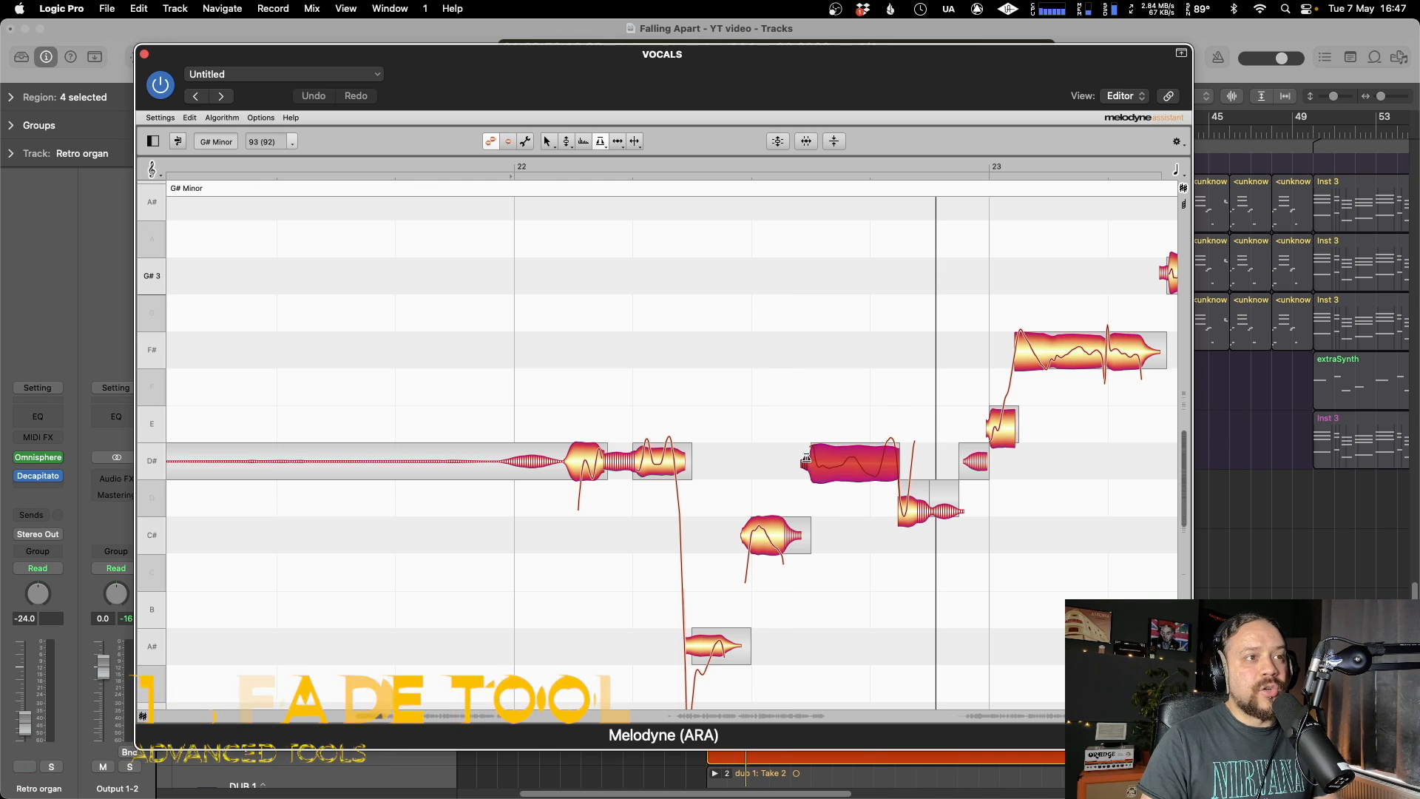
drag(809, 460, 904, 460)
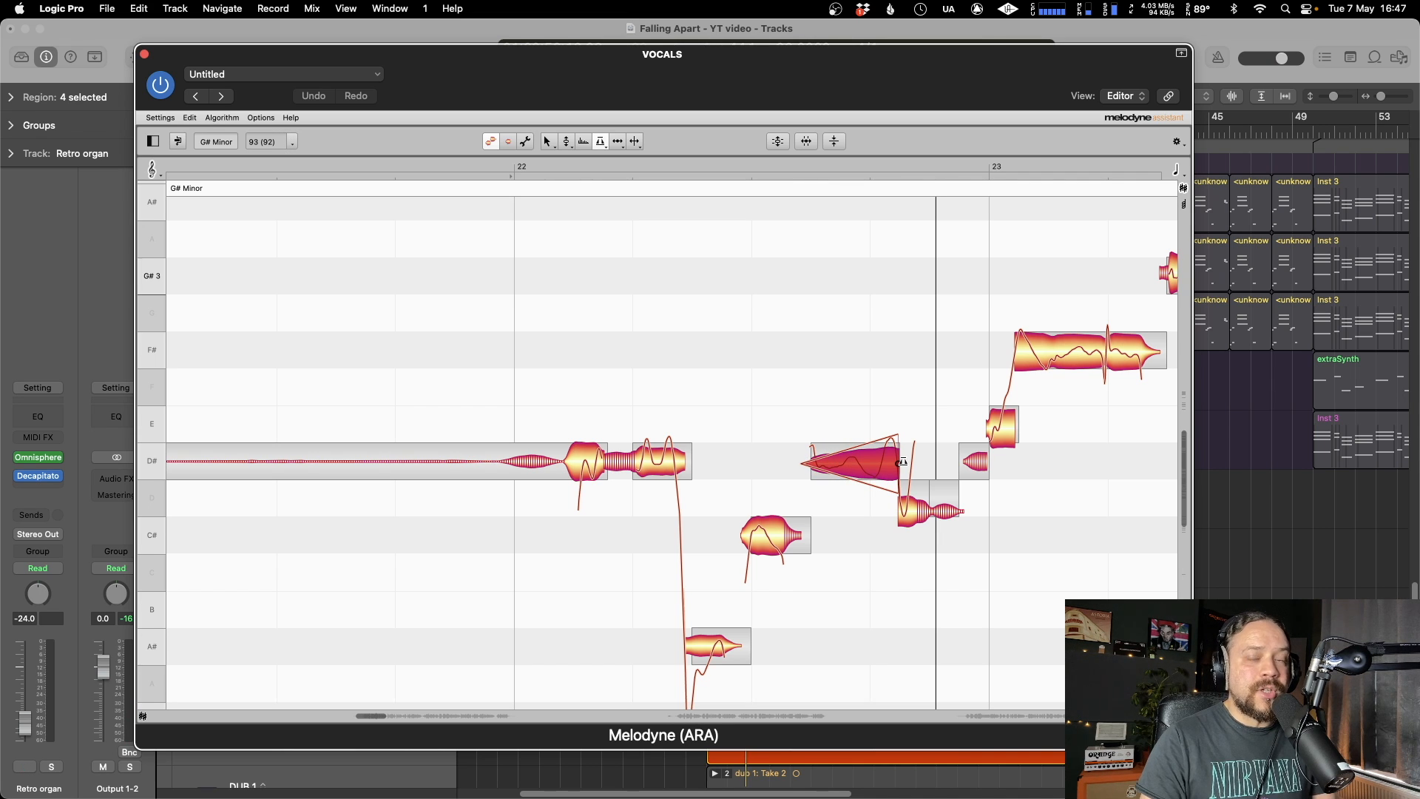
key(space)
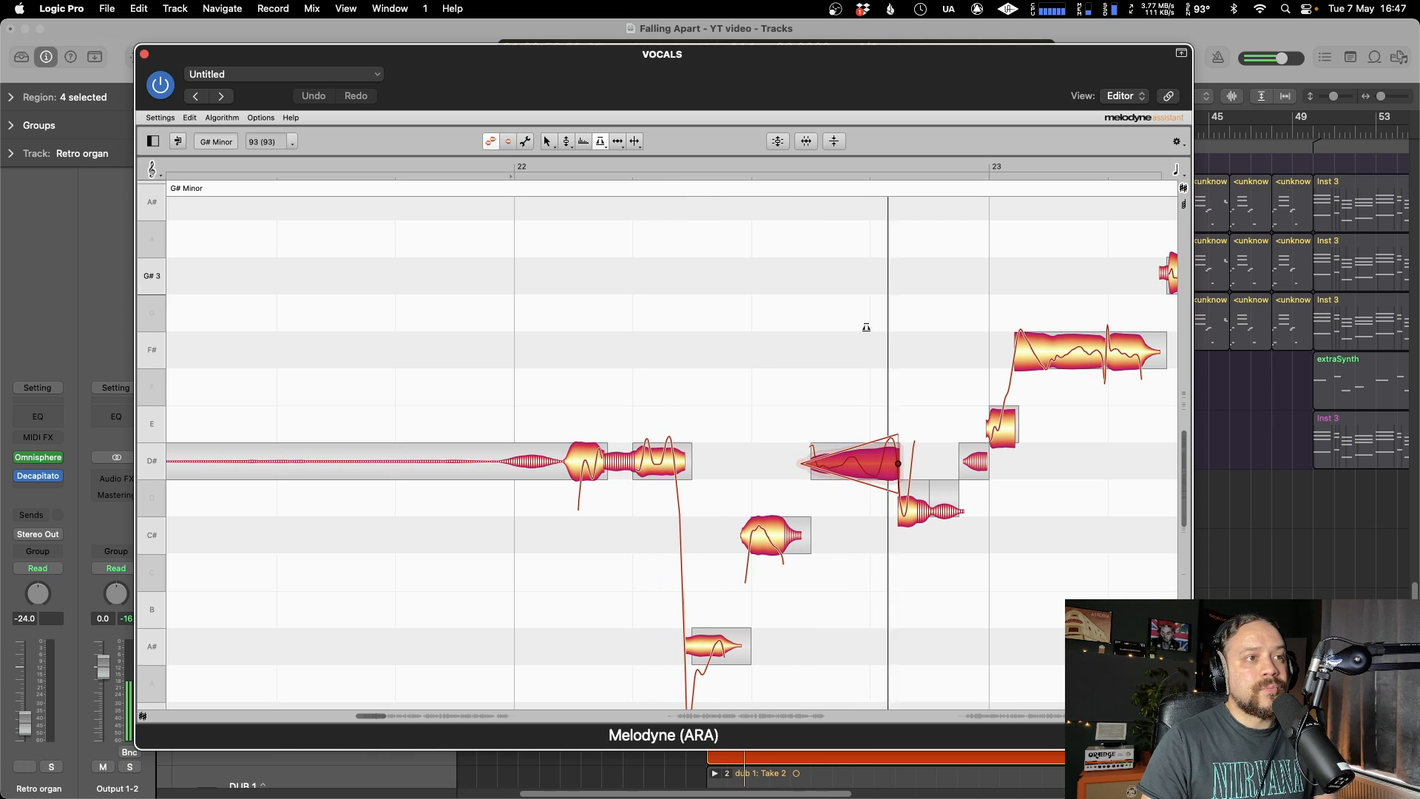
key(space)
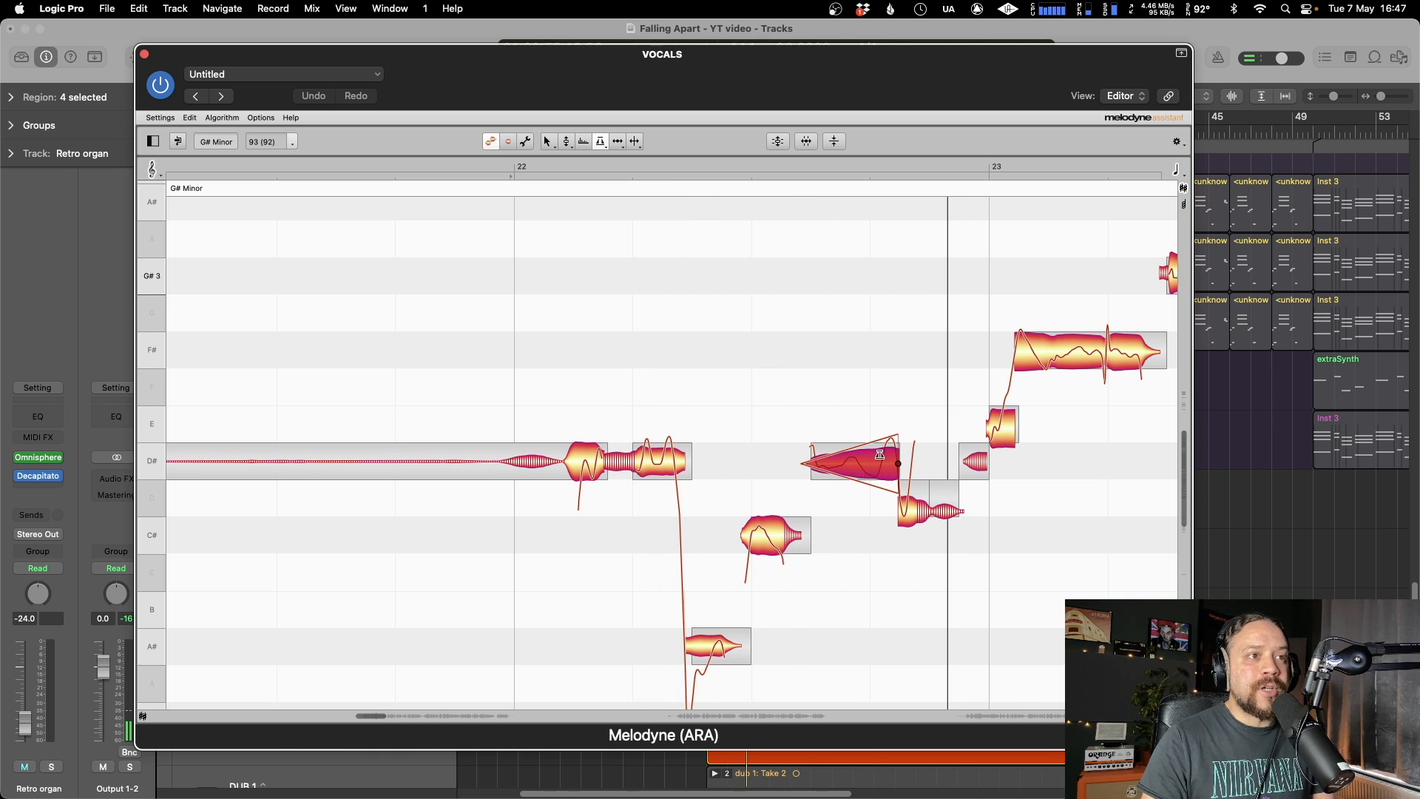
drag(880, 454, 808, 453)
key(space)
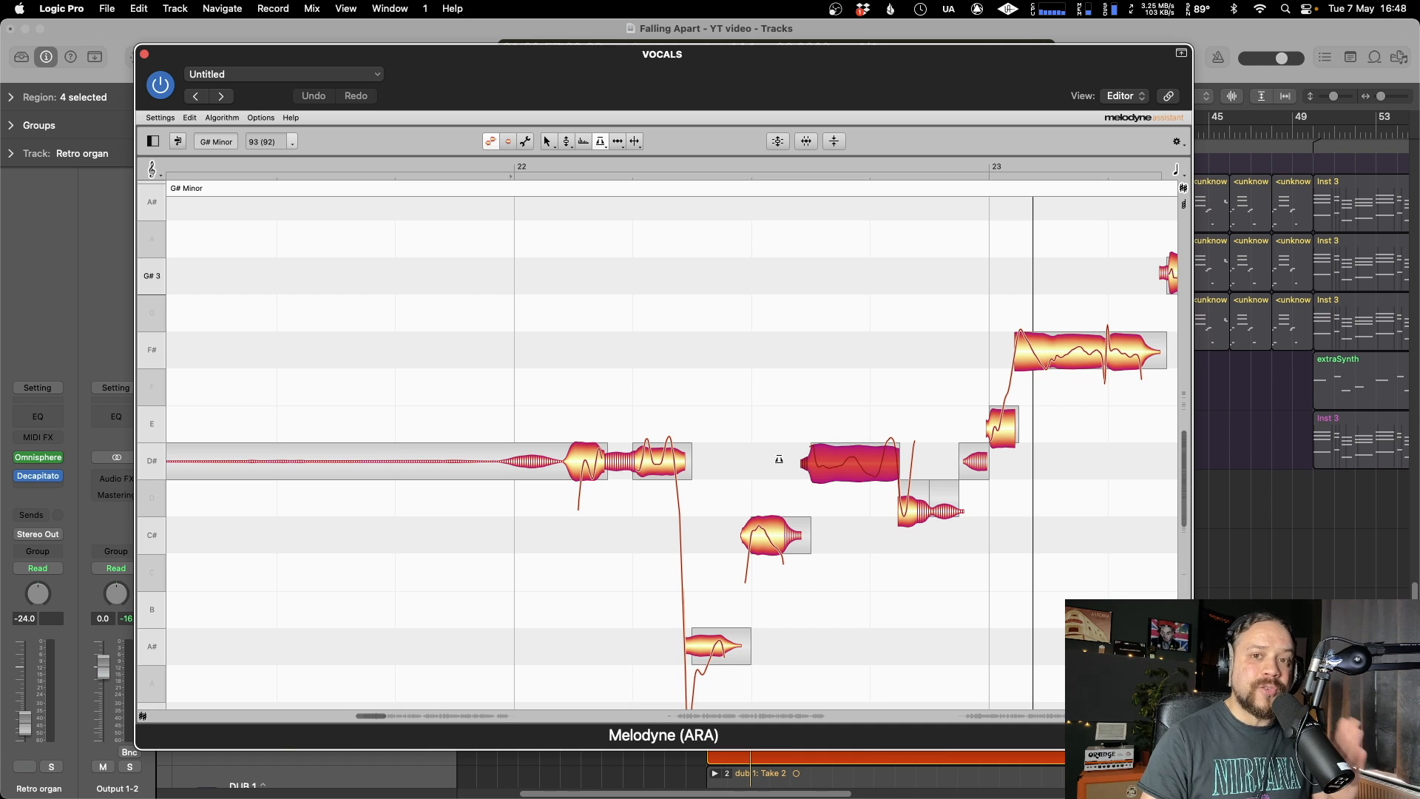
- Lower the long D# note late in bar 22 to -21.24 dB with the Amplitude Tool and play it back
right_click(609, 345)
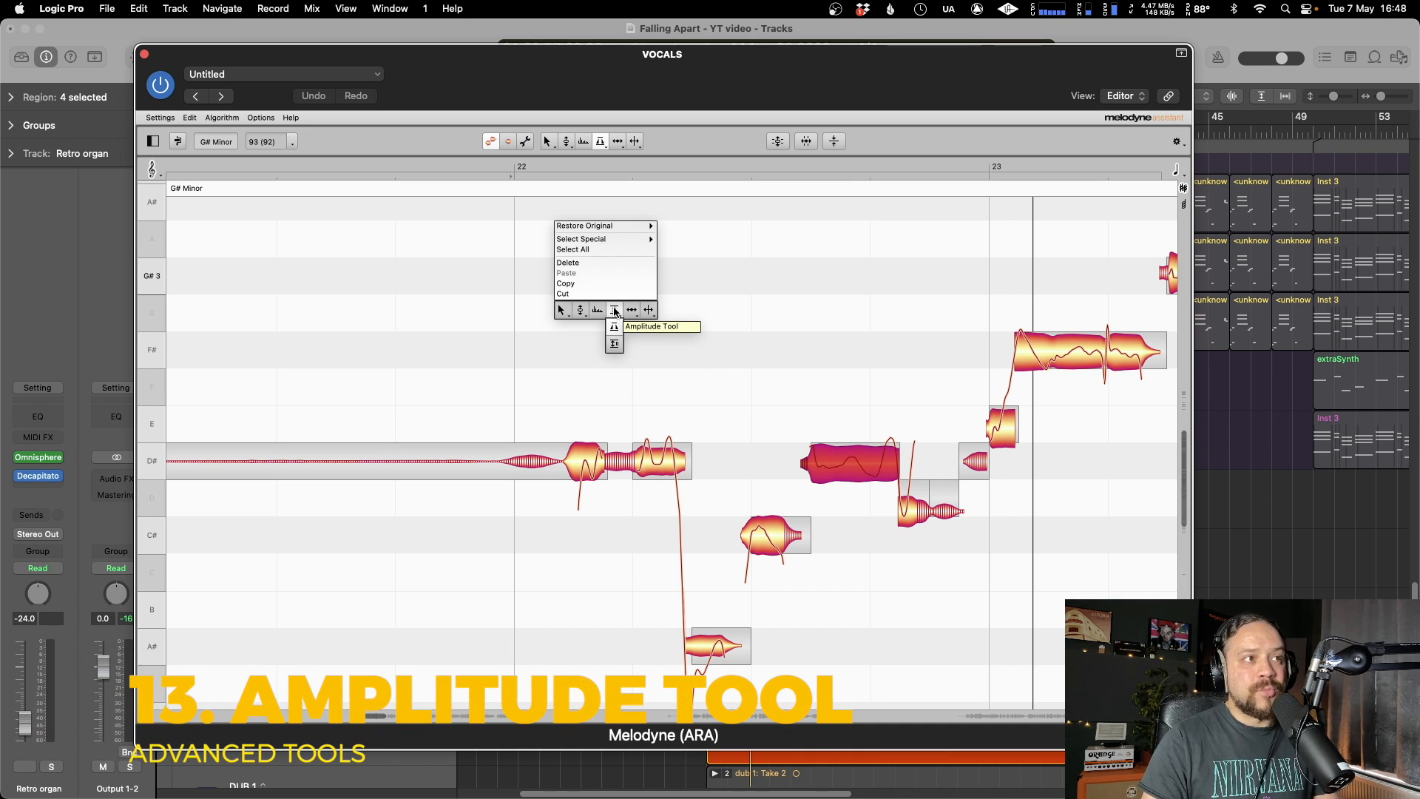
click(615, 311)
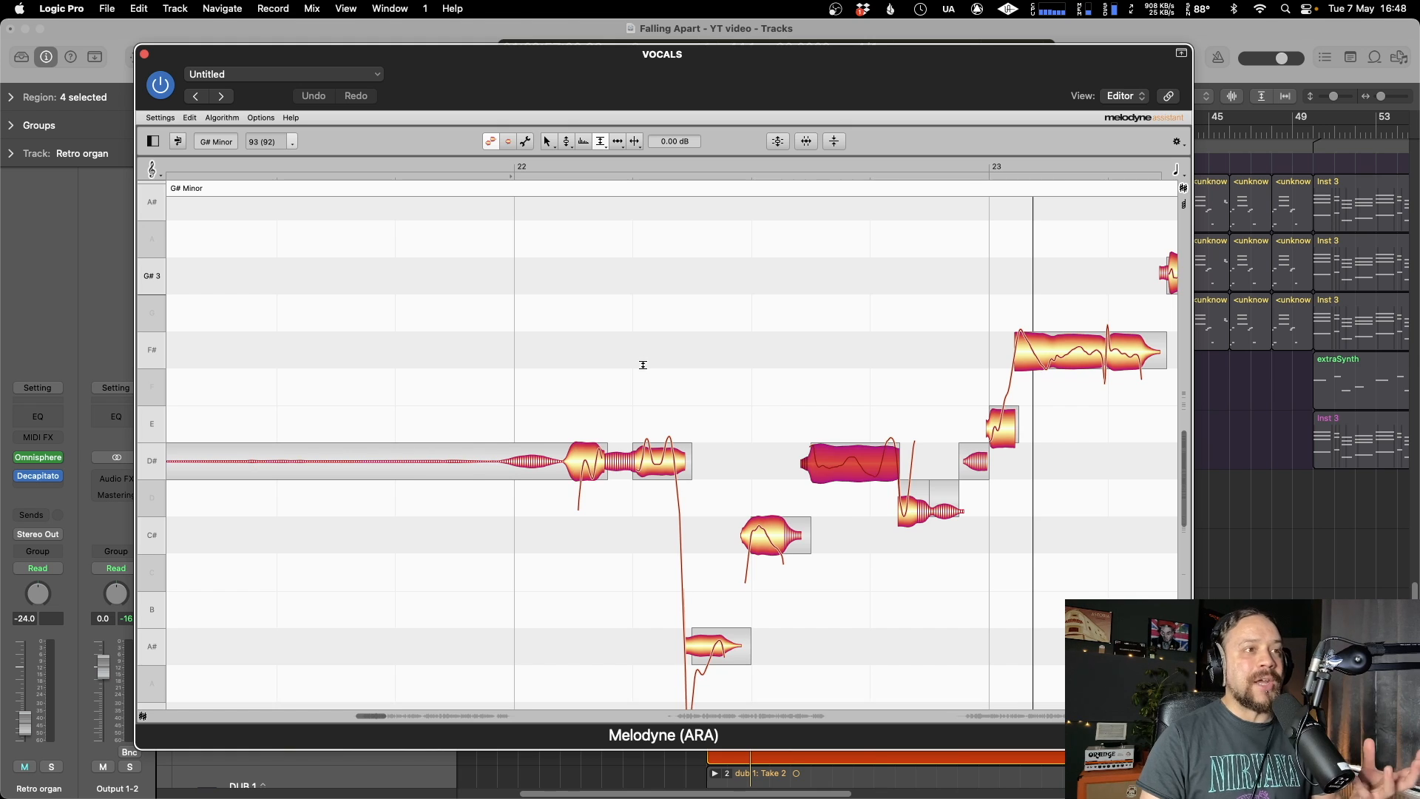
scroll(642, 364, right, 3)
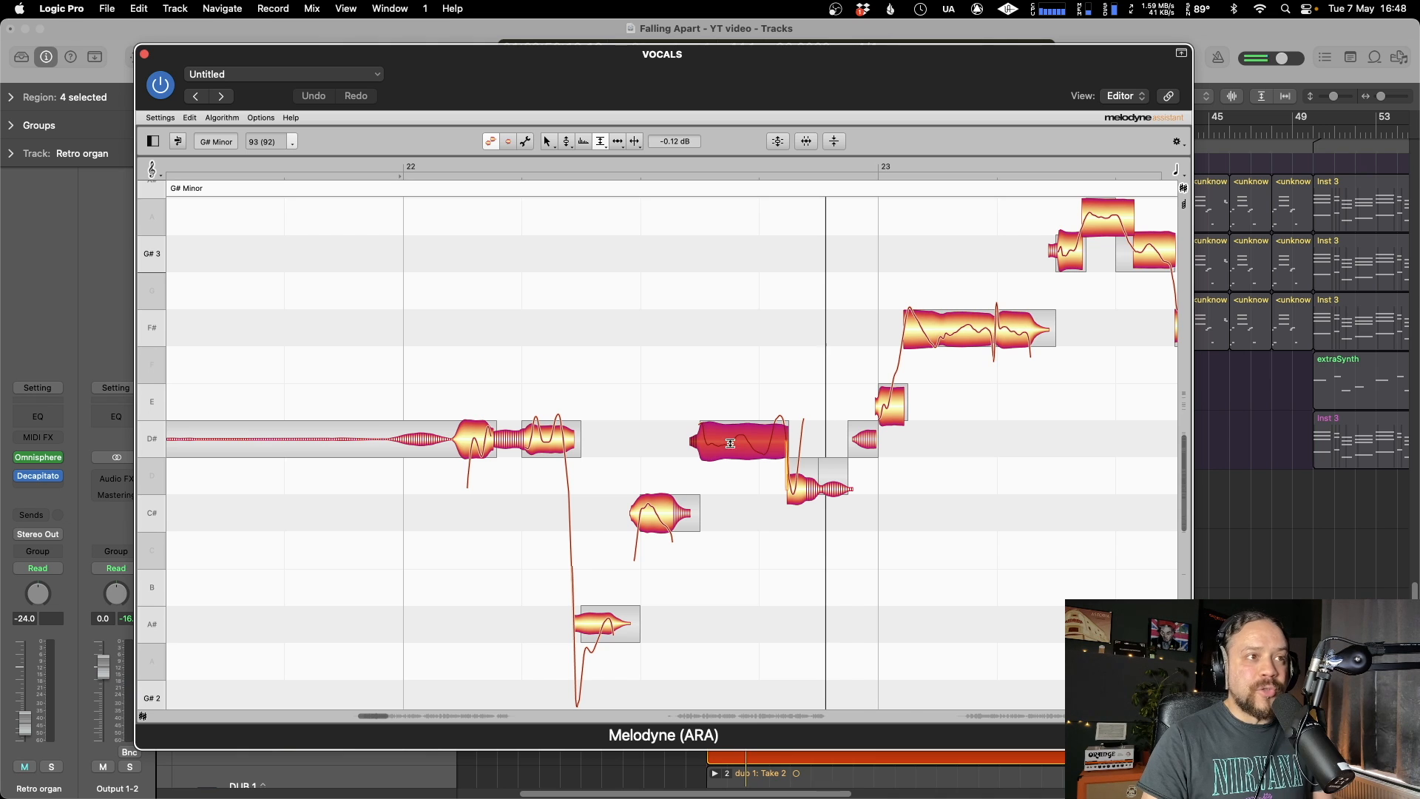
drag(730, 443, 733, 573)
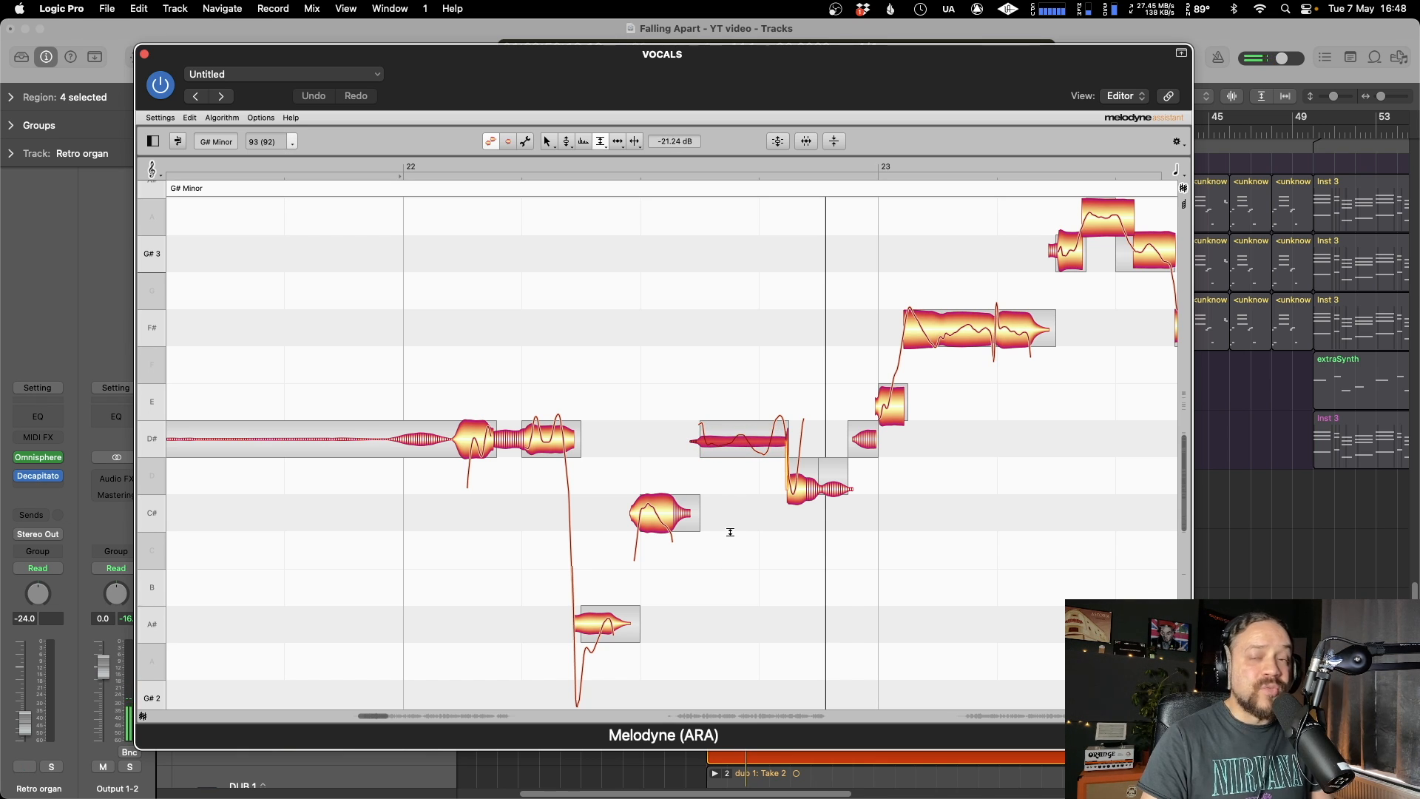
key(space)
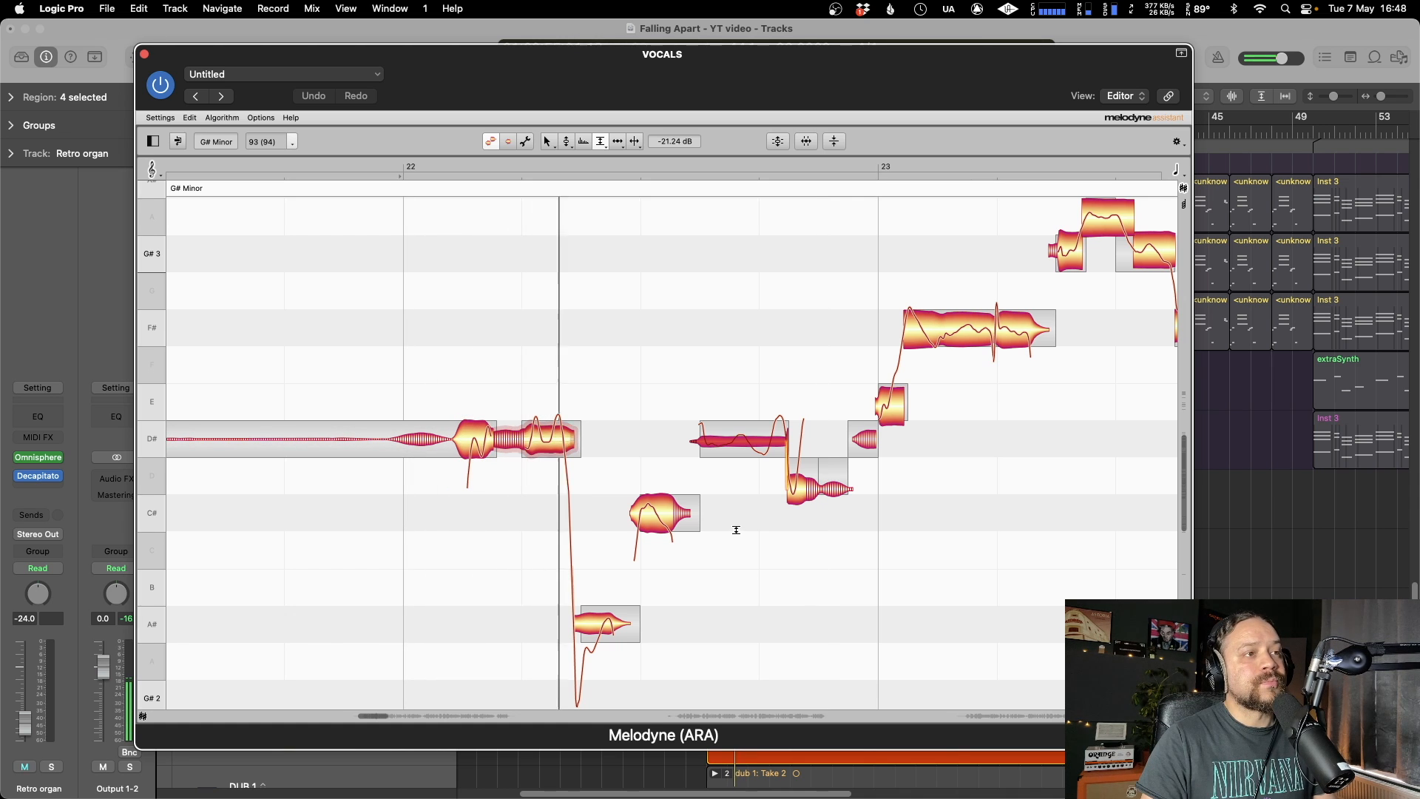
key(space)
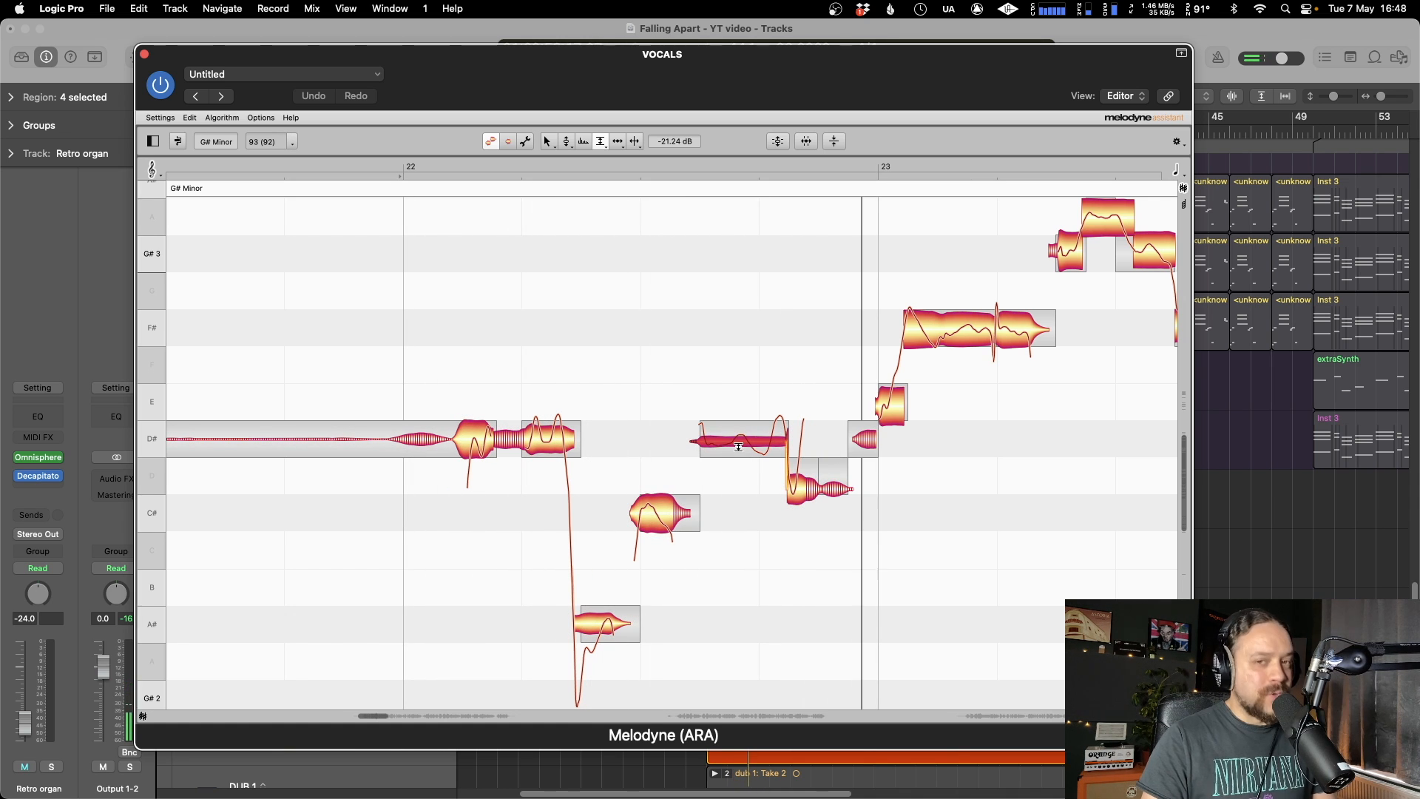
- Raise the long D# note late in bar 22 to +12.96 dB, play it back, and set it to -0.36 dB
key(space)
drag(742, 443, 739, 310)
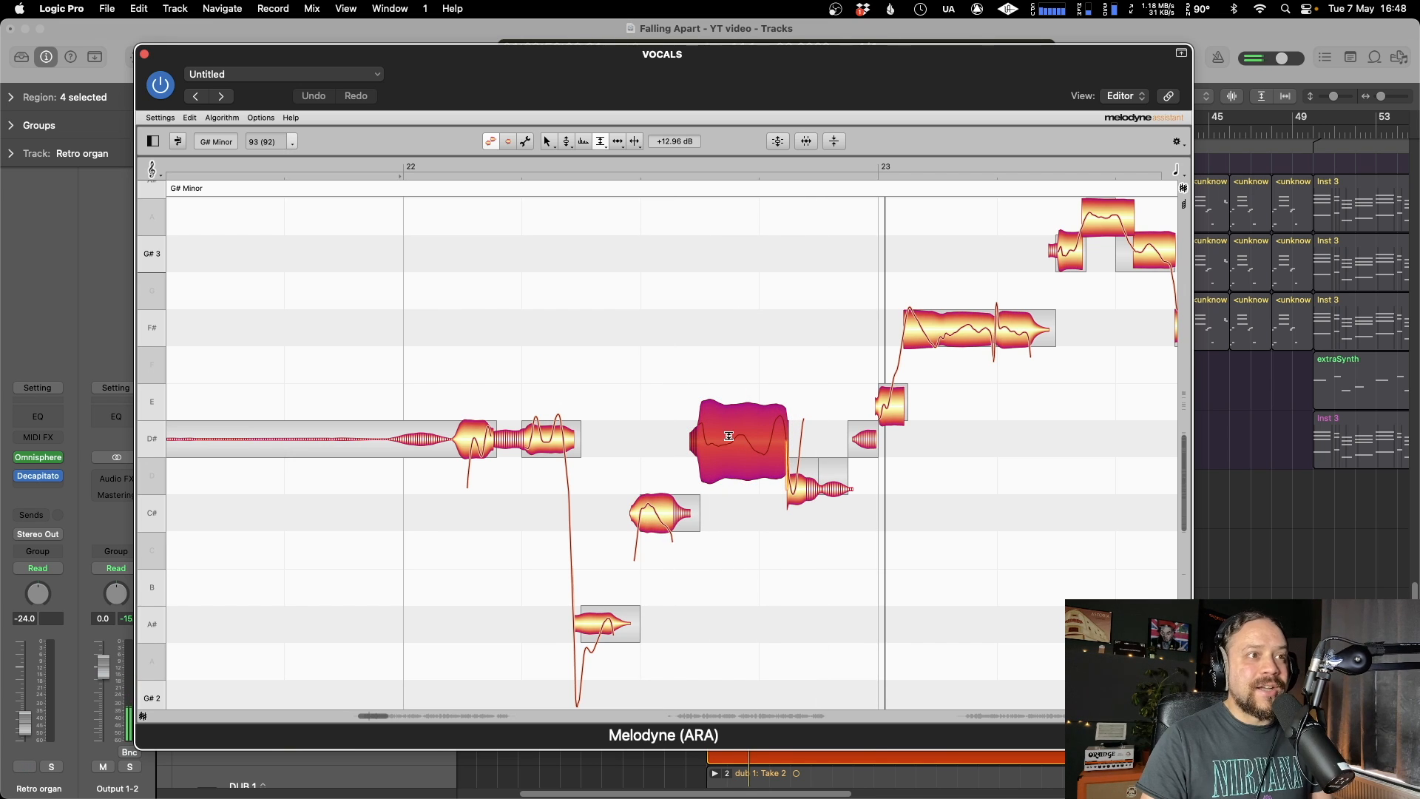
drag(728, 435, 729, 457)
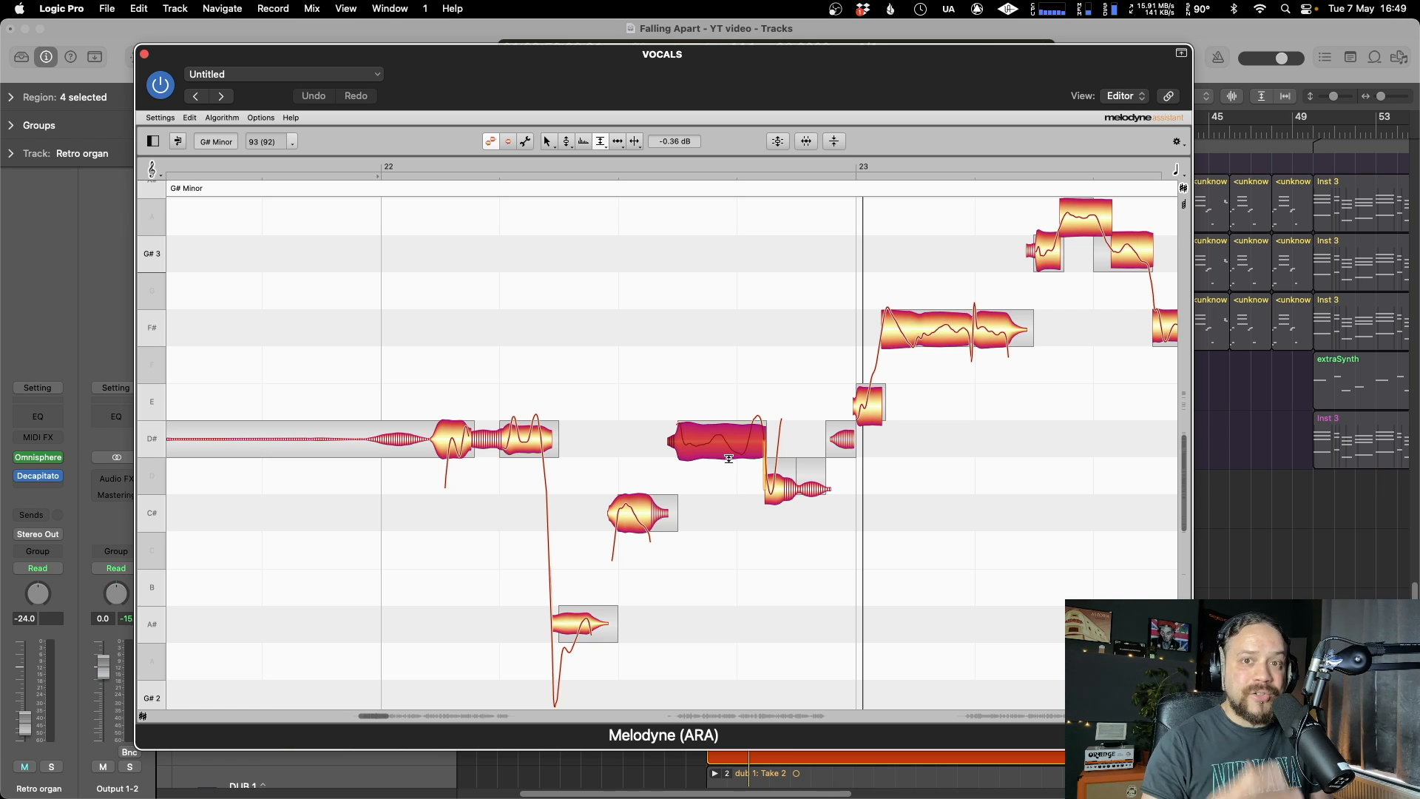
- Try shifting the formants of all notes by -296 ct with the Formant Tool, play it back, and return them to 0 ct
right_click(666, 320)
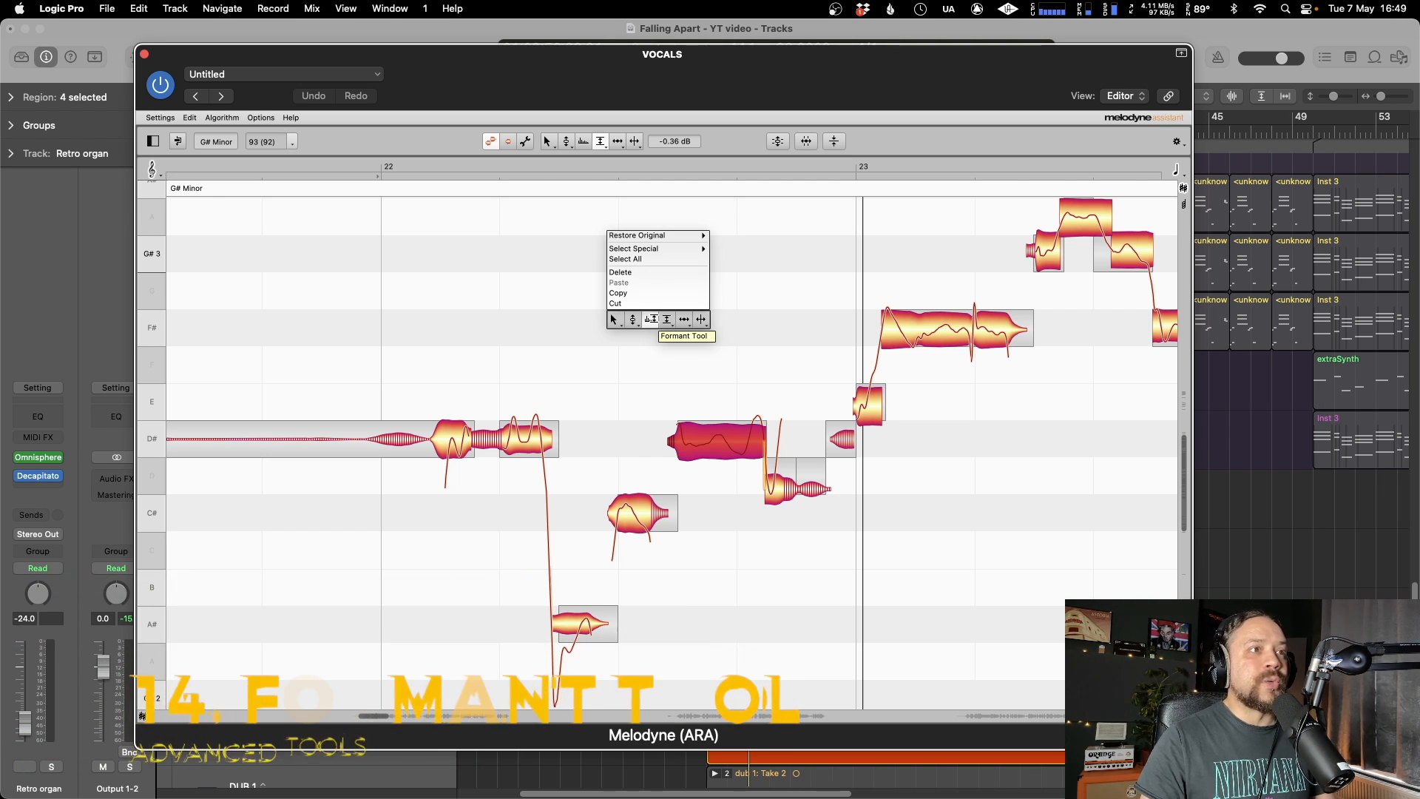
click(650, 320)
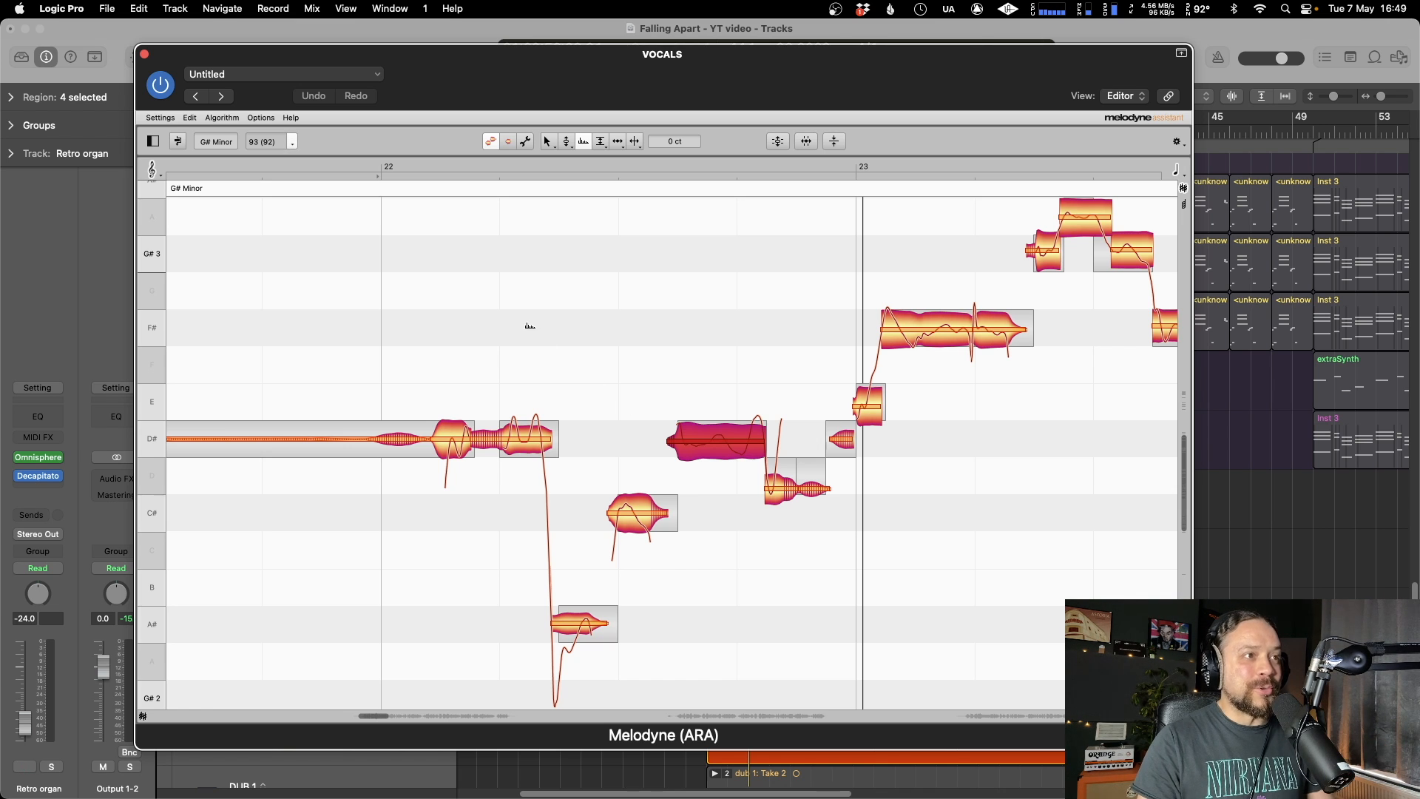
key(super+a)
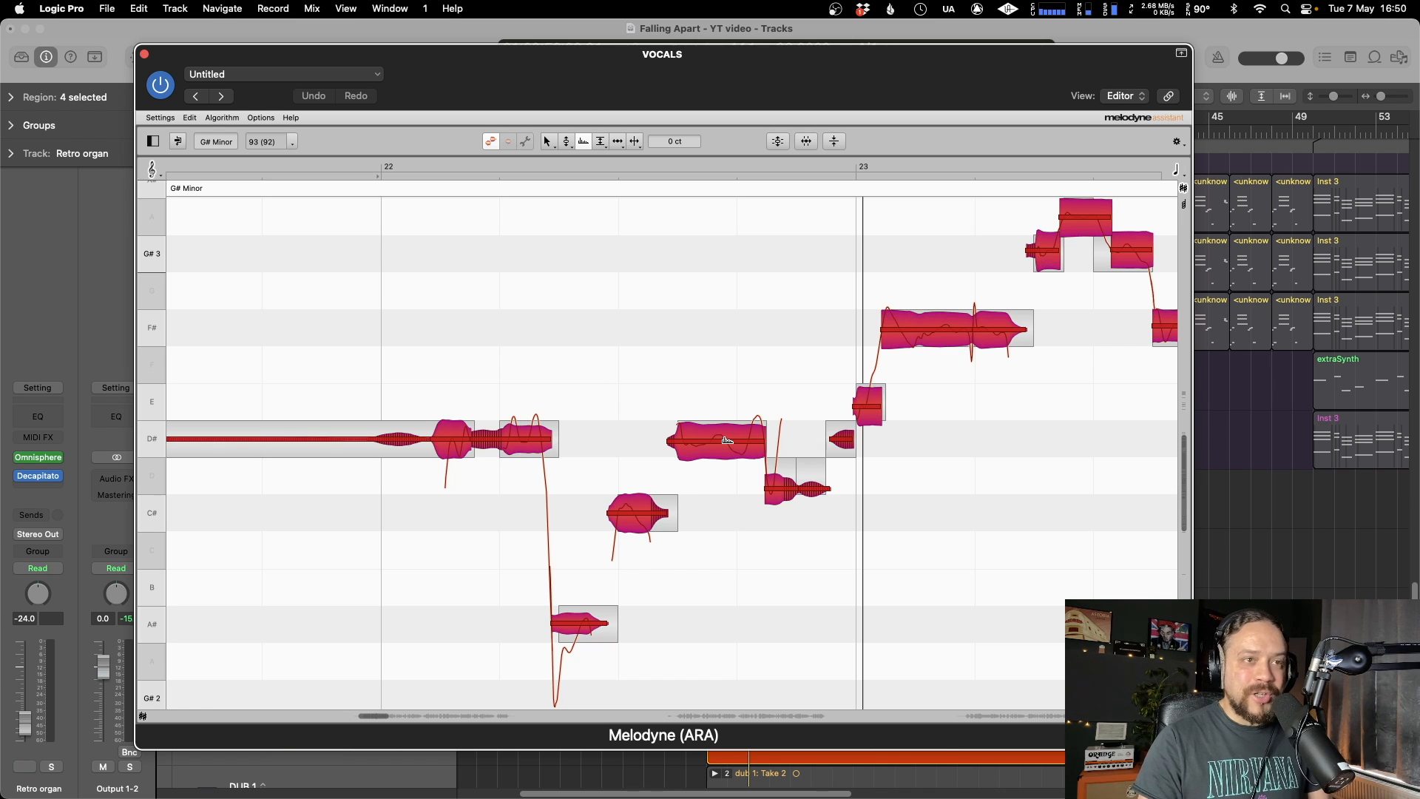
drag(727, 441, 733, 544)
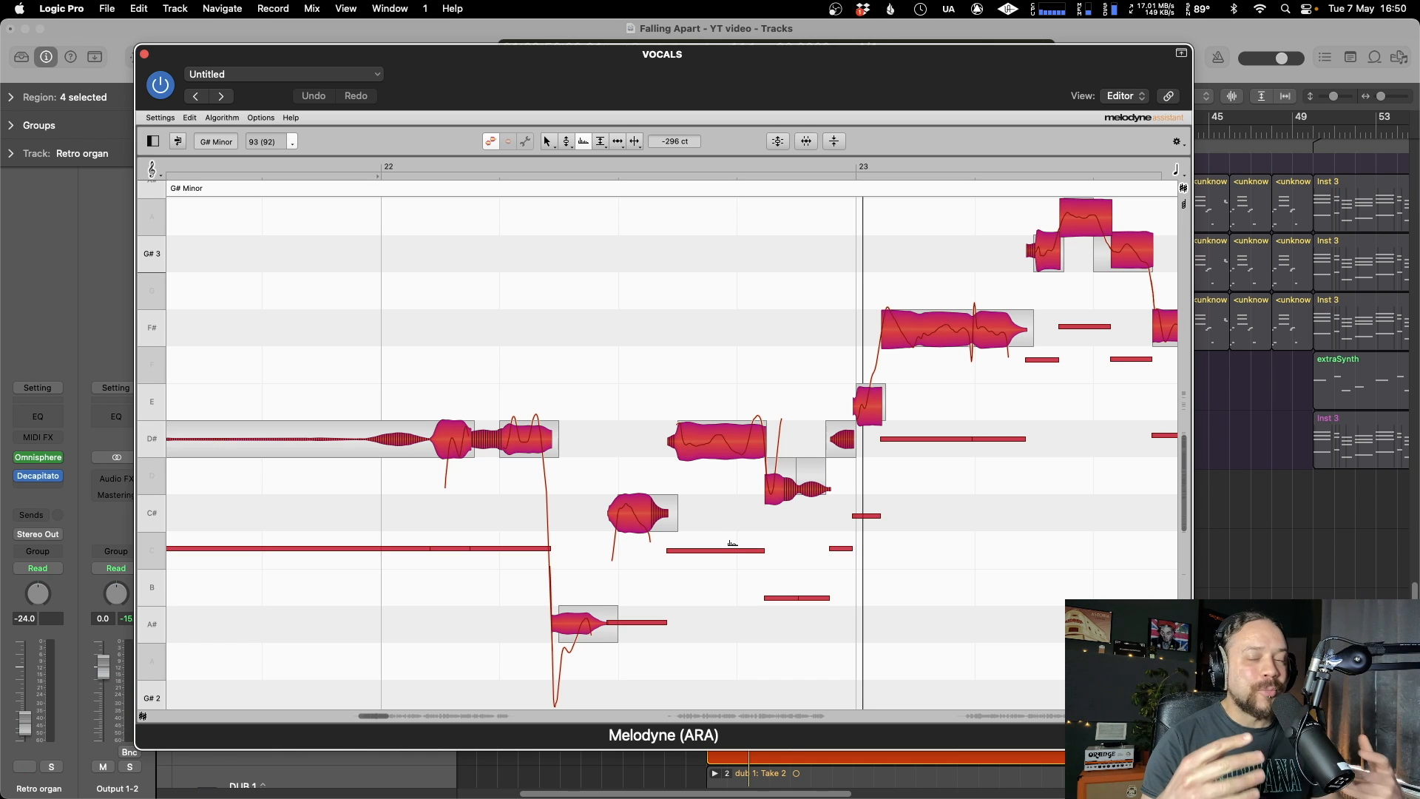
key(space)
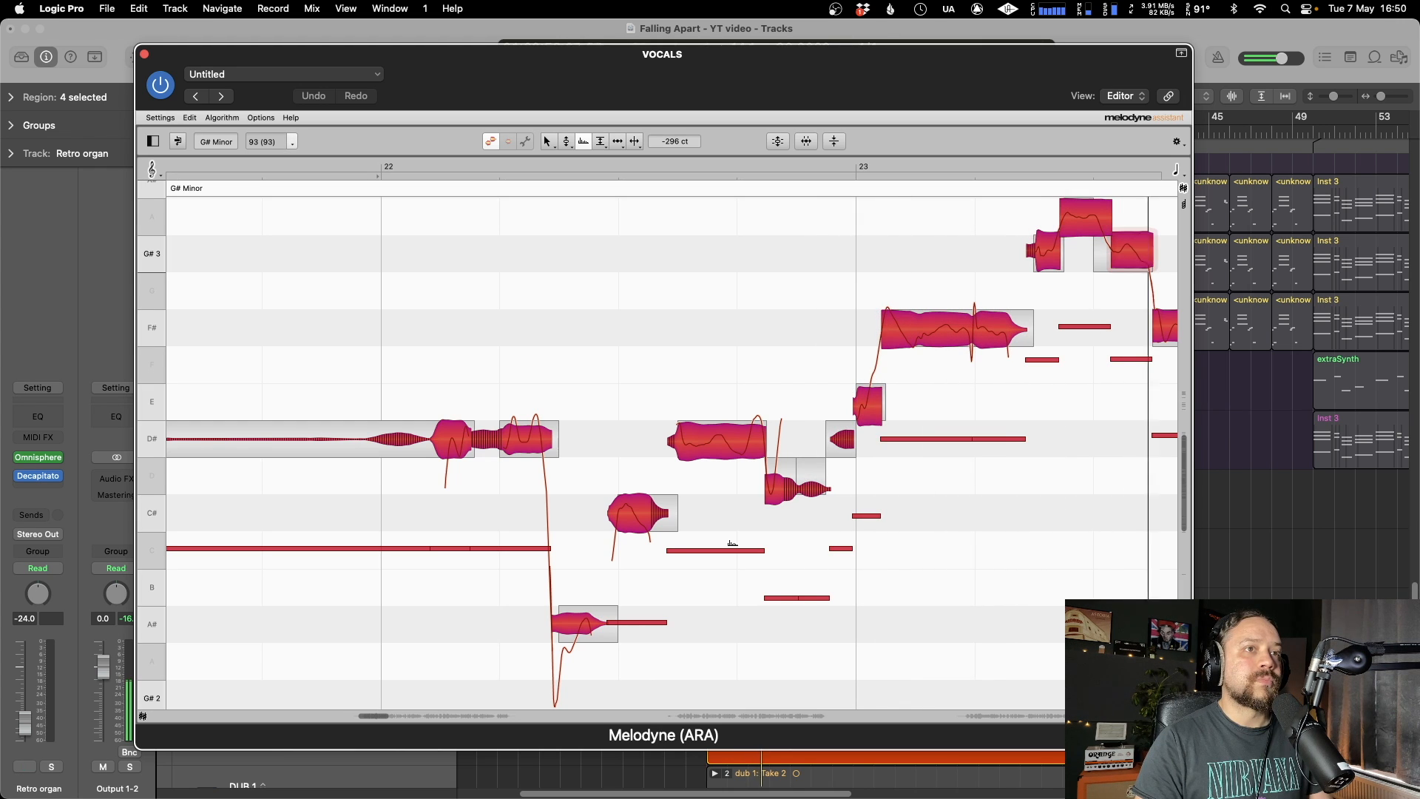
drag(725, 441, 724, 412)
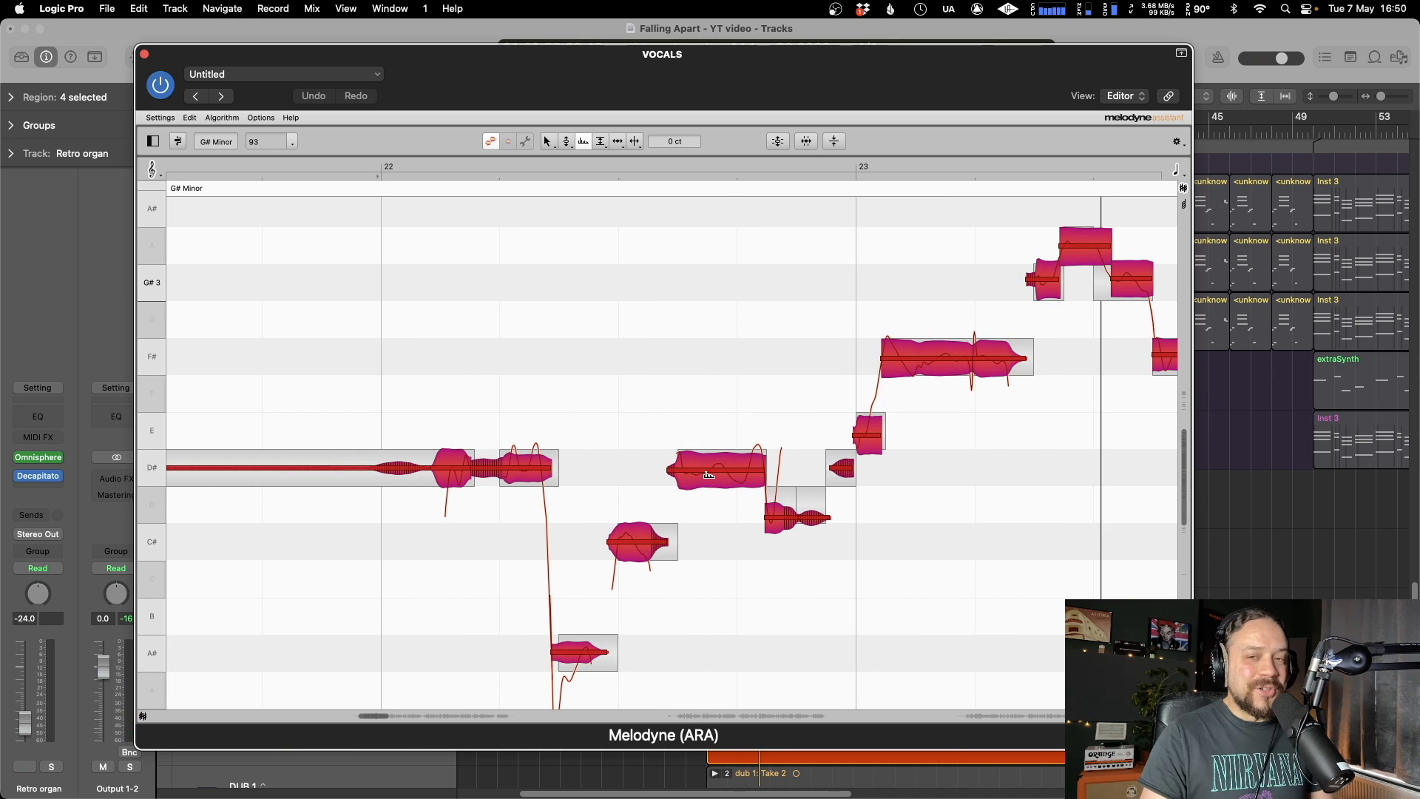
- Try correcting the pitch of all notes with 95 % pitch center and 74 % pitch drift, and play it back
right_click(719, 344)
click(685, 345)
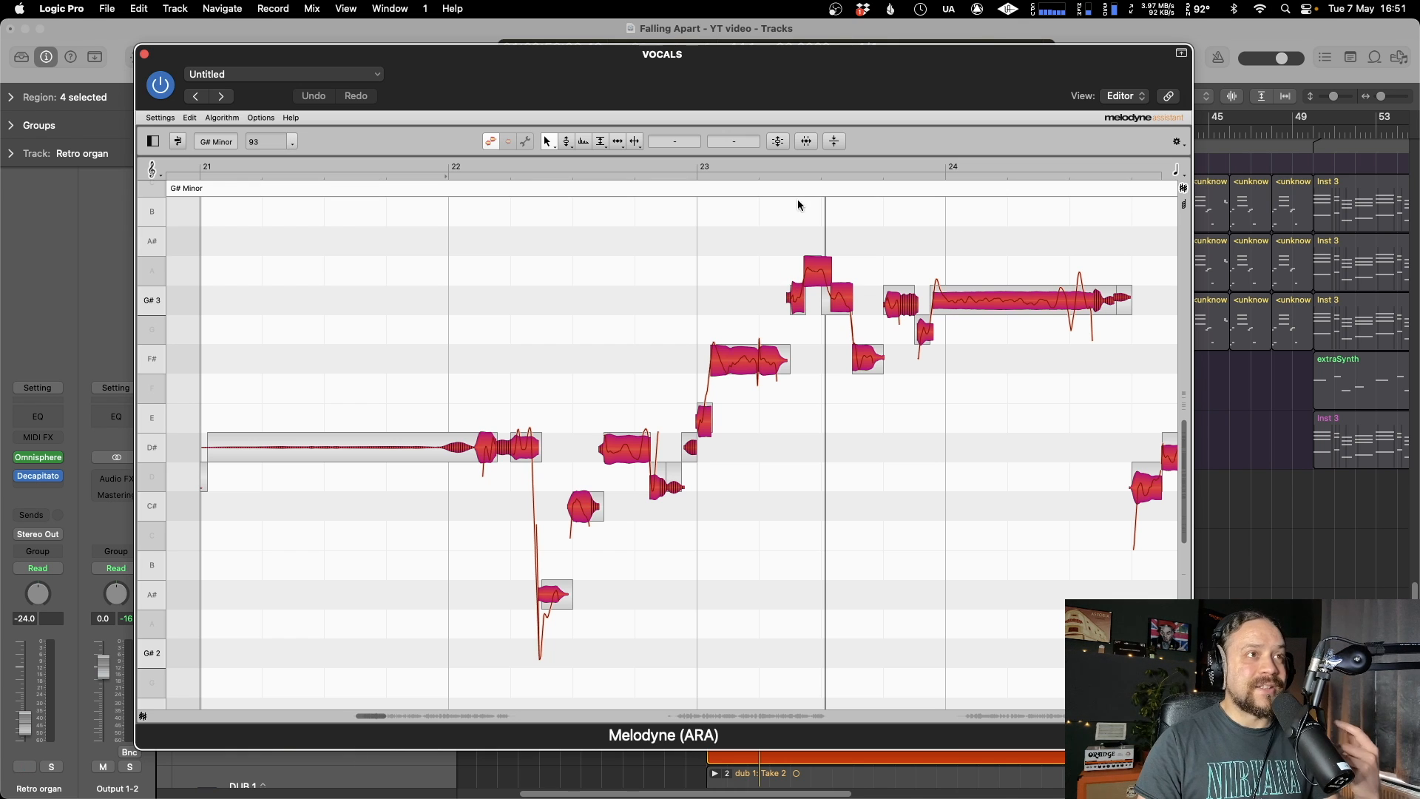
click(778, 141)
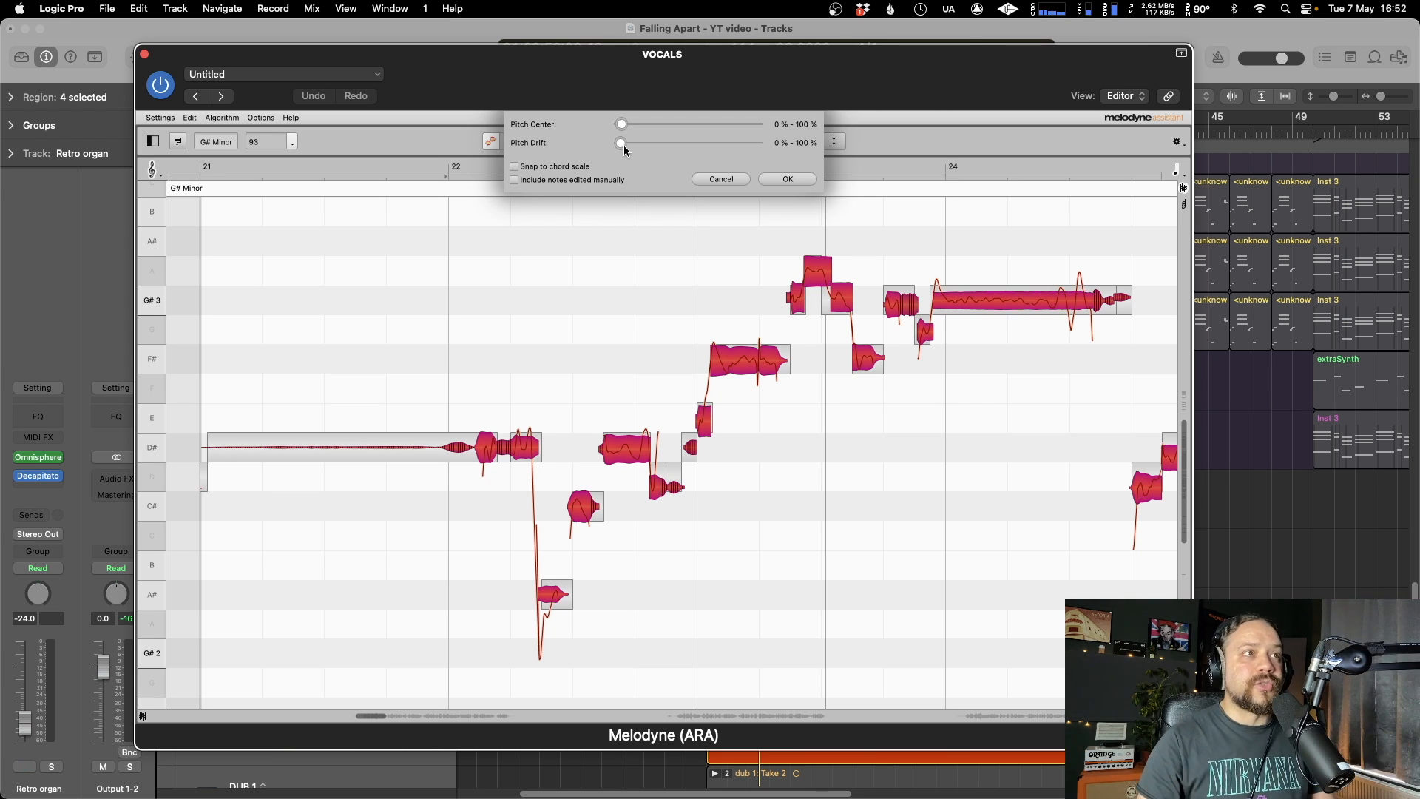
drag(621, 123, 742, 127)
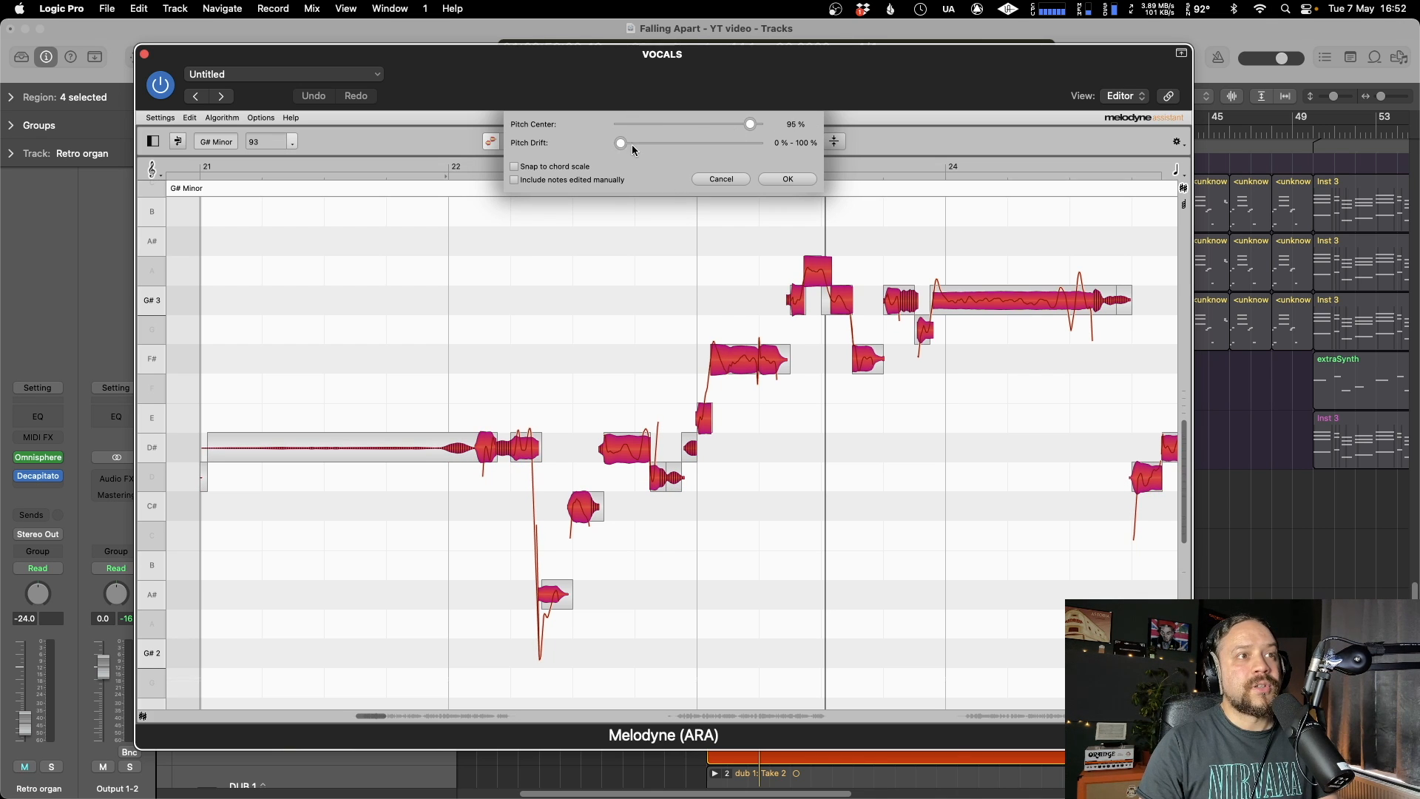
drag(632, 147, 721, 145)
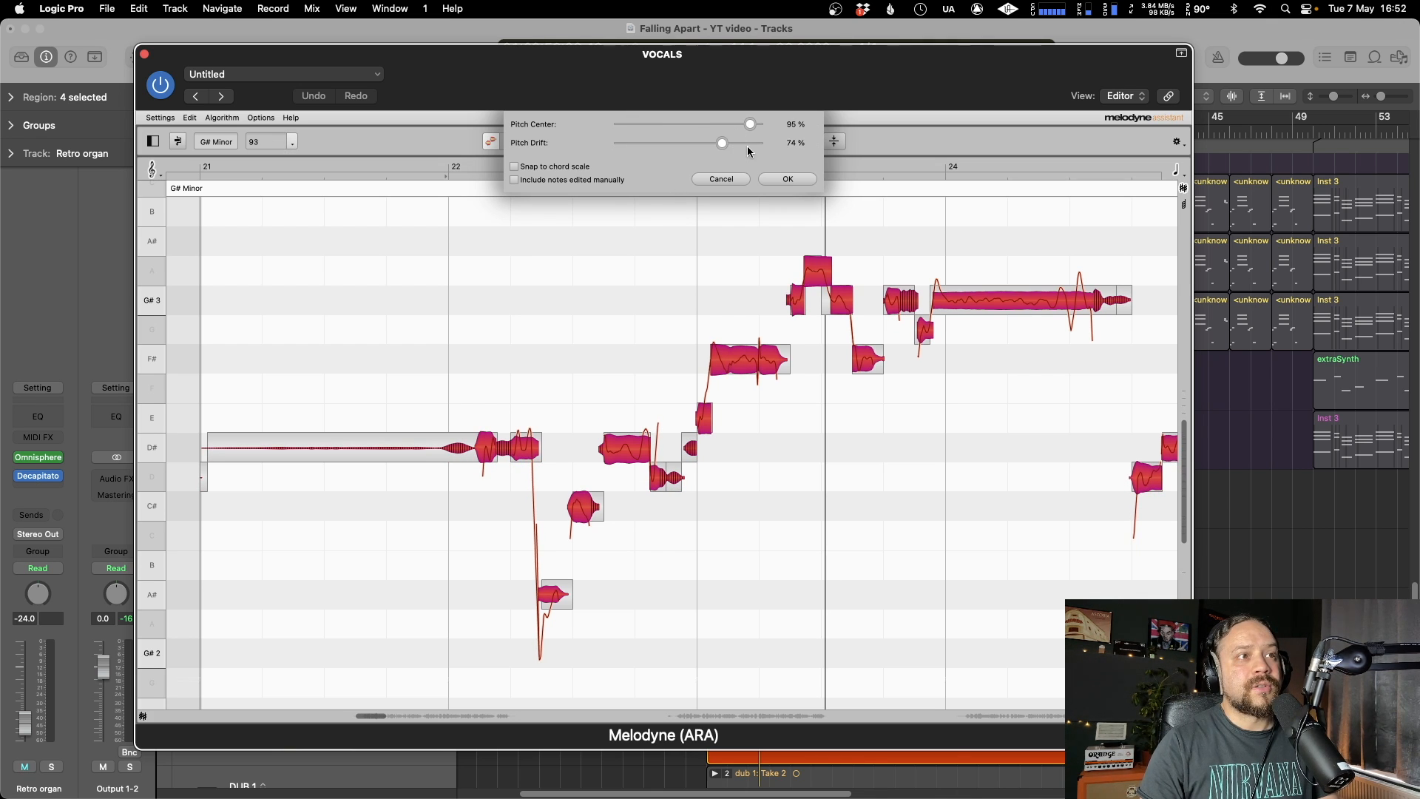
click(788, 180)
key(space)
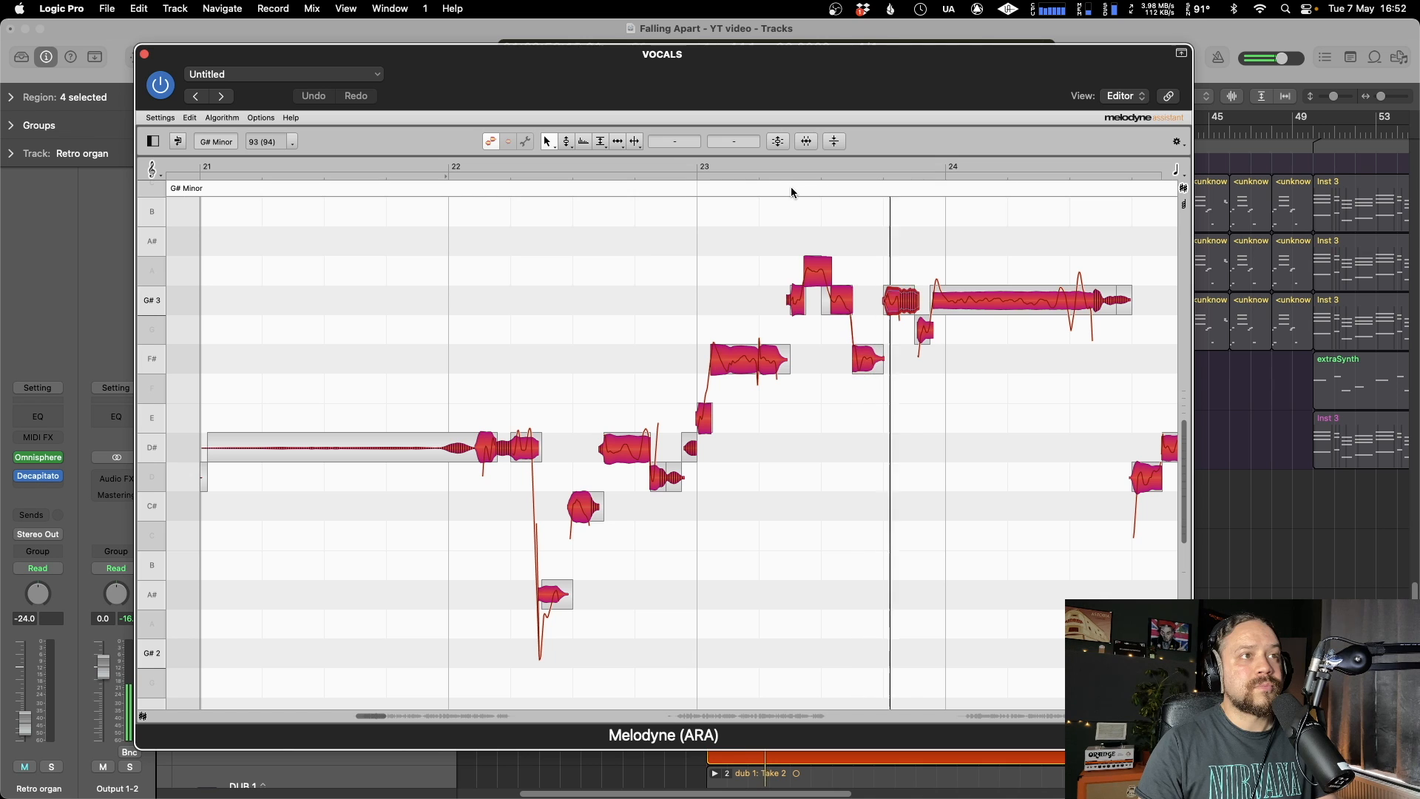
key(space)
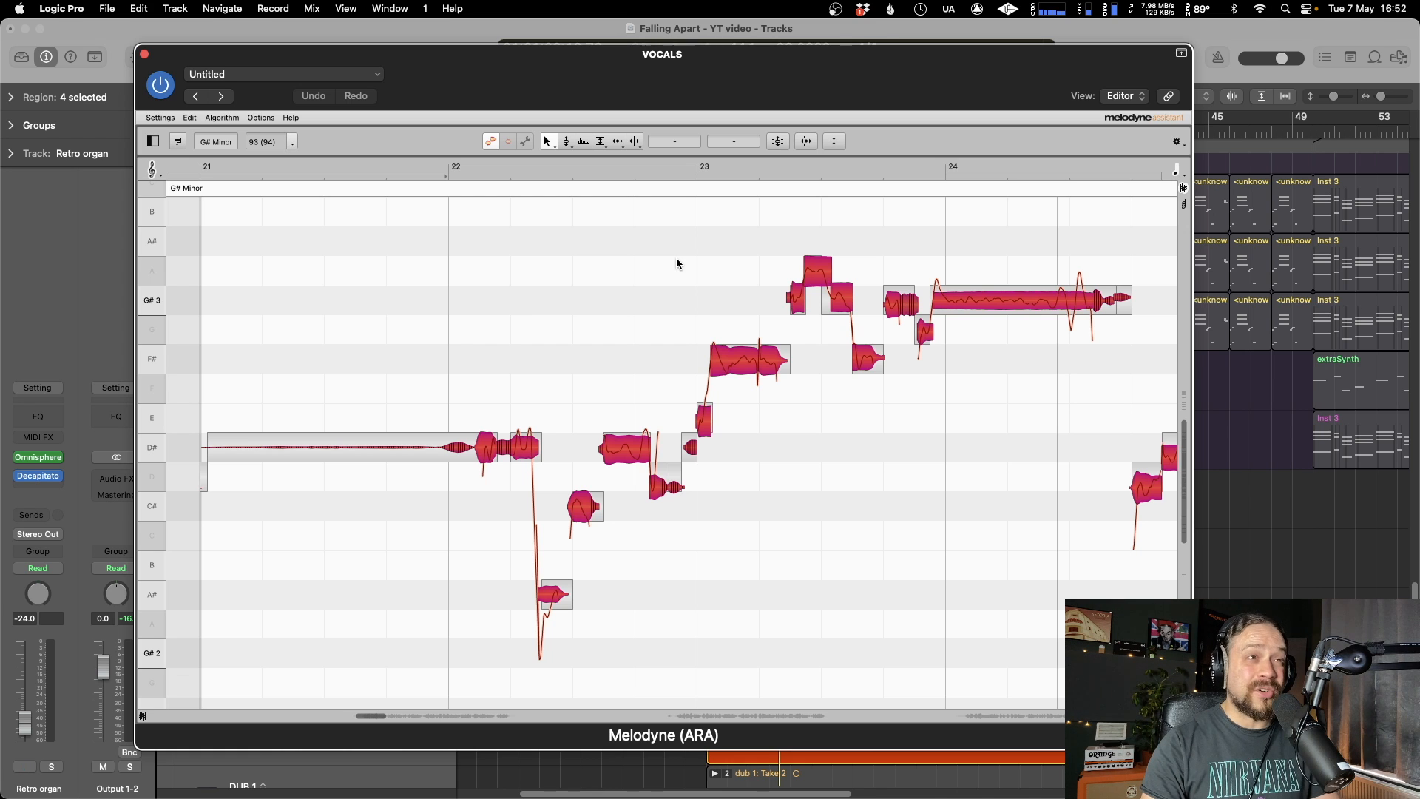
key(m)
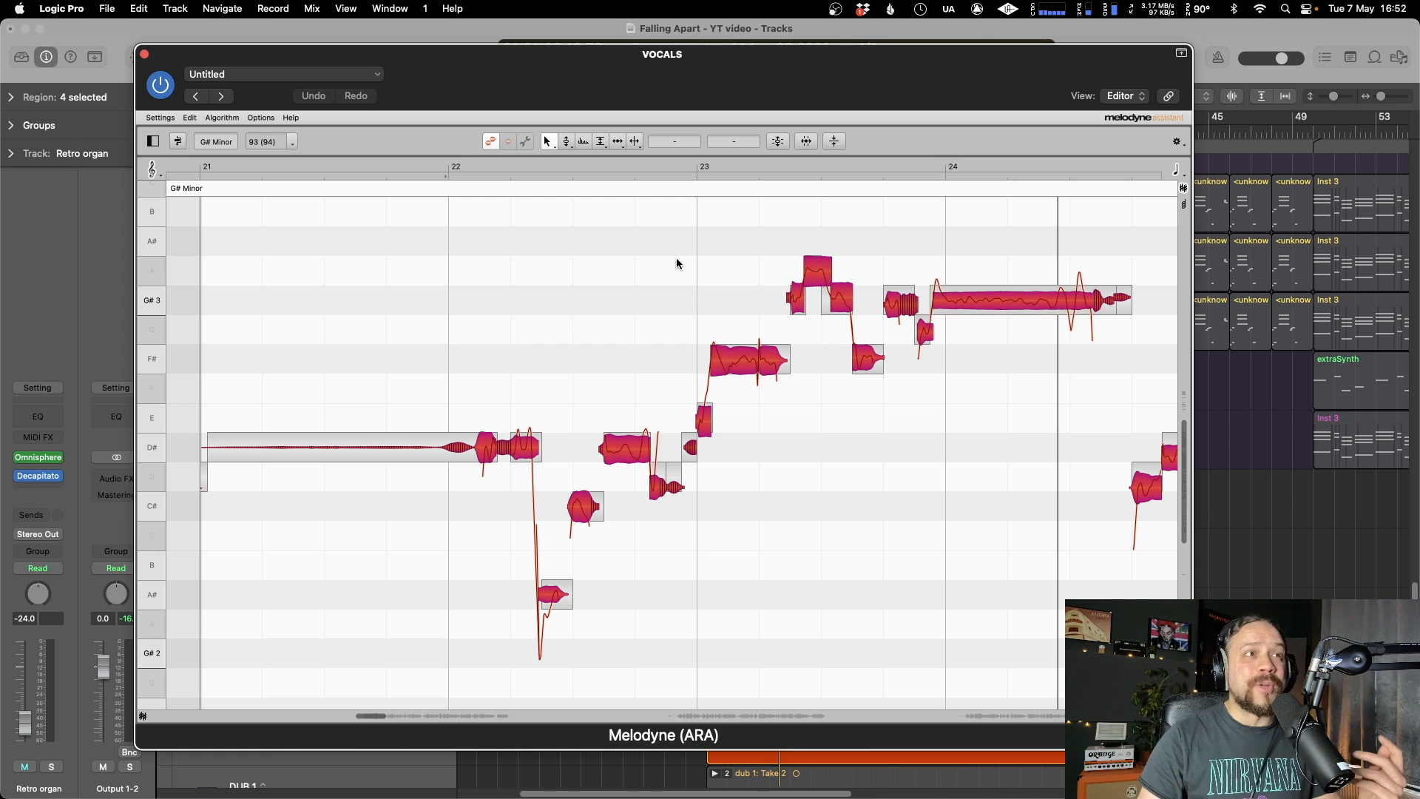
- Examine the pitch correction and time quantization options, closing both dialogs without applying anything
click(778, 141)
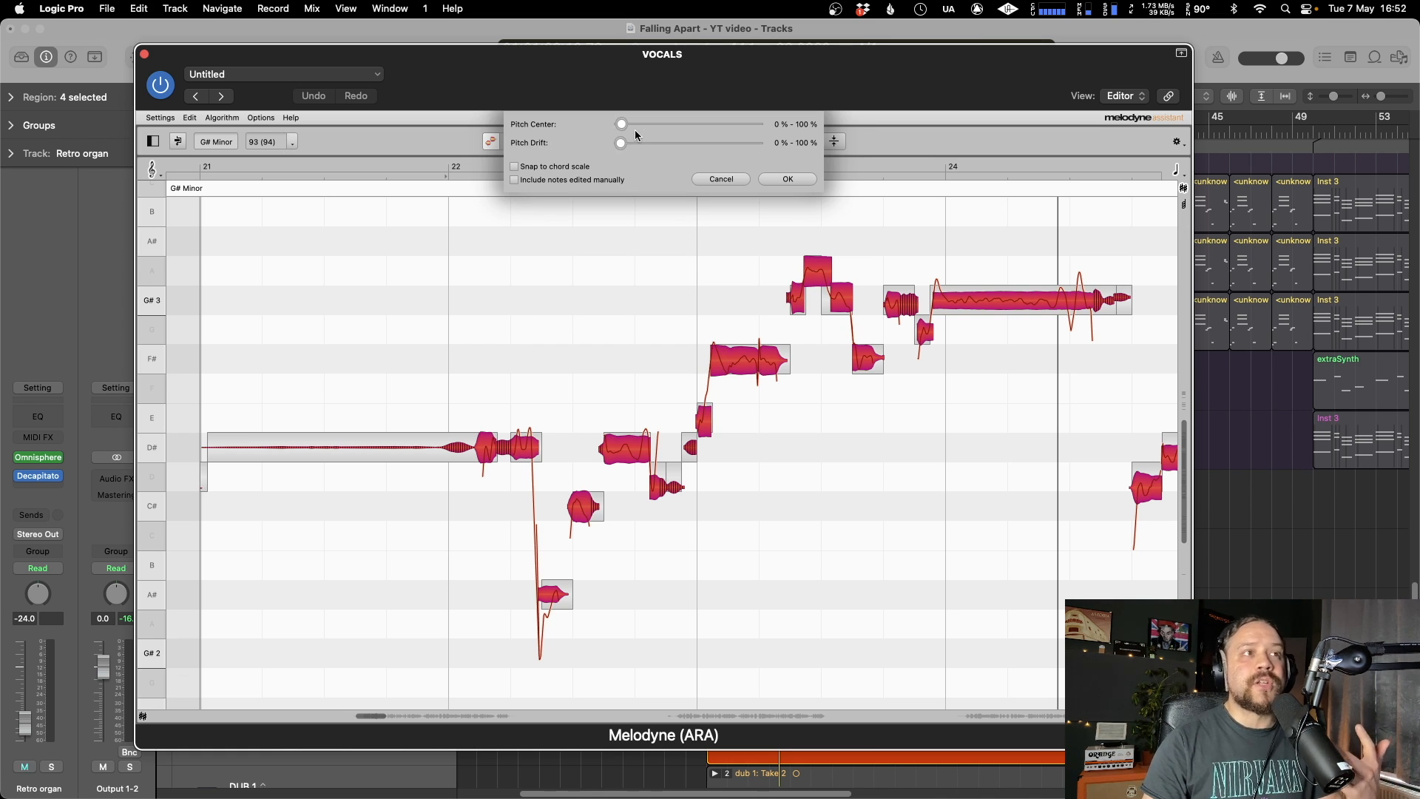
click(720, 179)
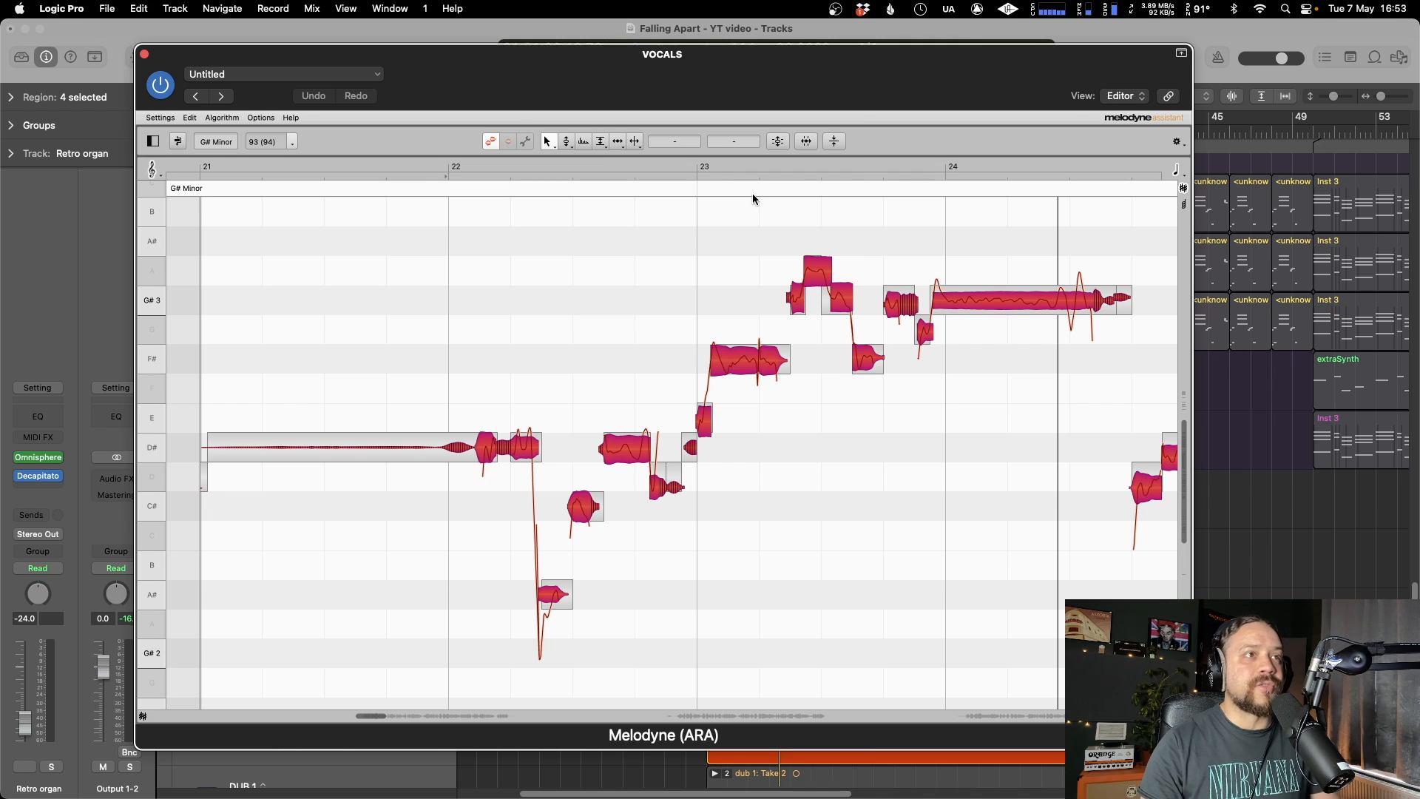
click(806, 141)
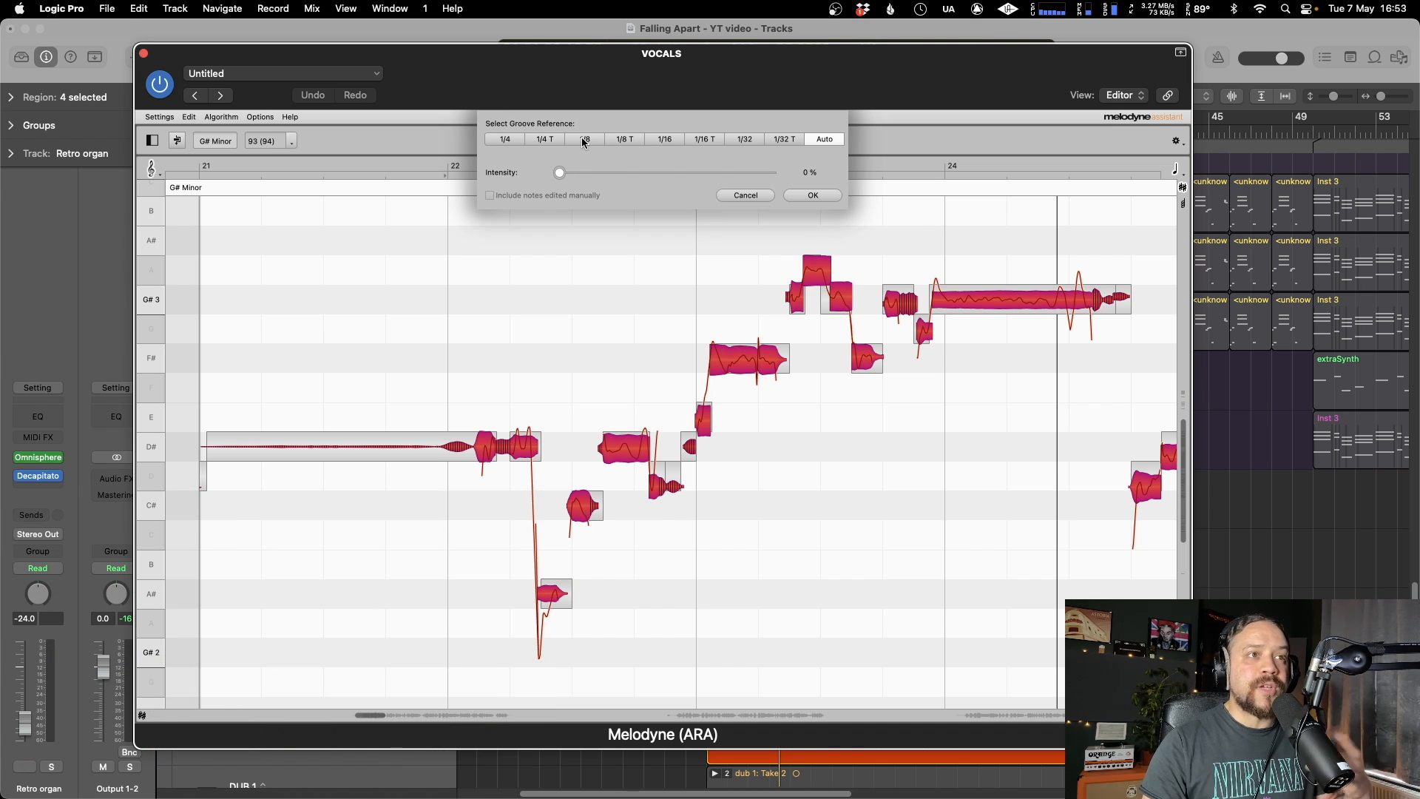
click(731, 196)
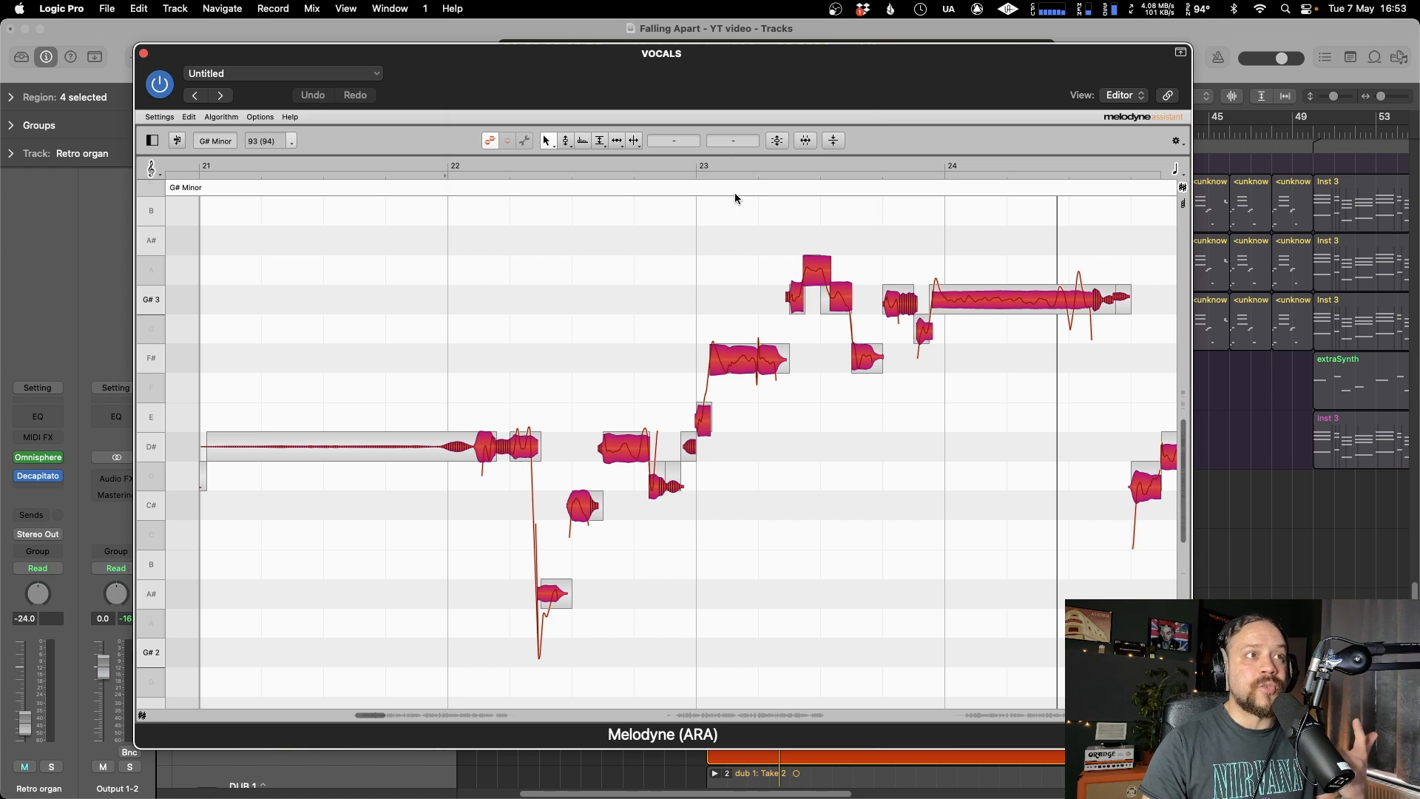
- Level all notes by making quiet notes 92 % louder, leaving loud notes at 0 %, and play back the result
click(833, 140)
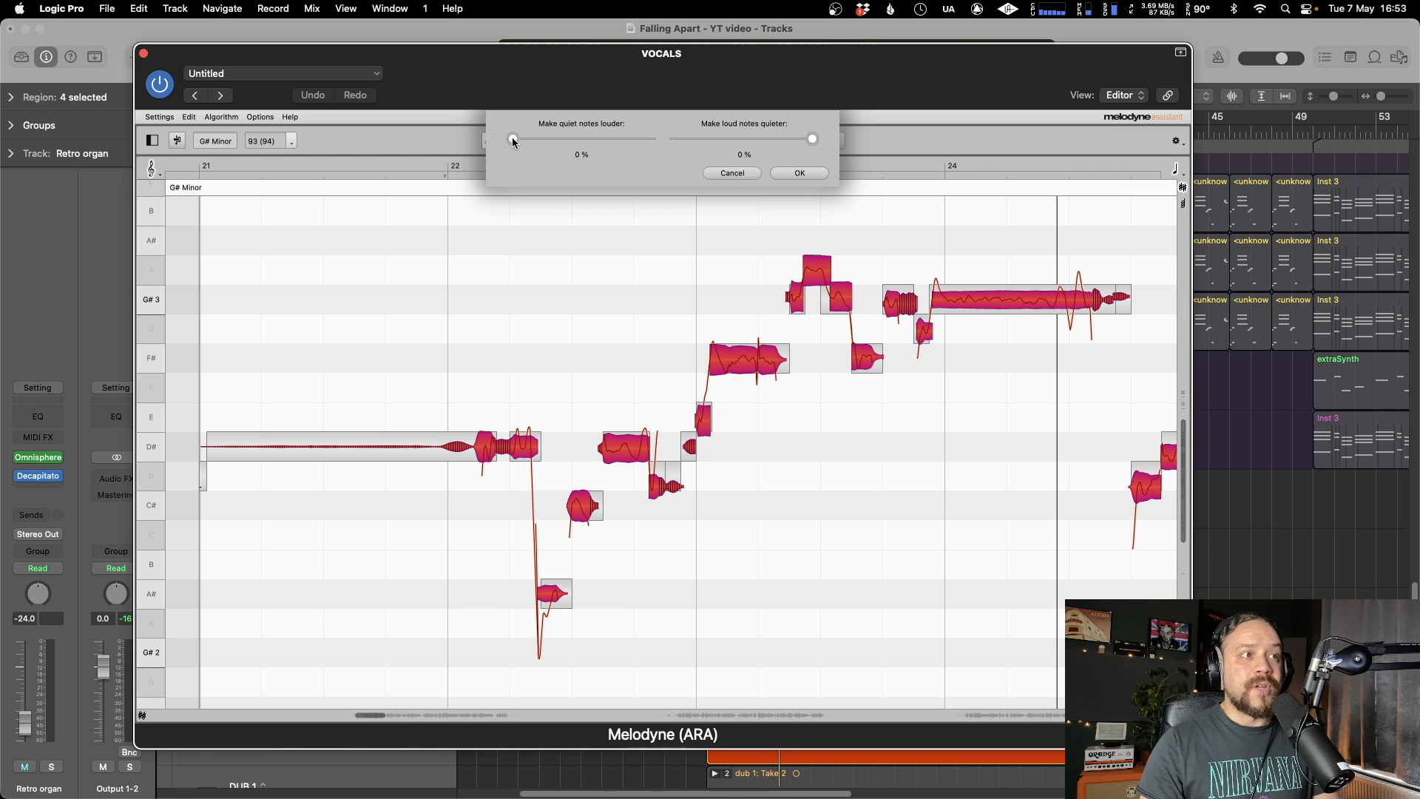
mouse_move(514, 141)
mouse_down()
mouse_move(660, 140)
mouse_move(481, 146)
mouse_move(638, 139)
mouse_up()
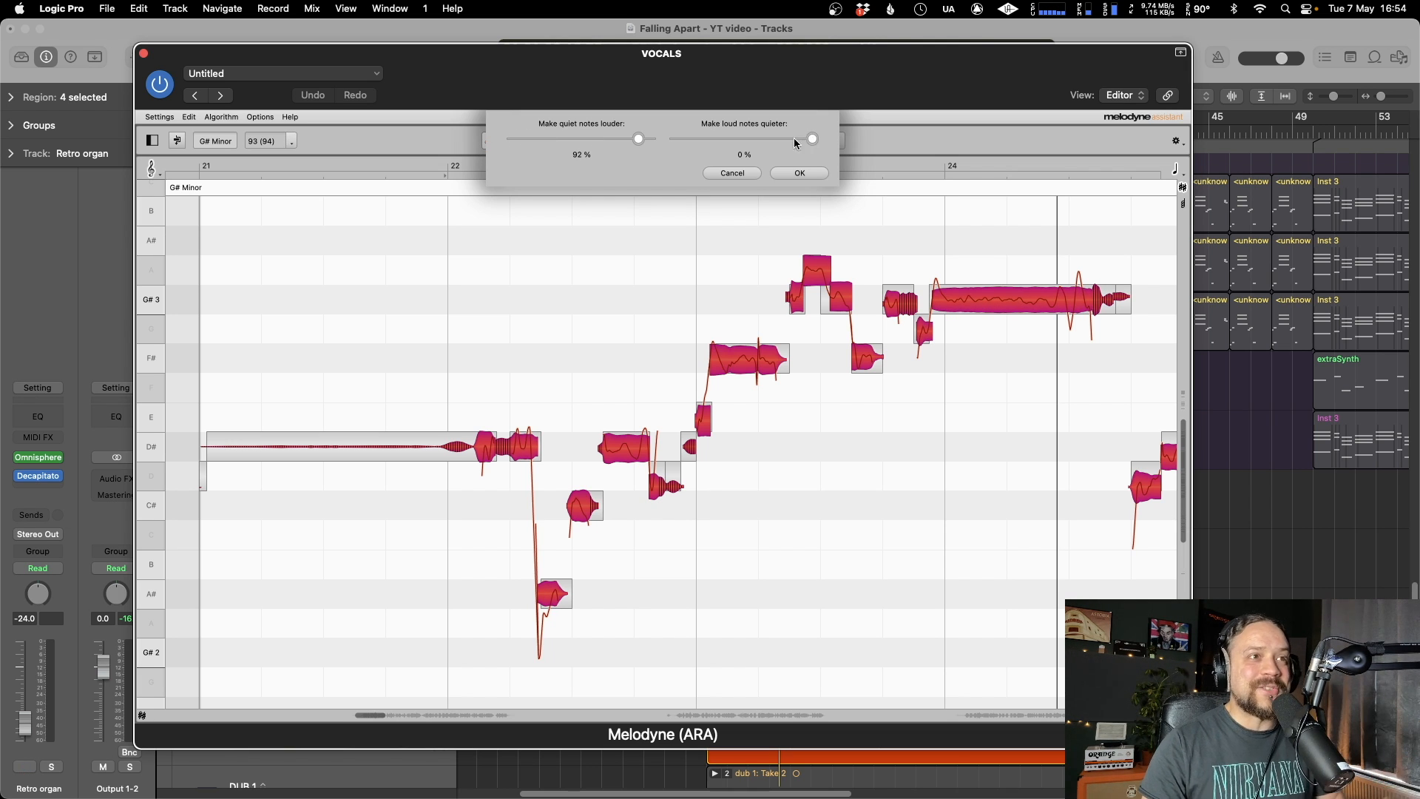
mouse_move(795, 142)
mouse_down()
mouse_move(712, 140)
mouse_move(832, 145)
mouse_up()
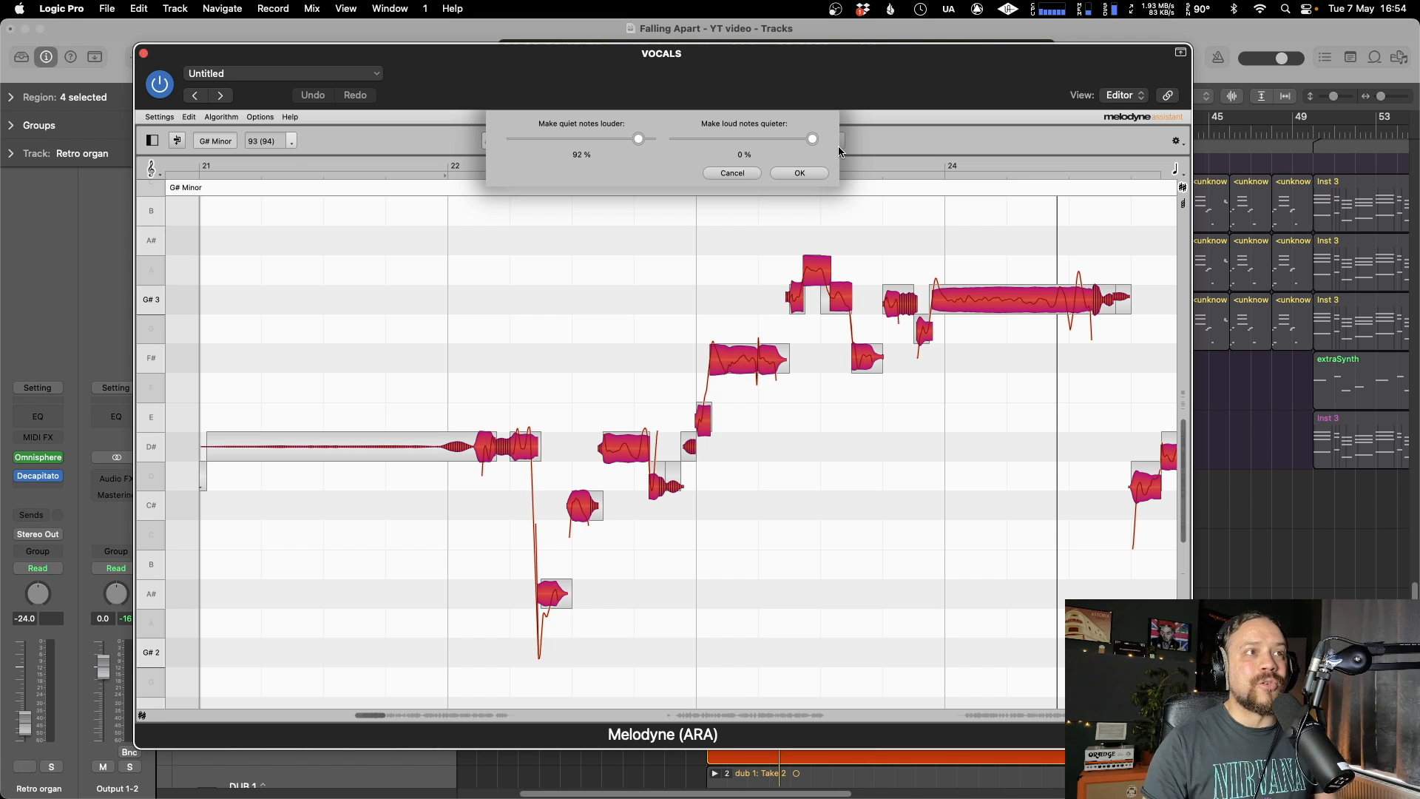
click(810, 172)
key(space)
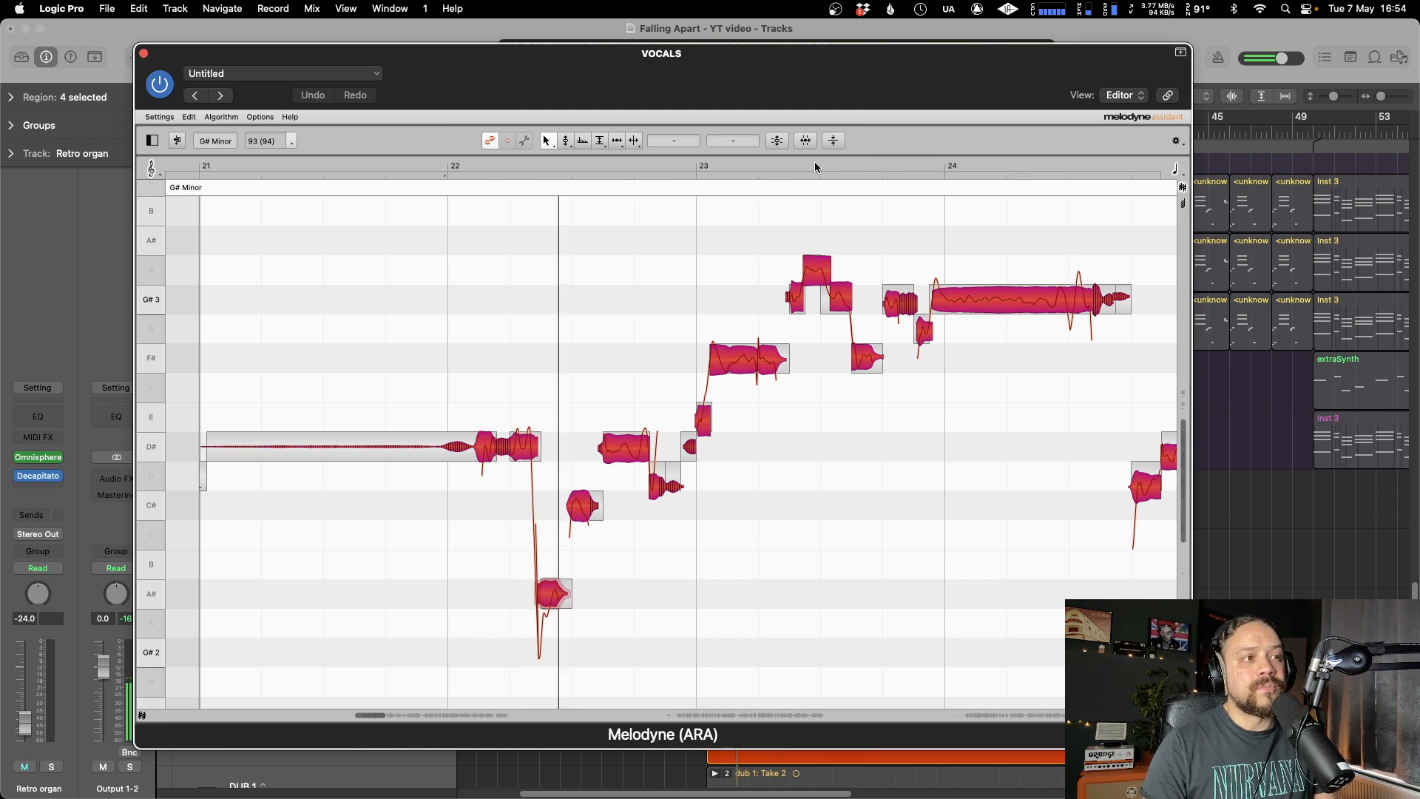